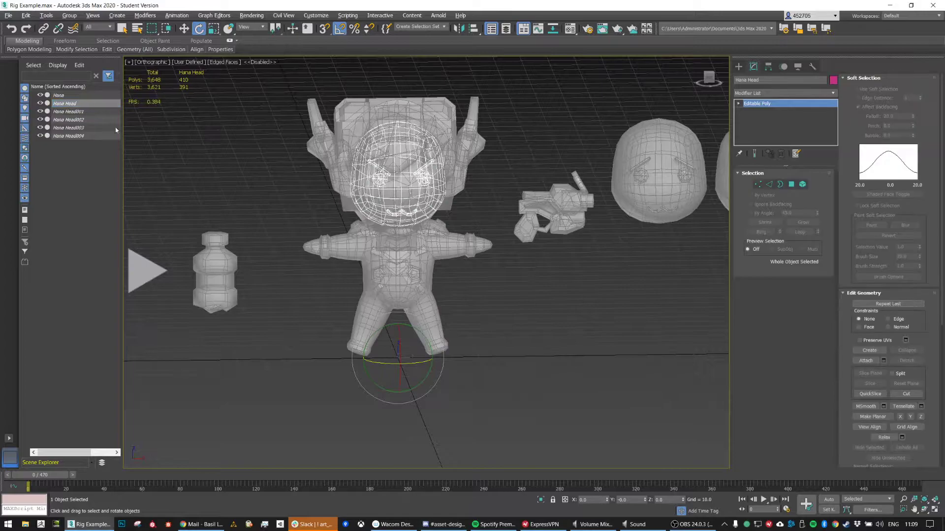
Step: Examine the Hana body and Hana Head meshes by selecting both objects together
middle_drag(544, 218, 462, 238)
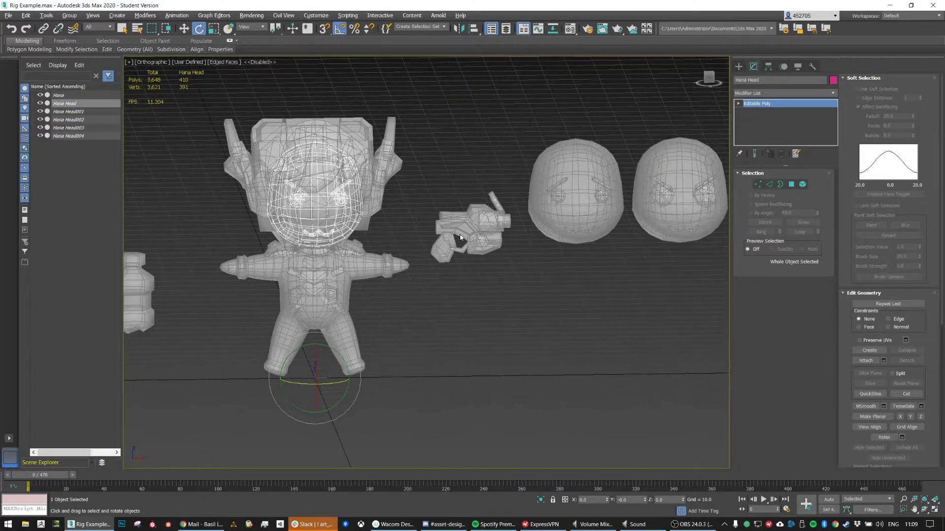
click(60, 96)
ctrl+click(63, 103)
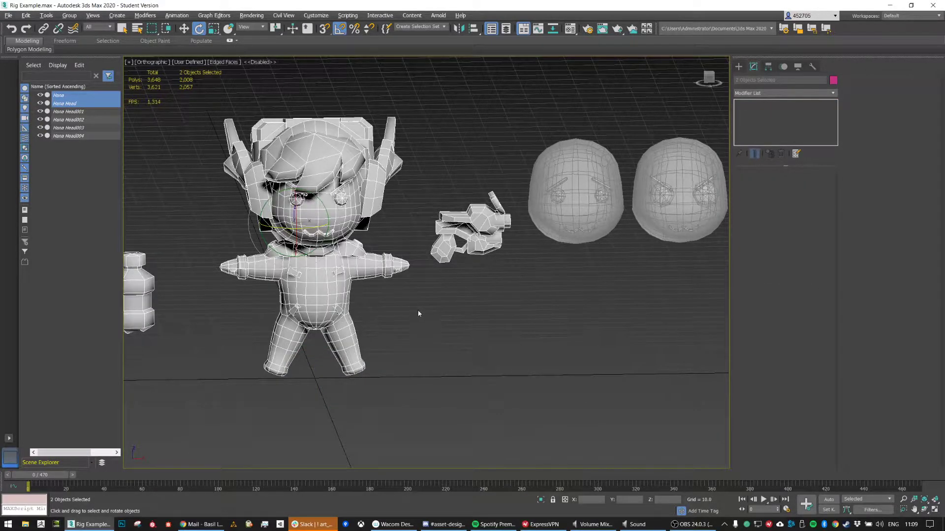
middle_drag(417, 313, 477, 302)
click(478, 309)
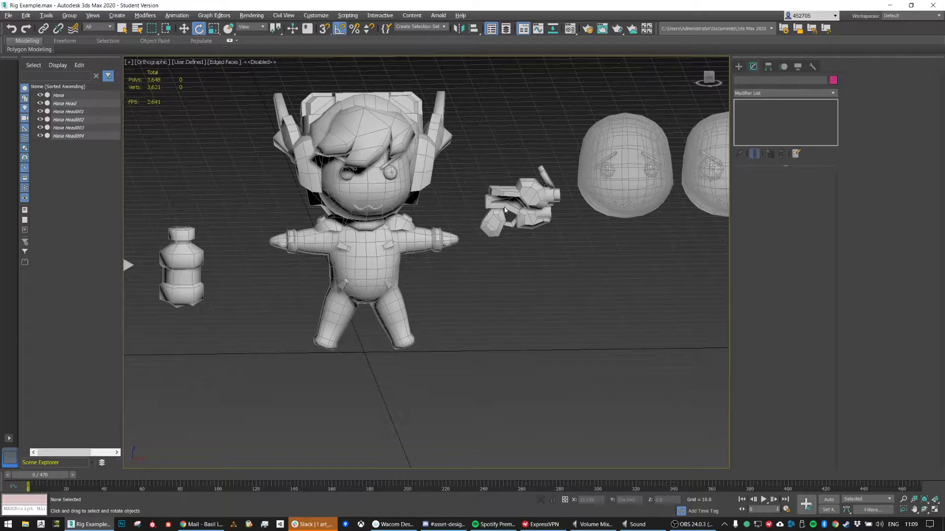
Step: Delete the bottle and the triangular arrow elements beside the character from the Hana mesh
middle_drag(182, 298, 289, 277)
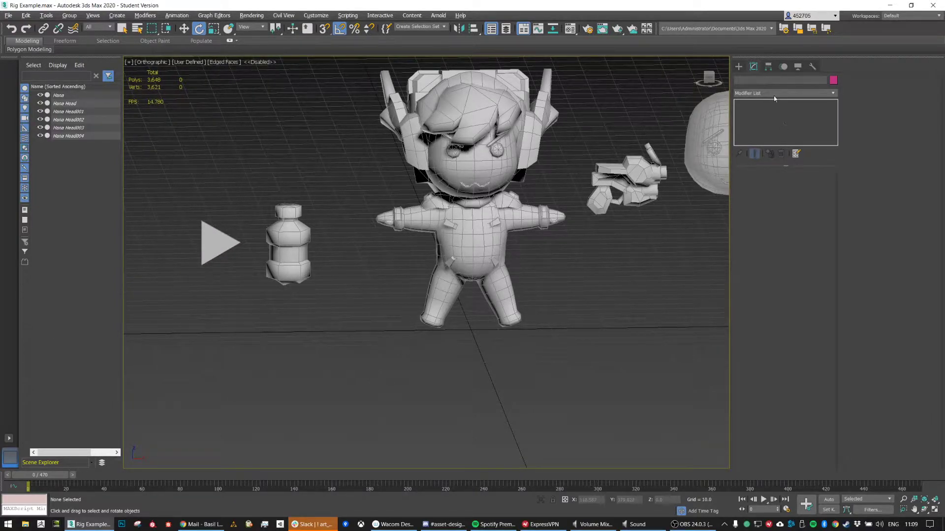
click(738, 67)
click(753, 67)
click(631, 168)
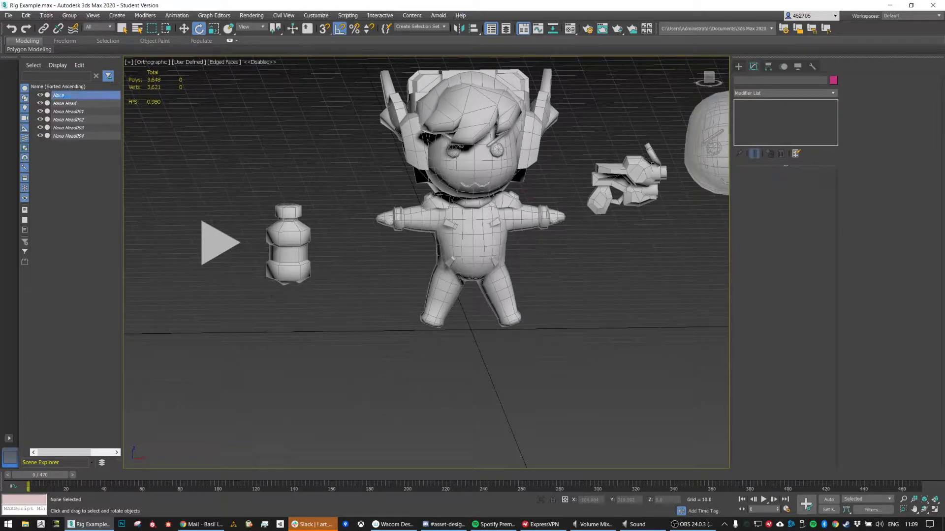
click(802, 185)
drag(173, 181, 317, 321)
key(Delete)
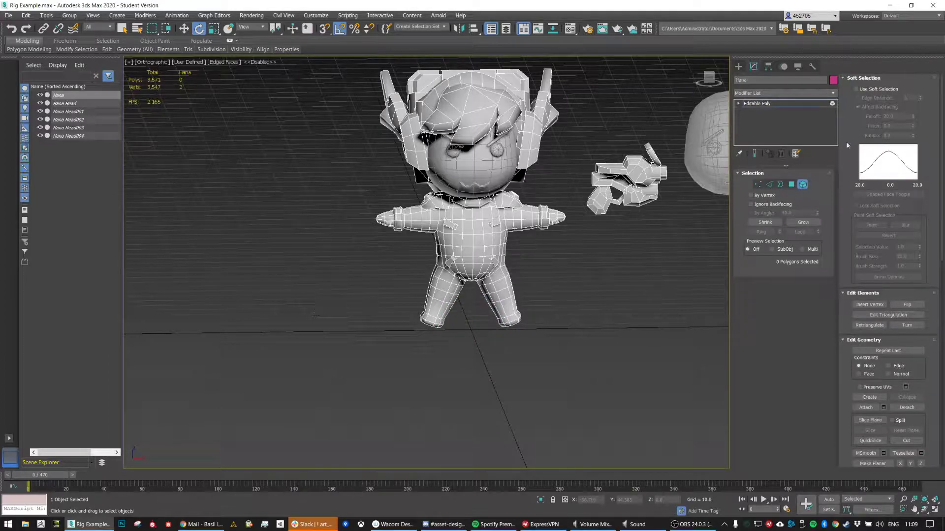
click(802, 184)
middle_drag(678, 251, 544, 193)
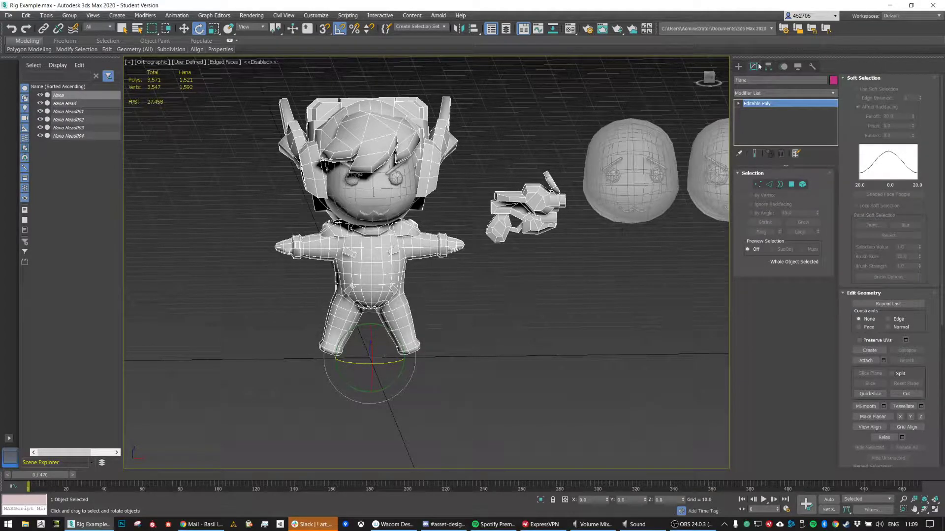
Step: Examine the separate Hana Head mesh and compare it with the four duplicate heads showing alternative facial expressions
click(738, 68)
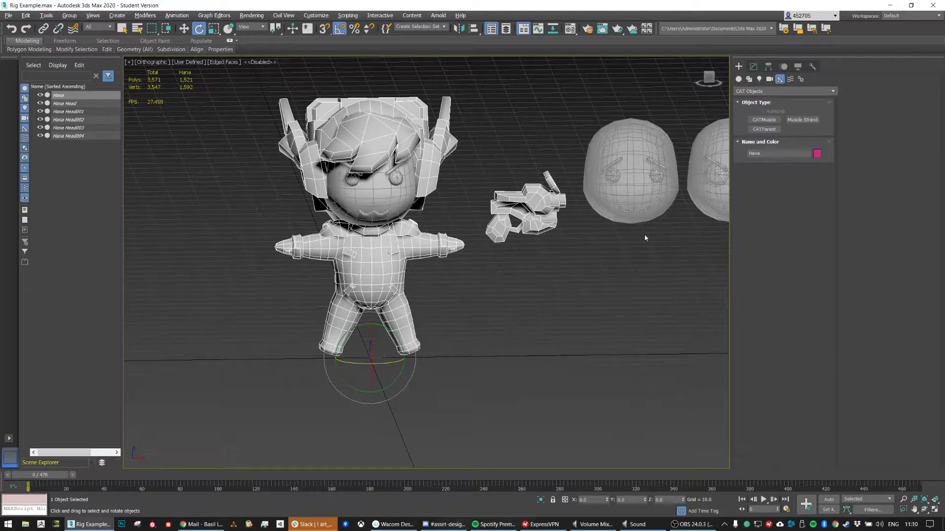
click(365, 196)
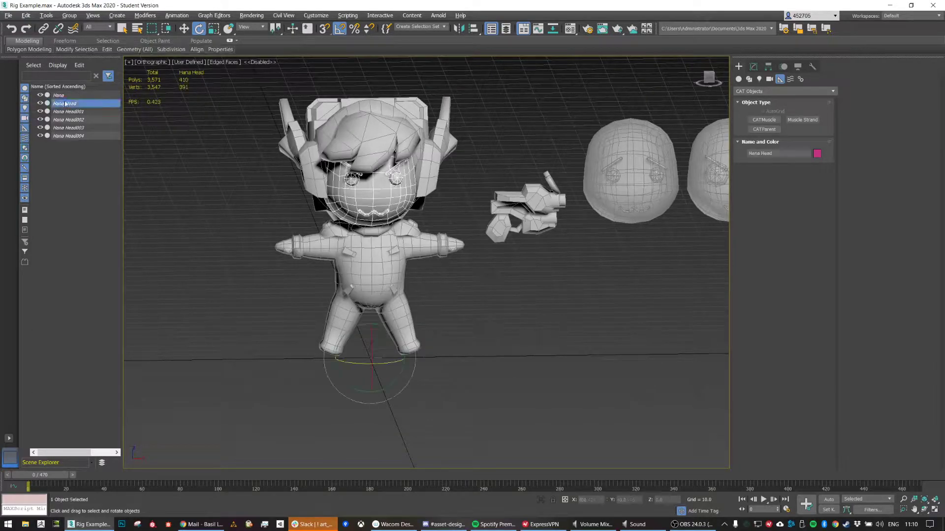
click(753, 67)
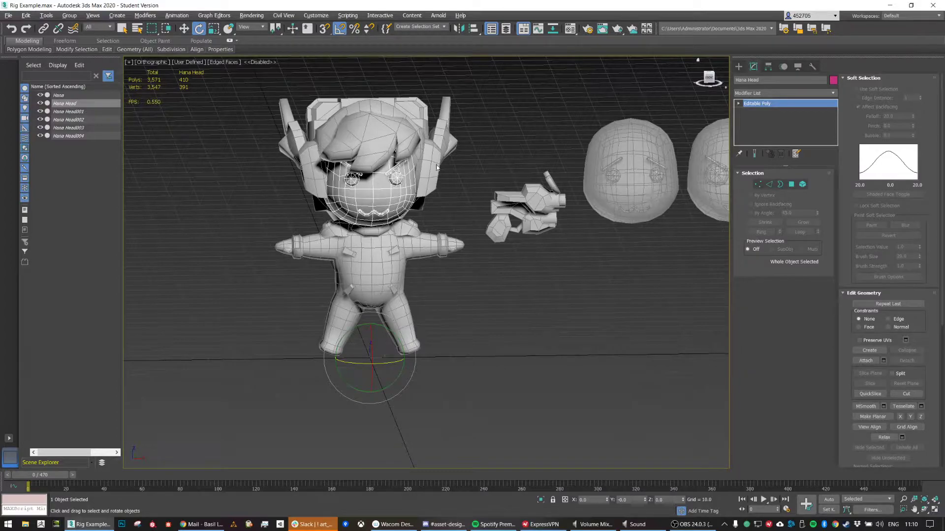
click(592, 264)
middle_drag(698, 225, 519, 236)
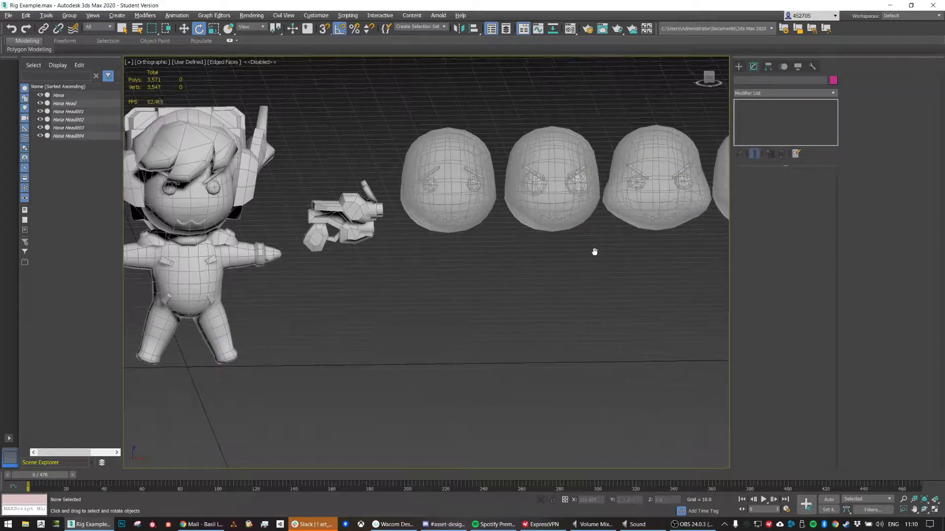
middle_drag(595, 253, 478, 251)
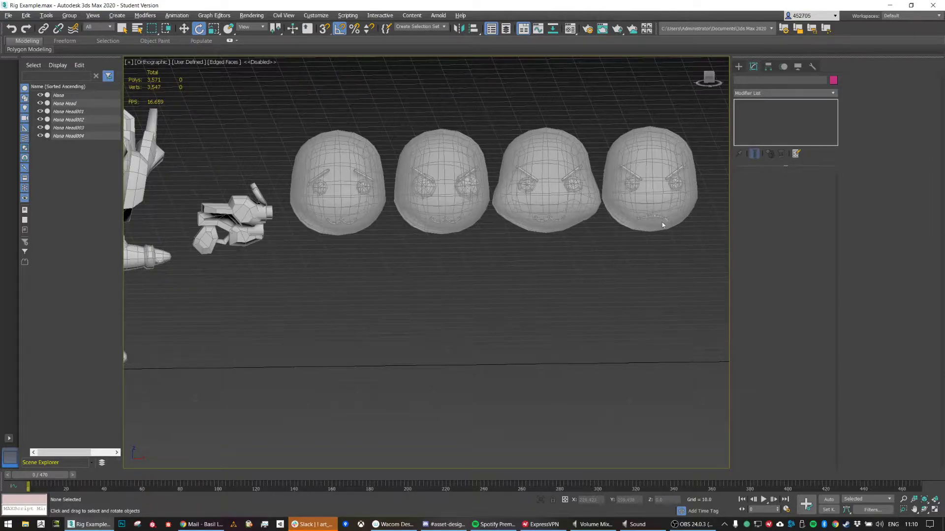
middle_drag(274, 253, 358, 263)
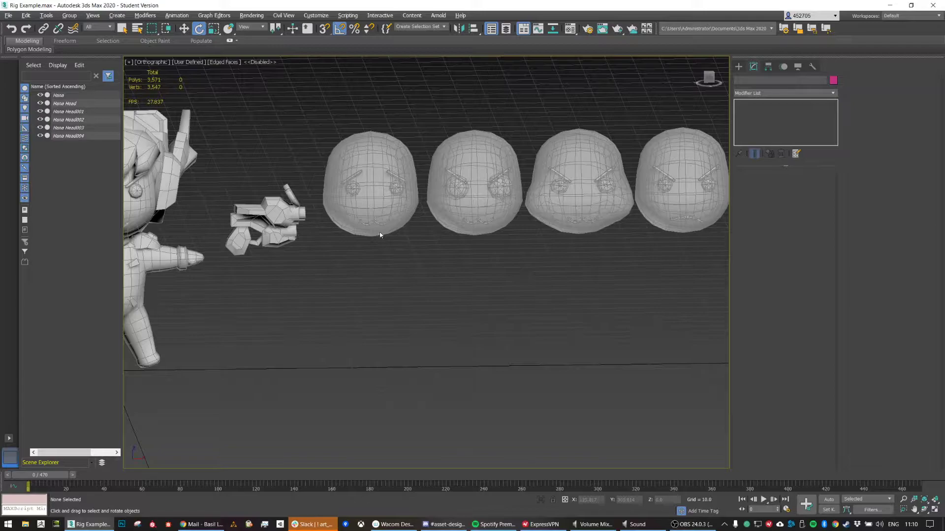
middle_drag(381, 217, 485, 195)
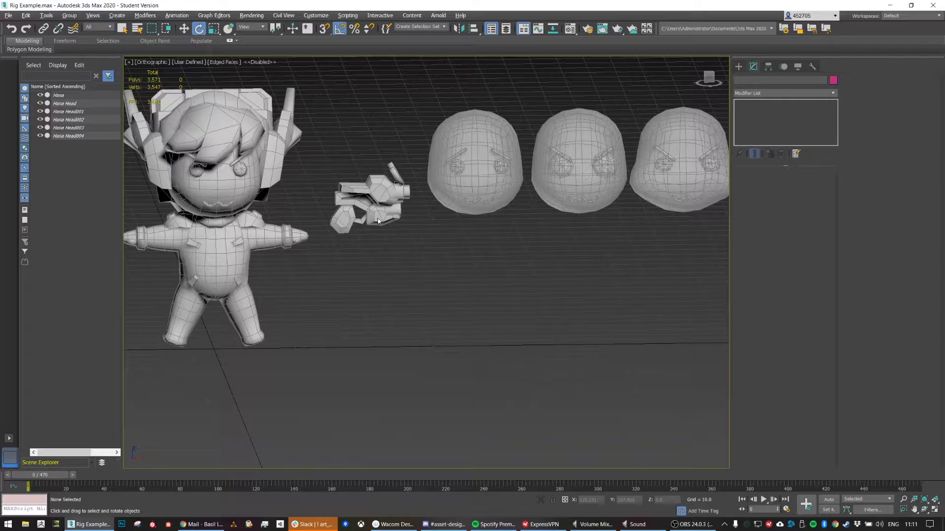
middle_drag(588, 211, 479, 203)
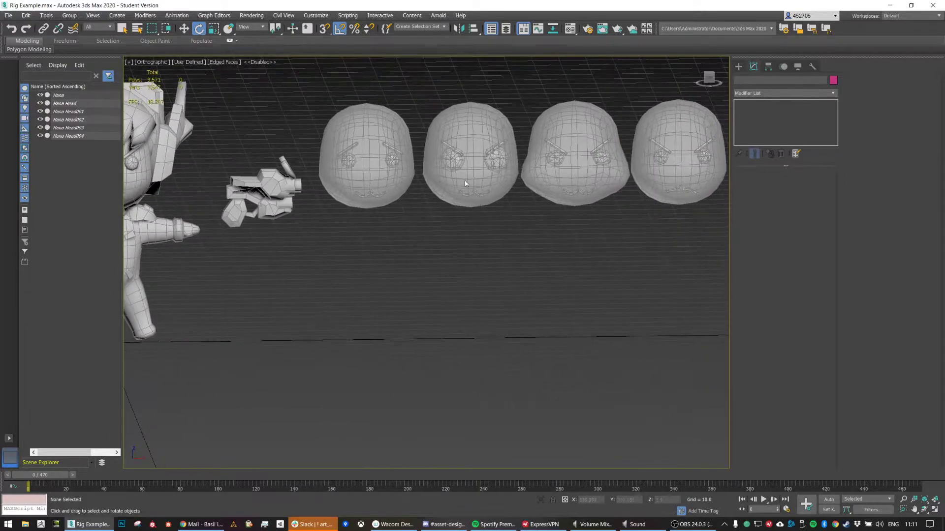
middle_drag(361, 187, 405, 186)
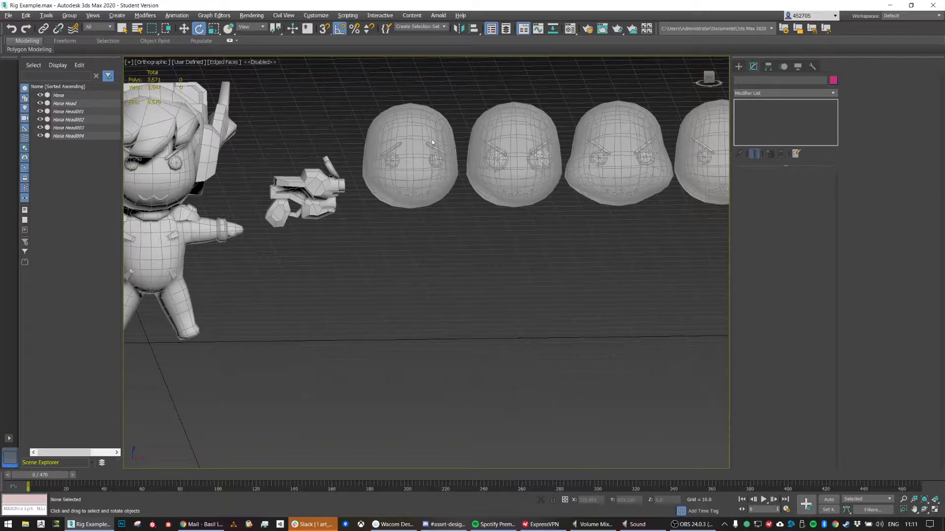
middle_drag(410, 137, 608, 138)
middle_drag(452, 176, 497, 214)
scroll(597, 209, up, 4)
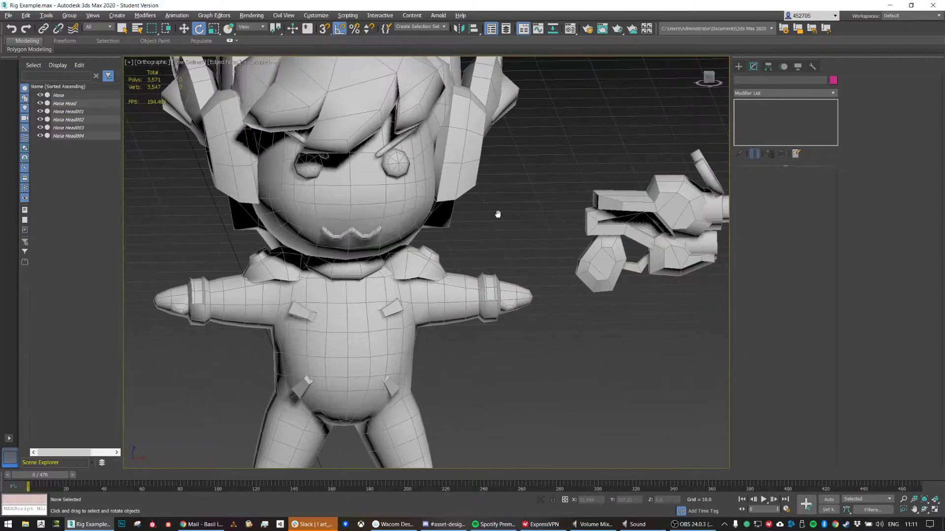
Step: Make the Hana and Hana Head meshes see-through in the viewport
click(68, 95)
ctrl+click(69, 104)
scroll(532, 285, down, 6)
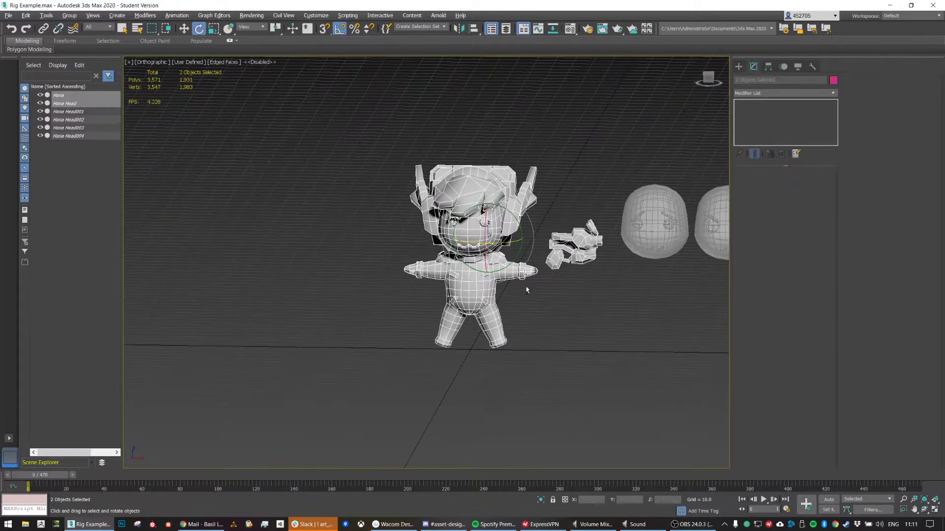
alt+middle_drag(527, 302, 571, 319)
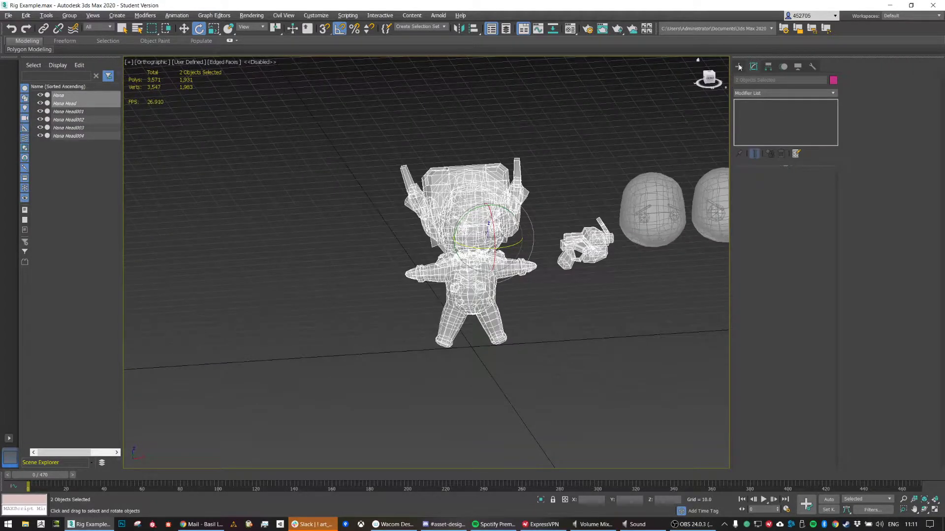
click(617, 358)
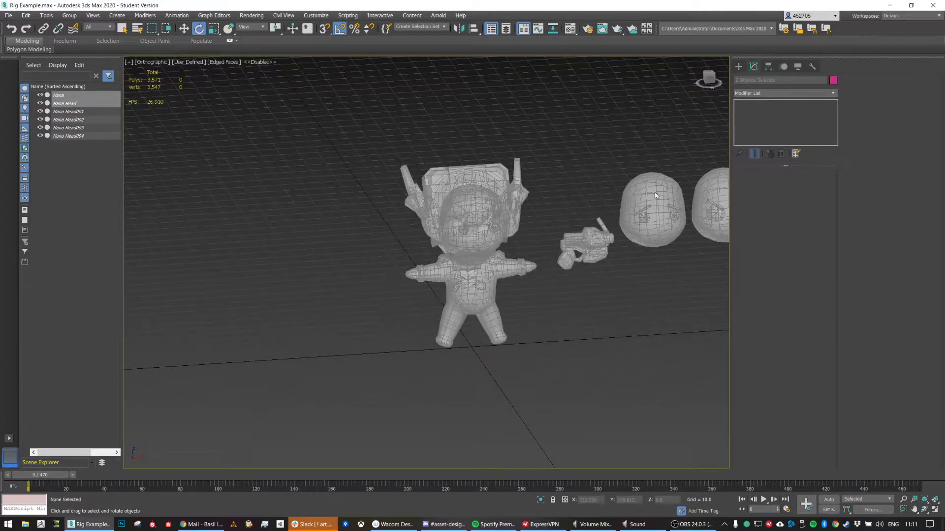
Step: Create a CATParent snapped to the grid origin between the character's feet, with a CATUnits ratio of about 0.51
click(738, 66)
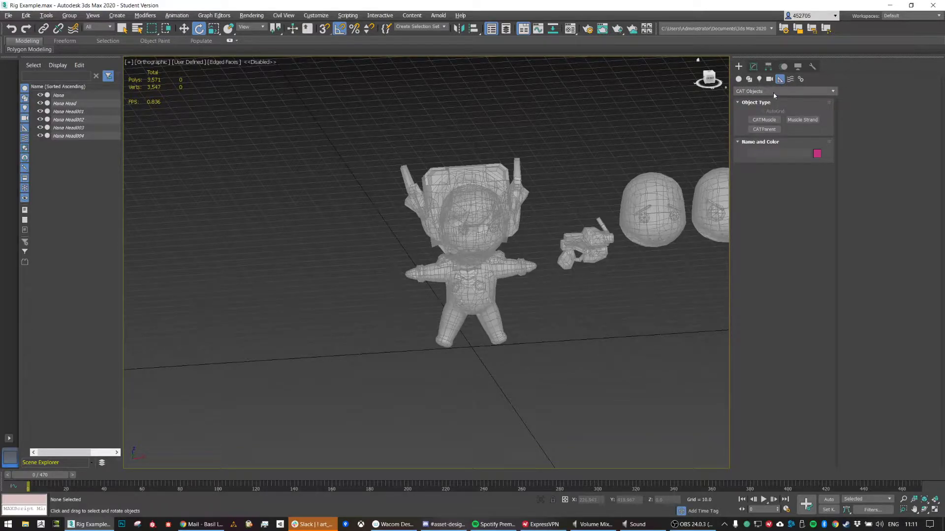
click(763, 129)
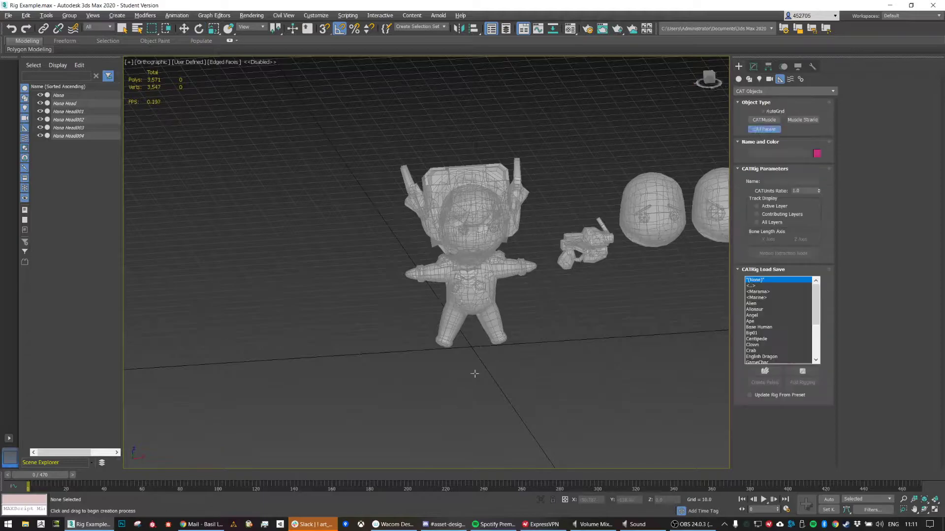
key(s)
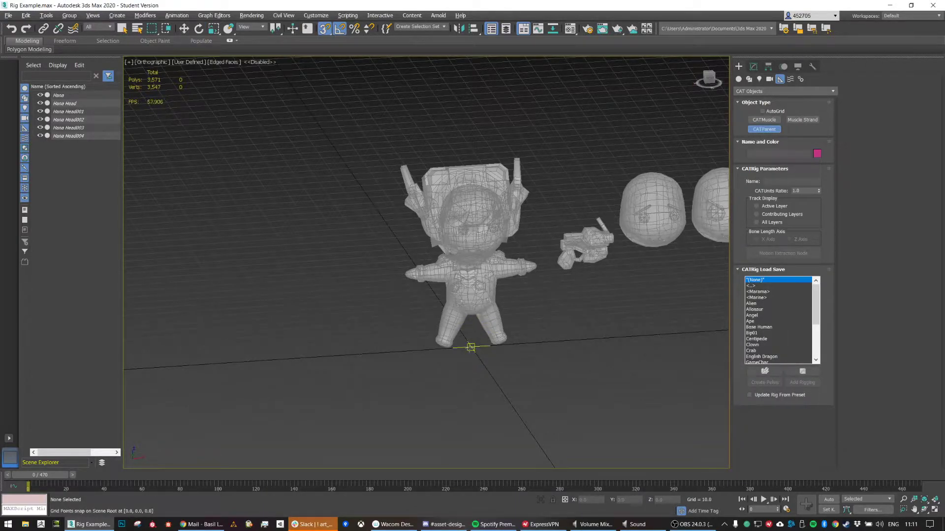
drag(471, 347, 472, 282)
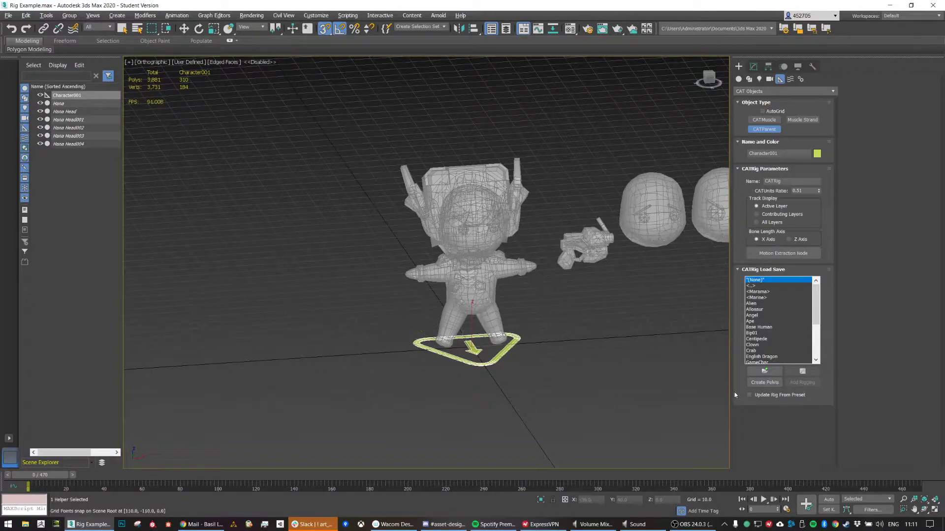
key(s)
Step: Create the rig's pelvis hub and lower it to the character's hips, at about Z 23.8
click(764, 382)
key(w)
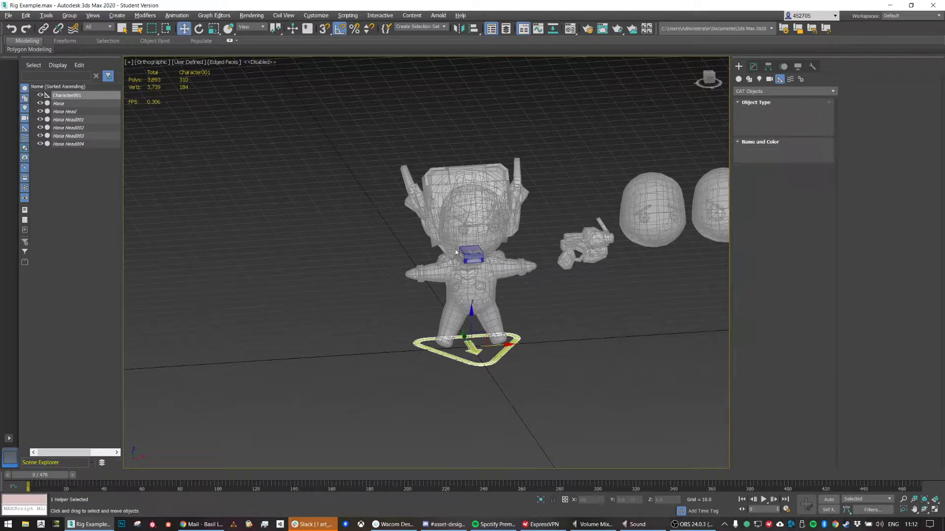
scroll(492, 254, up, 5)
alt+middle_drag(494, 255, 464, 257)
drag(432, 231, 432, 376)
alt+middle_drag(495, 424, 450, 421)
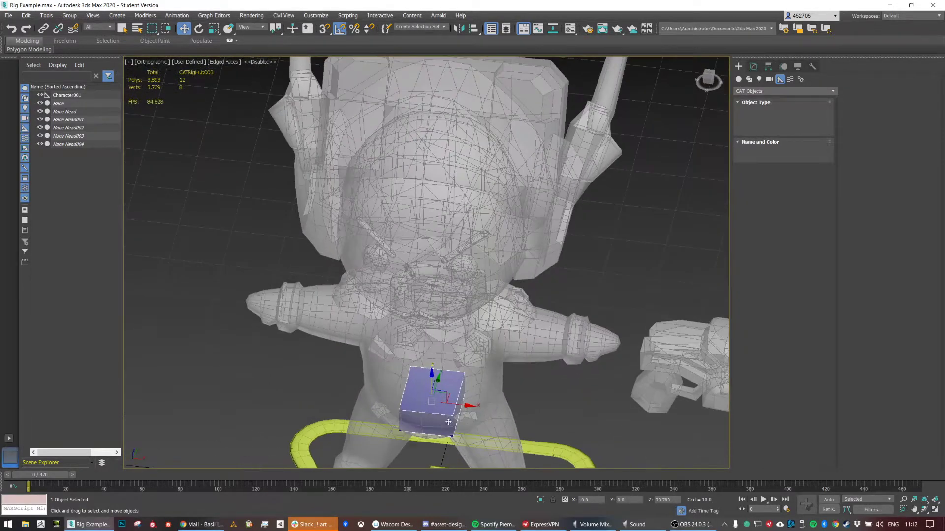
Step: Widen the pelvis hub across the hips and shift it slightly toward the character's back
key(r)
drag(473, 406, 477, 408)
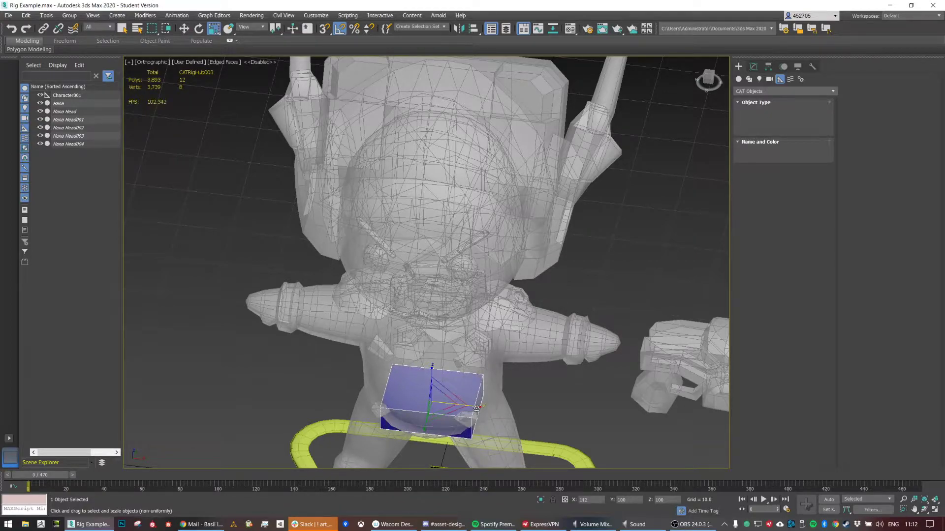
alt+middle_drag(456, 418, 499, 417)
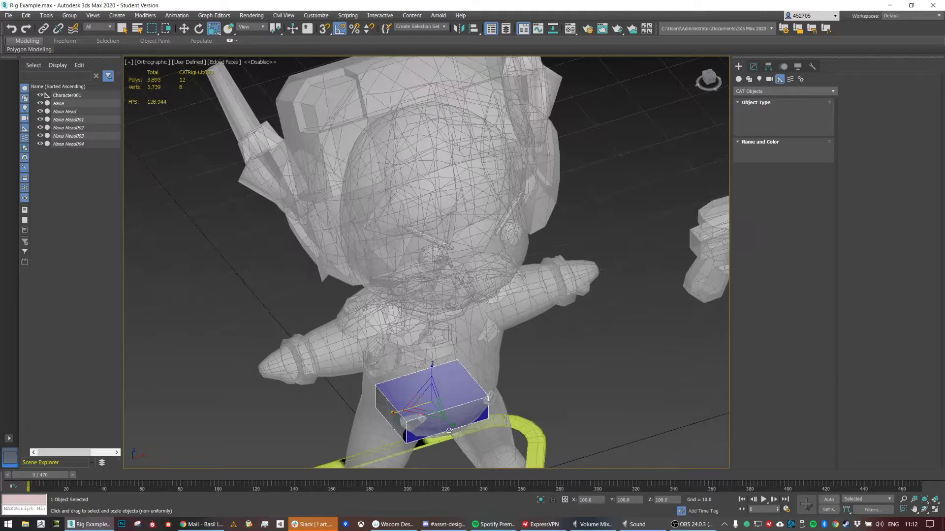
alt+middle_drag(450, 419, 518, 346)
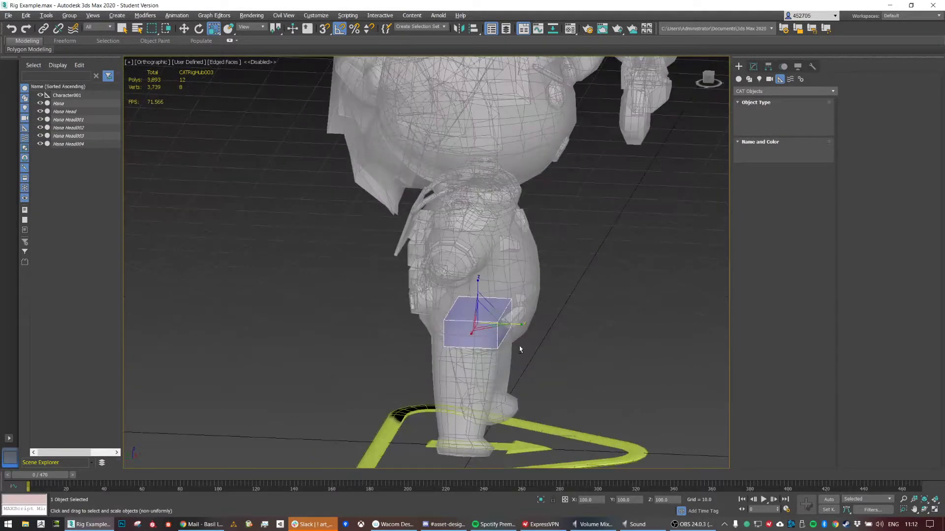
key(w)
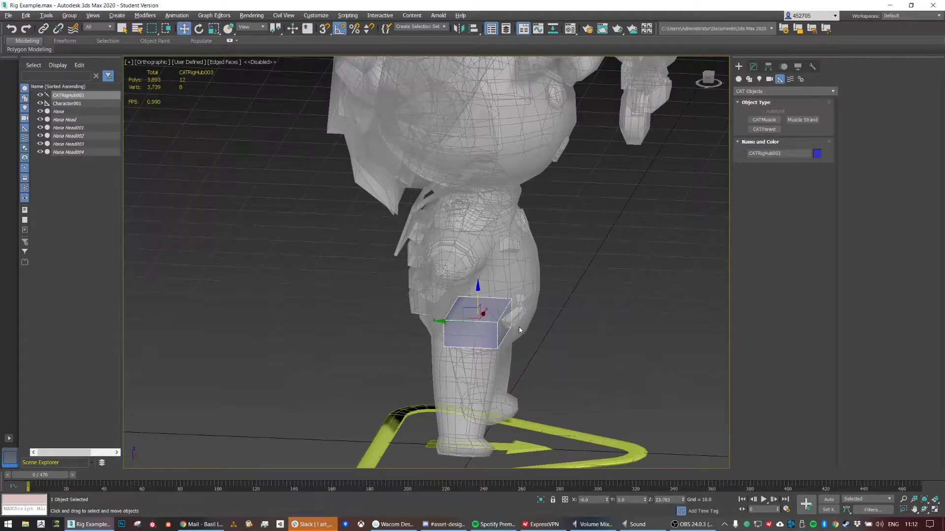
drag(445, 323, 437, 323)
mouse_move(444, 335)
alt+middle_down()
mouse_move(506, 360)
mouse_move(502, 348)
mouse_move(455, 359)
mouse_move(439, 346)
alt+middle_up()
mouse_move(533, 333)
alt+middle_down()
mouse_move(493, 343)
mouse_move(536, 338)
mouse_move(517, 335)
alt+middle_up()
Step: Make the pelvis hub slightly narrower and taller, and lower it to about Z 20.5
key(r)
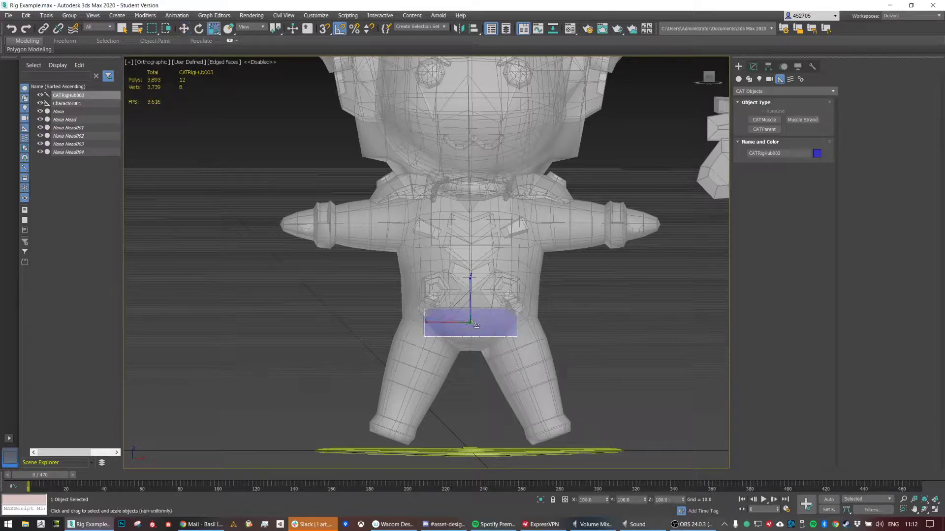
drag(425, 325, 431, 328)
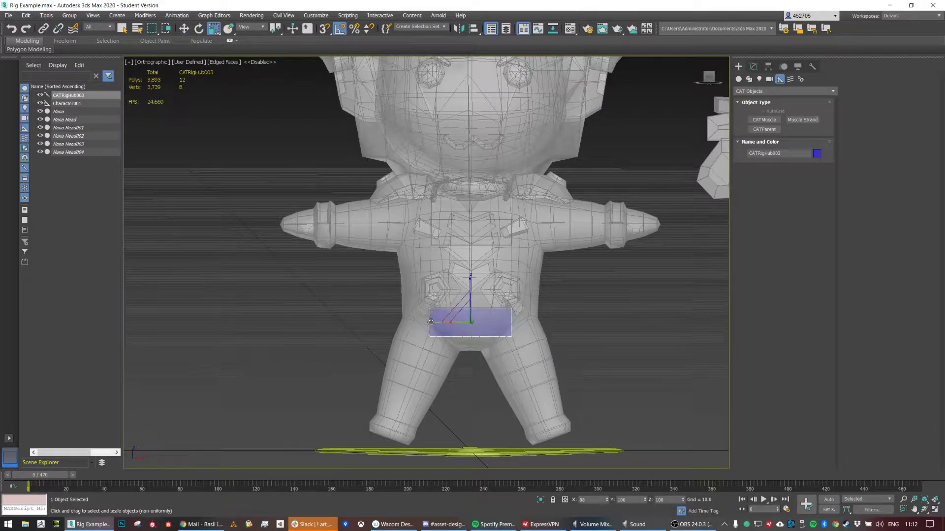
key(w)
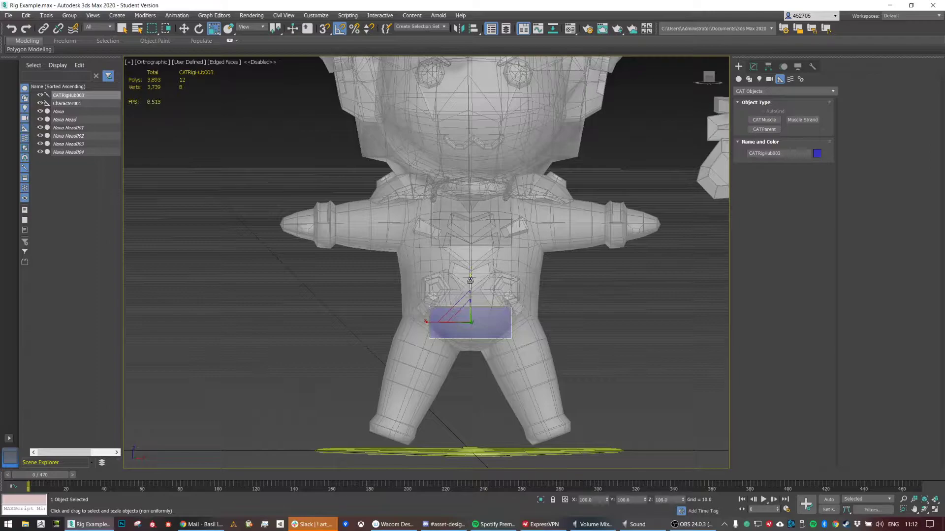
drag(468, 289, 468, 295)
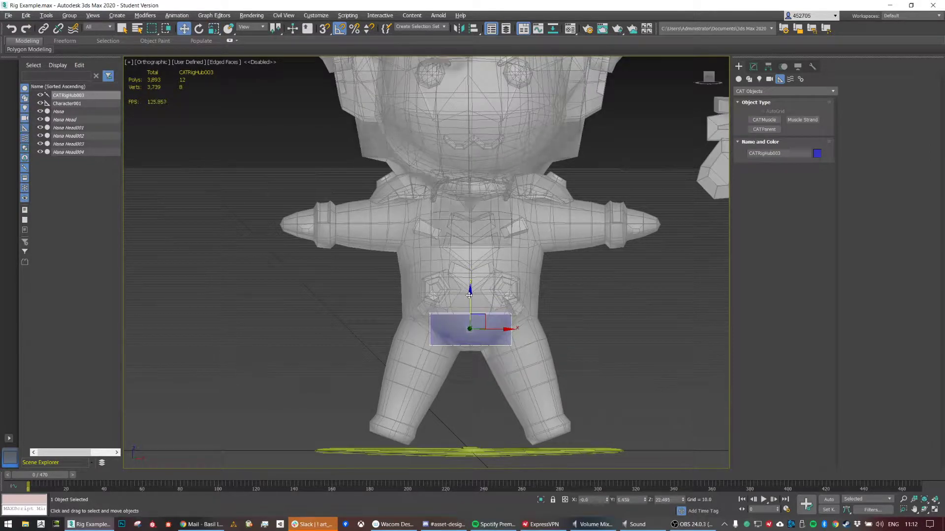
Step: Scale the pelvis hub to a width of about 28.9 and open its Hub Setup parameters
alt+middle_drag(557, 335, 516, 348)
key(r)
drag(433, 327, 429, 329)
alt+middle_drag(557, 350, 453, 361)
click(754, 67)
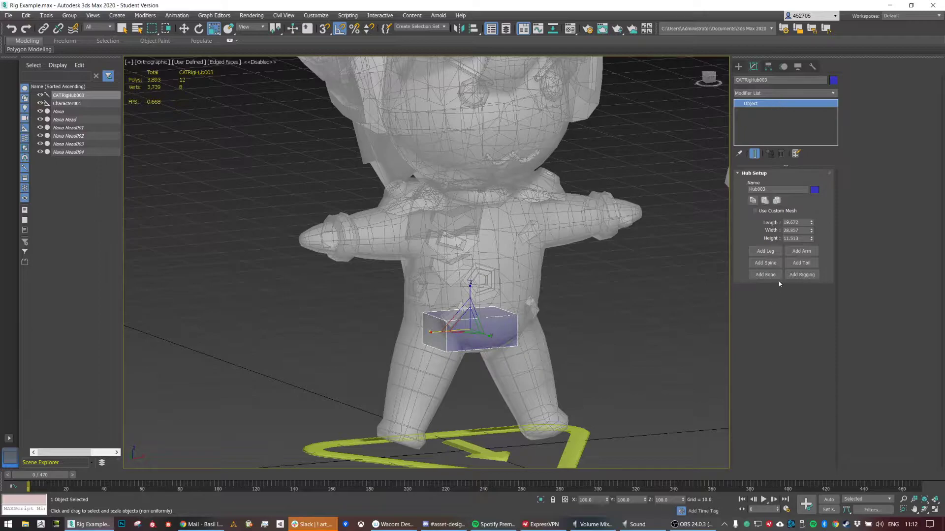
Step: Add a leg to the pelvis hub and move its foot platform outward to the character's left foot, at about X 16
click(766, 251)
alt+middle_drag(492, 374, 566, 413)
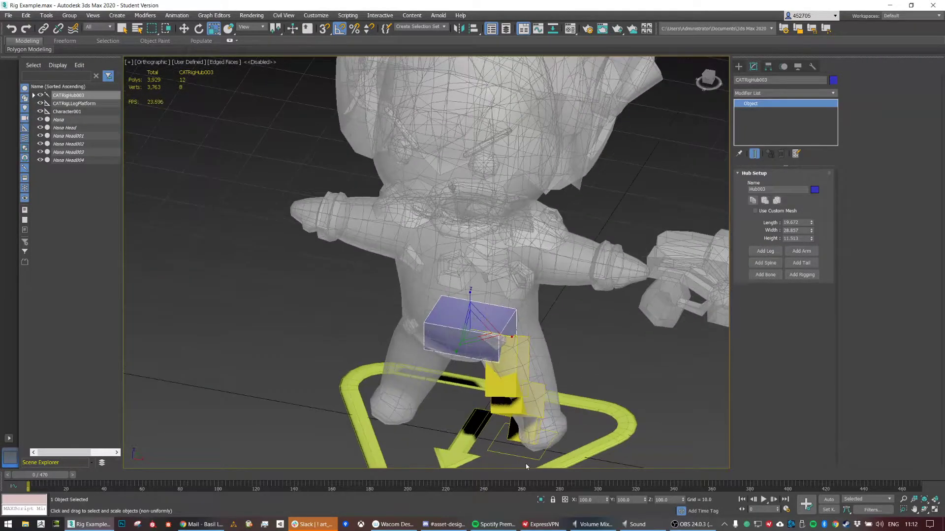
click(542, 451)
key(w)
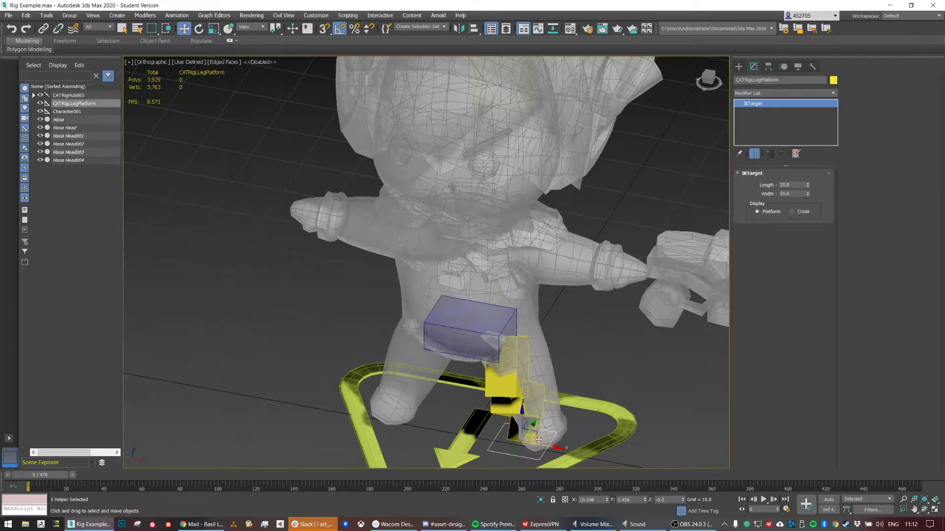
drag(539, 436, 573, 452)
mouse_move(573, 451)
alt+middle_down()
mouse_move(595, 425)
mouse_move(583, 438)
alt+middle_up()
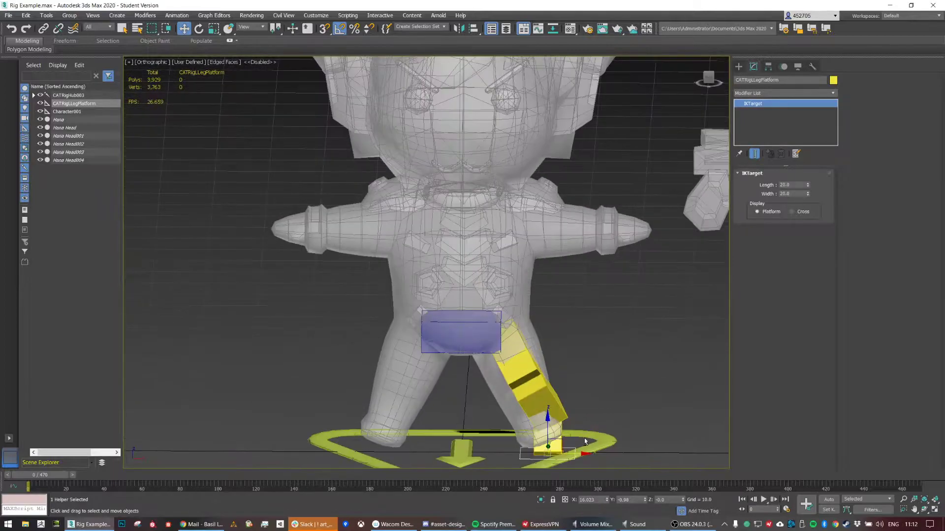
Step: Adjust the rotation of the left leg platform and shift it slightly along Y to about 0.13
key(e)
drag(575, 443, 571, 426)
key(w)
alt+middle_drag(560, 433, 536, 440)
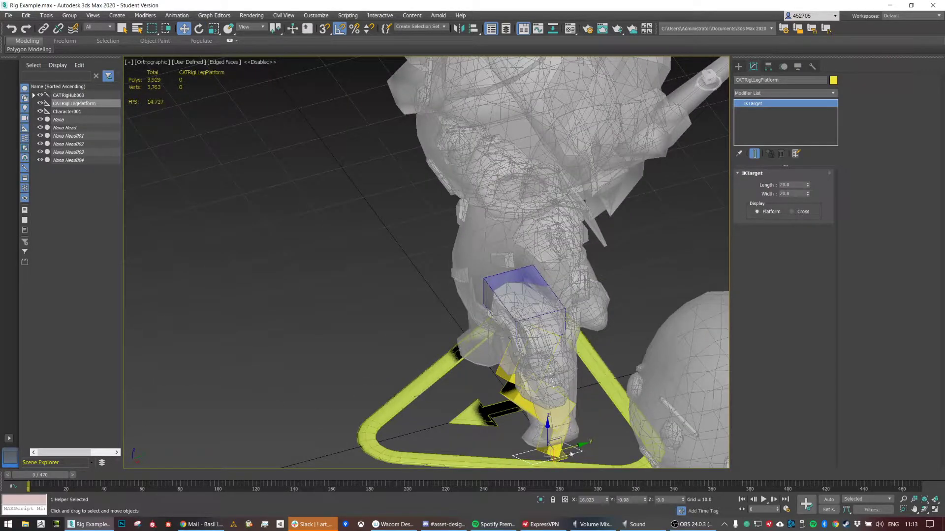
drag(575, 447, 576, 444)
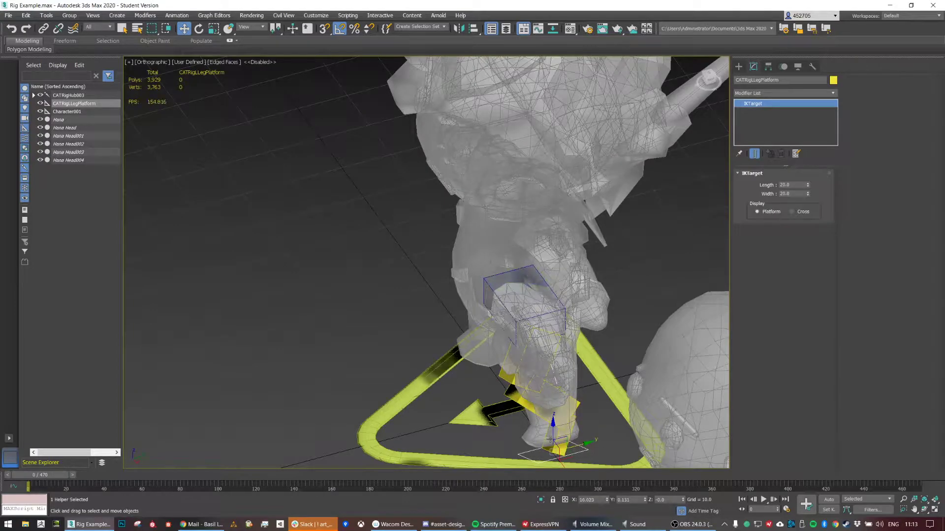
alt+middle_drag(577, 444, 606, 416)
alt+middle_drag(551, 437, 566, 438)
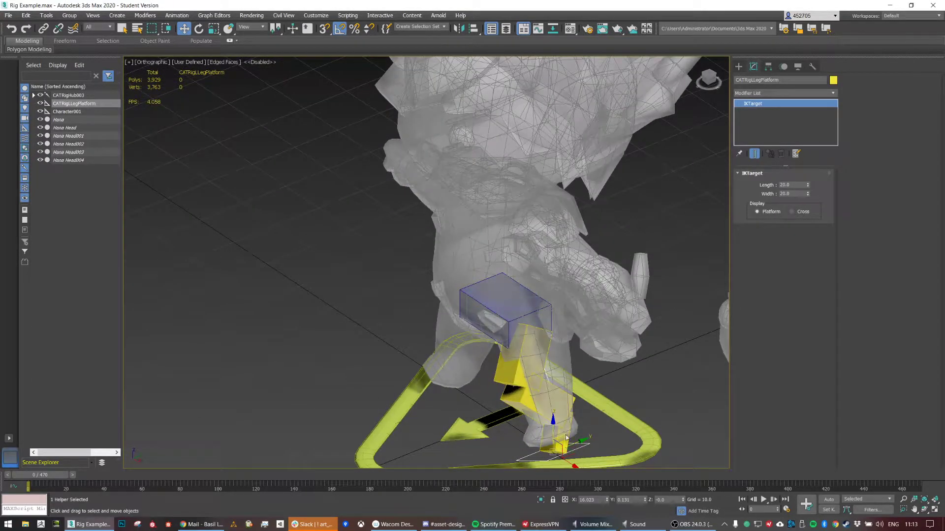
Step: Select the left ankle bone and reposition it using the Local reference coordinate system
click(625, 418)
click(553, 382)
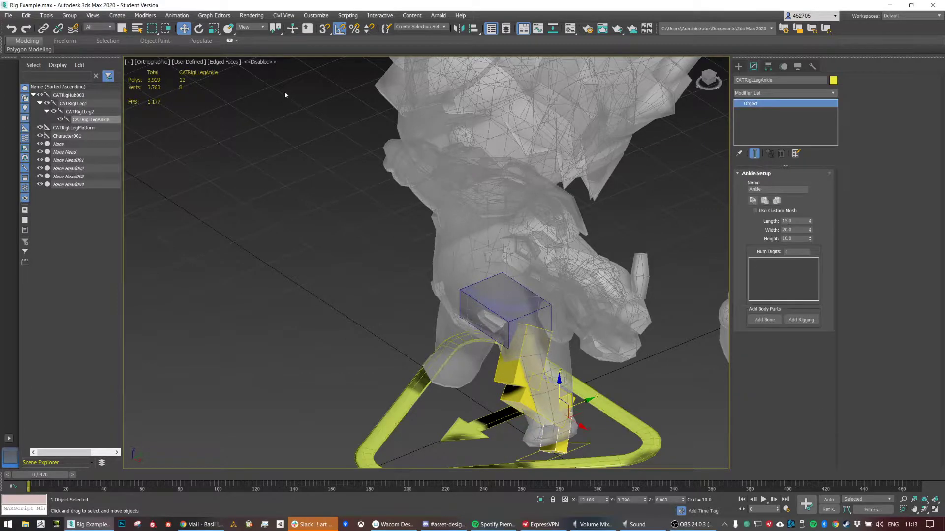
click(264, 27)
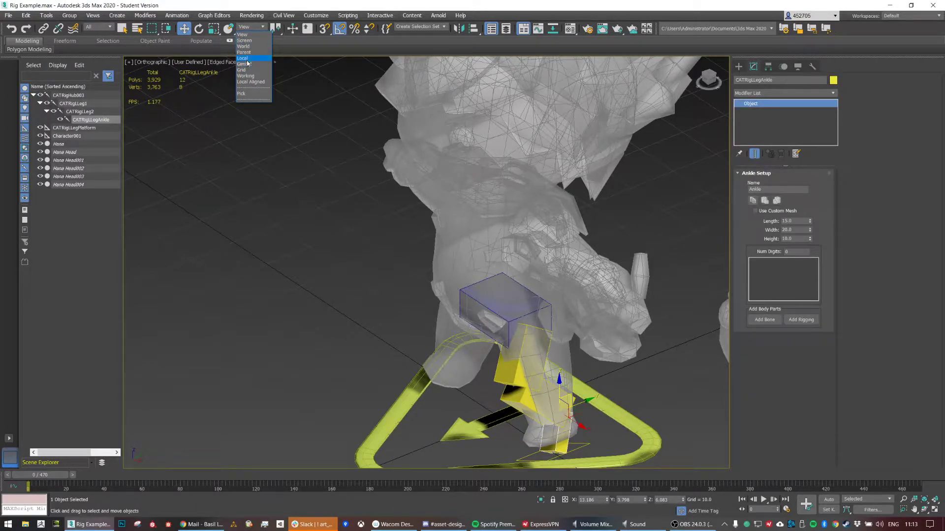
click(245, 58)
alt+middle_drag(580, 415, 552, 405)
drag(550, 424, 552, 418)
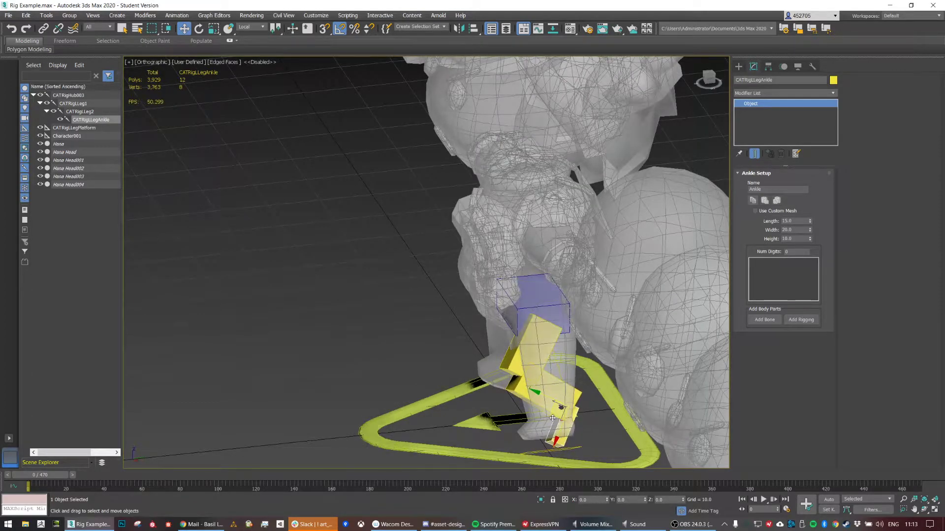
Step: Scale the left ankle bone along its Local axis to a length of about 7.8
key(r)
click(244, 24)
click(251, 63)
drag(556, 444, 557, 393)
Step: Move the lower leg bone to place the knee joint inside the character's left leg
key(w)
alt+middle_drag(561, 401, 525, 395)
click(559, 394)
drag(531, 401, 549, 384)
mouse_move(547, 384)
alt+middle_down()
mouse_move(556, 382)
mouse_move(524, 386)
mouse_move(539, 374)
alt+middle_up()
drag(539, 374, 544, 385)
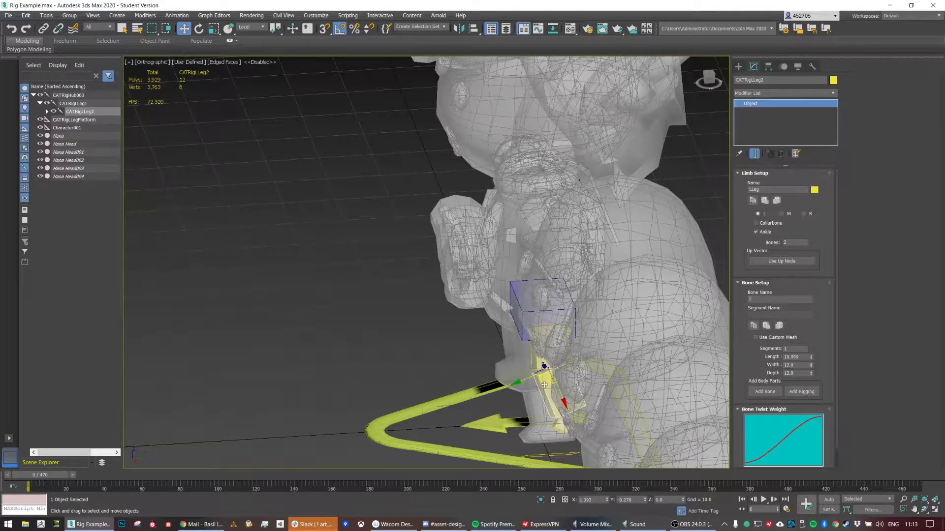
Step: Refine the ankle and knee positions along the left leg mesh, giving the lower leg a length of about 16
alt+middle_drag(544, 384, 554, 417)
click(566, 417)
drag(554, 416, 548, 416)
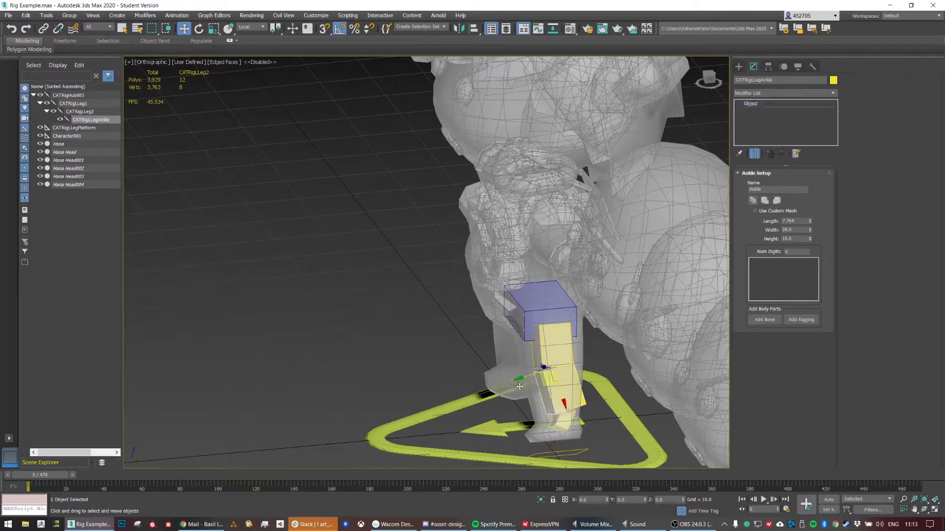
click(540, 382)
drag(540, 382, 580, 387)
alt+middle_drag(555, 389, 599, 377)
alt+middle_drag(550, 354, 536, 374)
drag(546, 381, 546, 387)
Step: Thicken the lower and upper leg bones to fill the leg mesh, making the upper leg about 16 in width and depth
key(r)
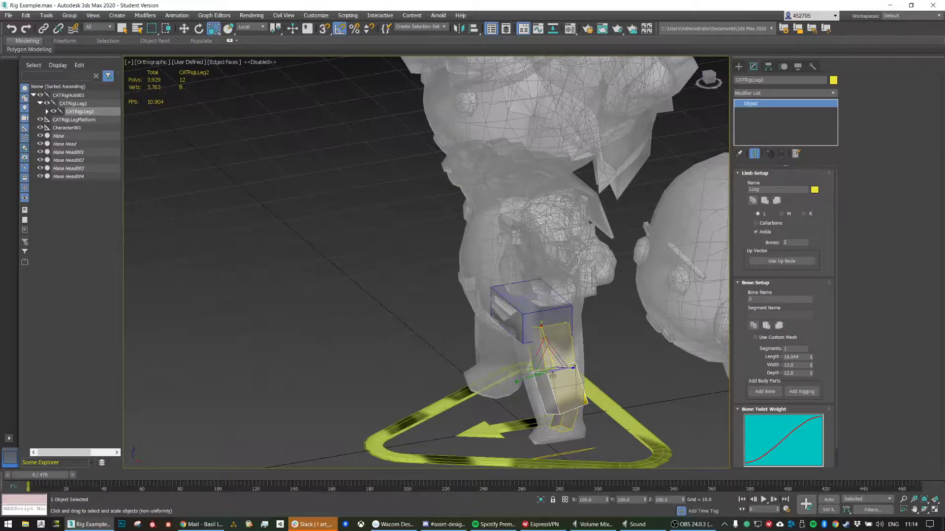
alt+middle_drag(552, 375, 570, 387)
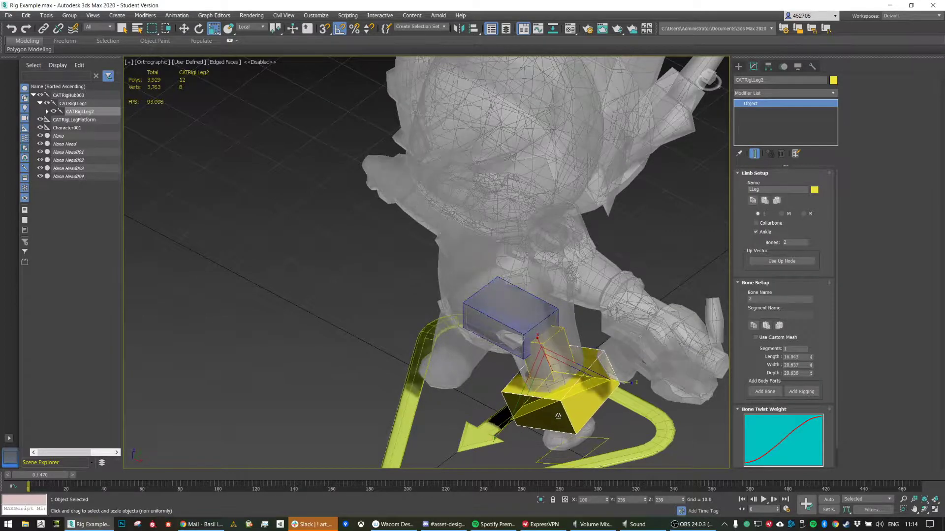
drag(556, 397, 543, 351)
click(551, 365)
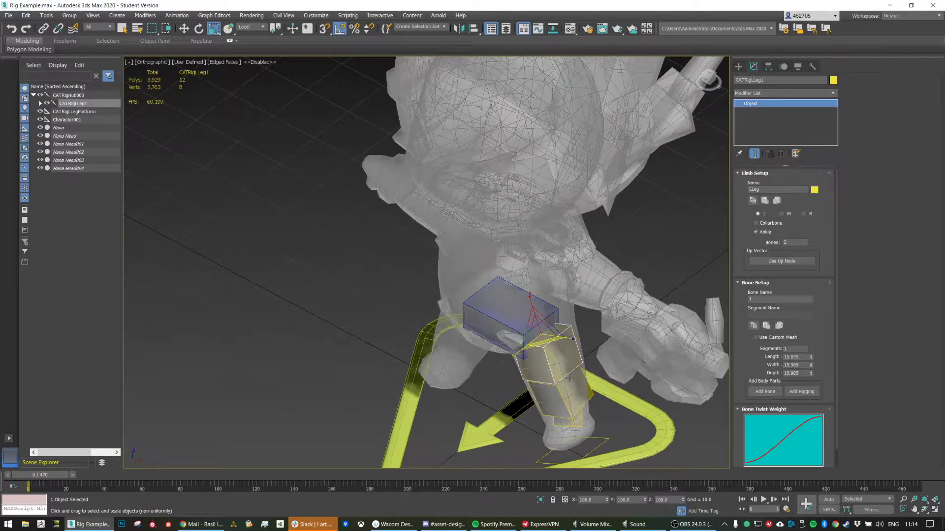
alt+middle_drag(543, 351, 589, 341)
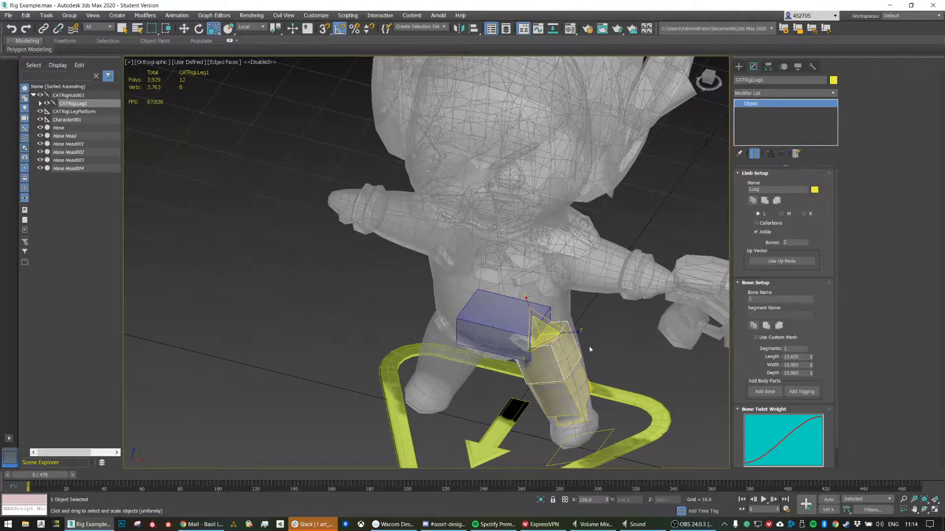
Step: Add an extra bone to the left ankle and rotate it in Local coordinates toward the toes
alt+middle_drag(562, 368, 611, 441)
click(554, 432)
click(760, 320)
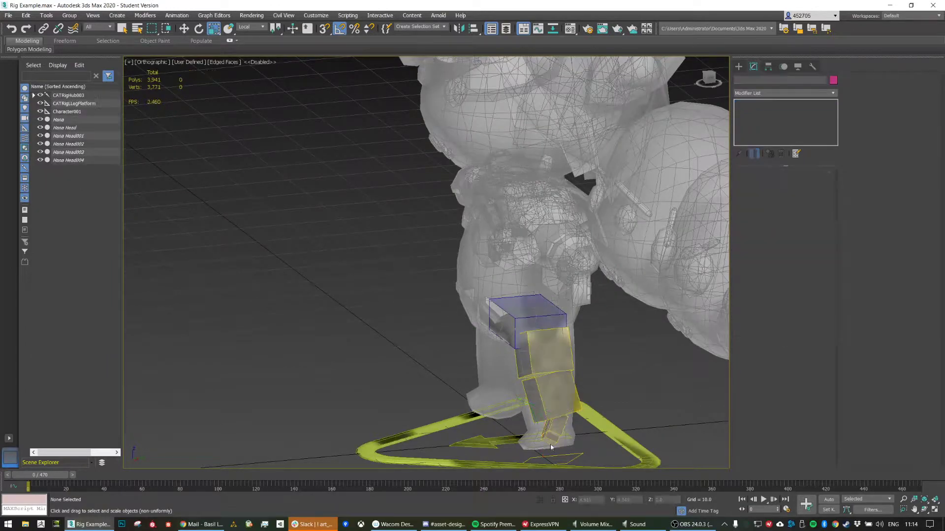
key(e)
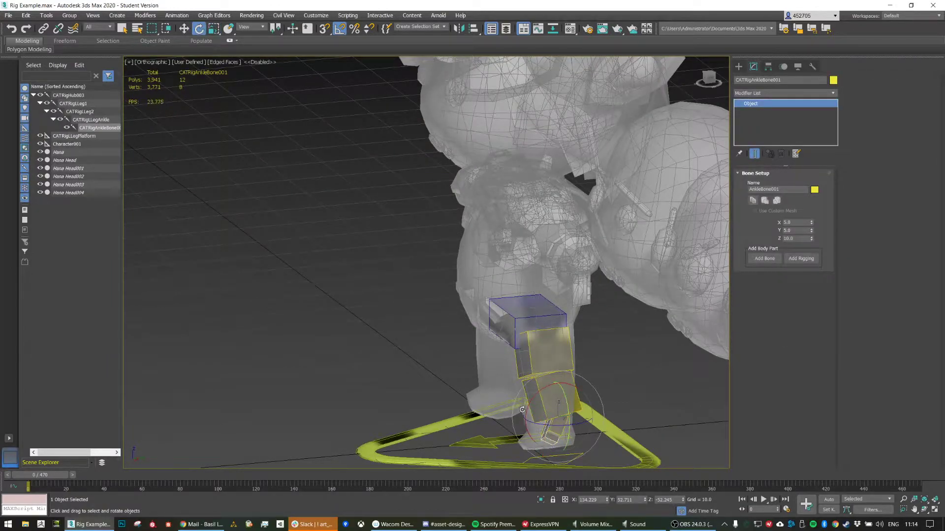
click(257, 26)
click(256, 59)
drag(527, 427, 507, 410)
Step: Move the added ankle bone into the left foot and fine-tune its tilt
key(w)
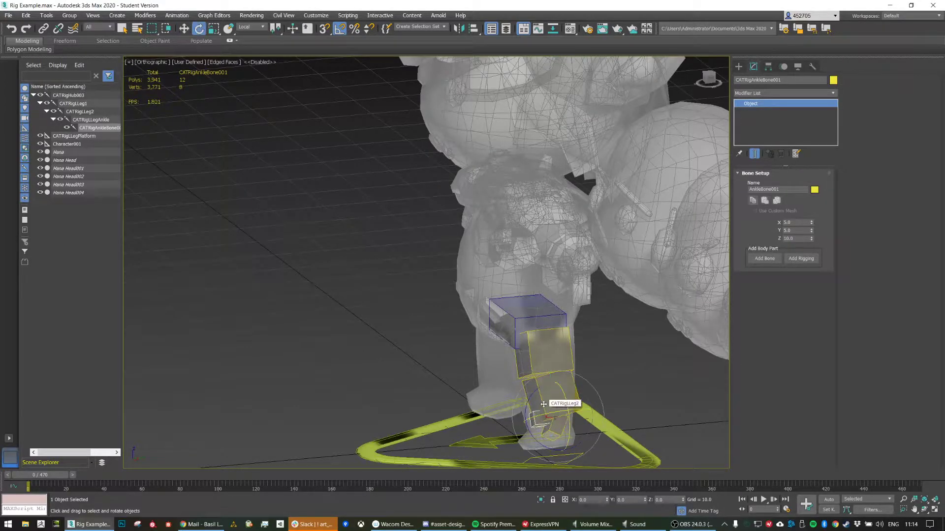
drag(542, 436, 544, 402)
key(ctrl+z)
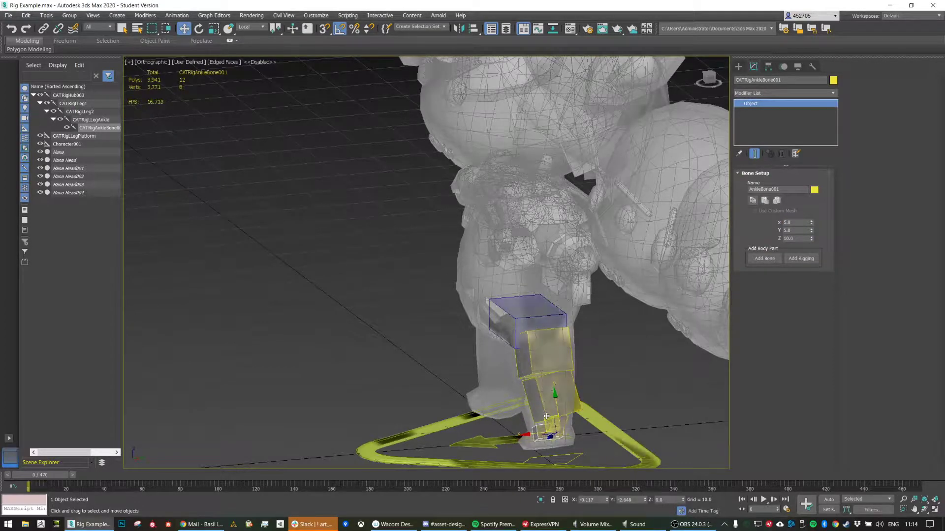
key(e)
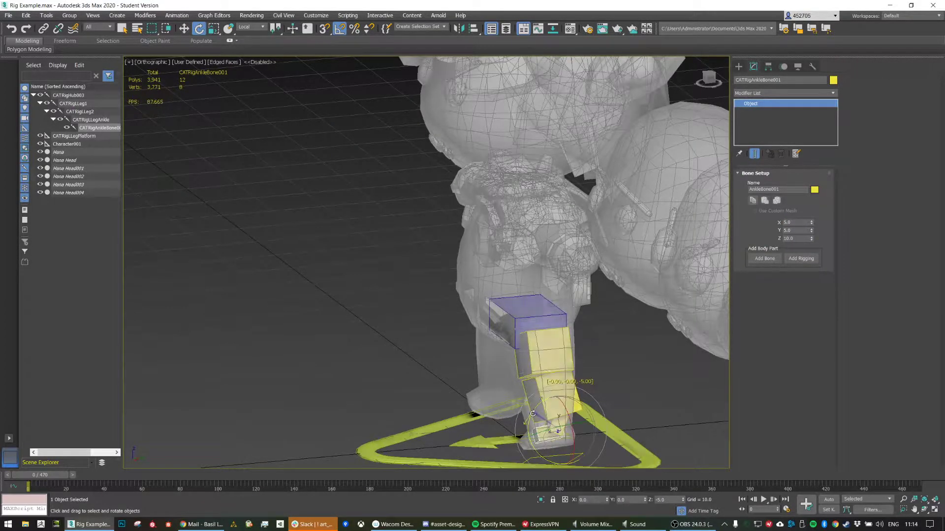
Step: Scale the added foot bone to the shoe's size, about 14.5 in X and 14.7 in Z
key(r)
alt+middle_drag(540, 412, 615, 431)
drag(581, 411, 624, 388)
drag(549, 441, 549, 459)
alt+middle_drag(584, 435, 564, 429)
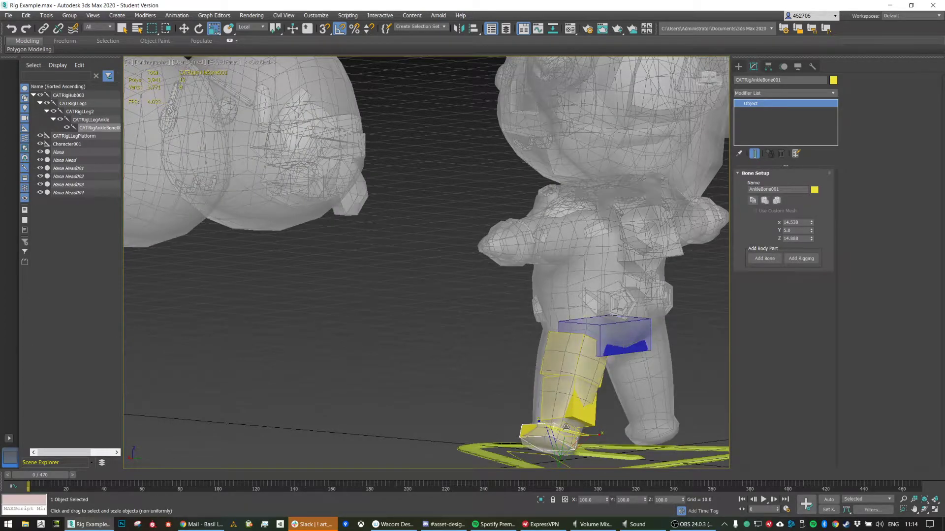
click(556, 417)
alt+middle_drag(555, 415, 566, 433)
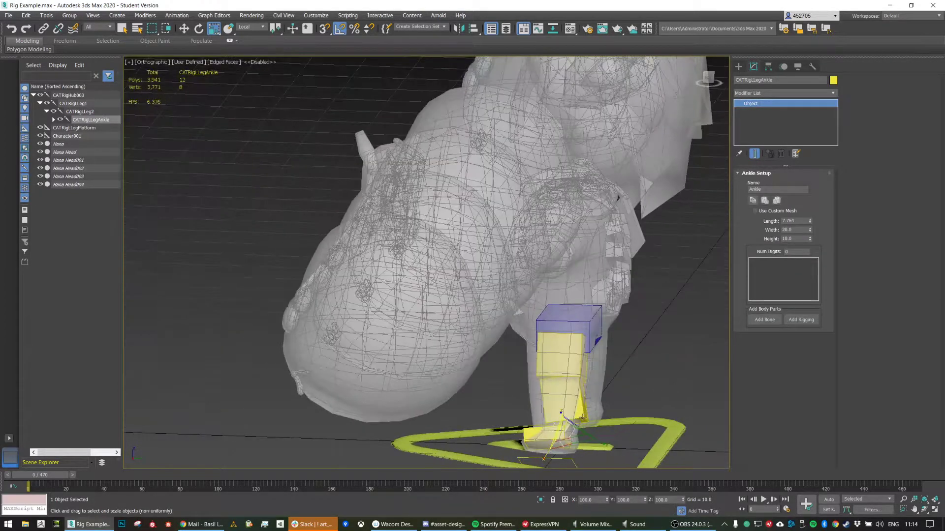
right_click(568, 416)
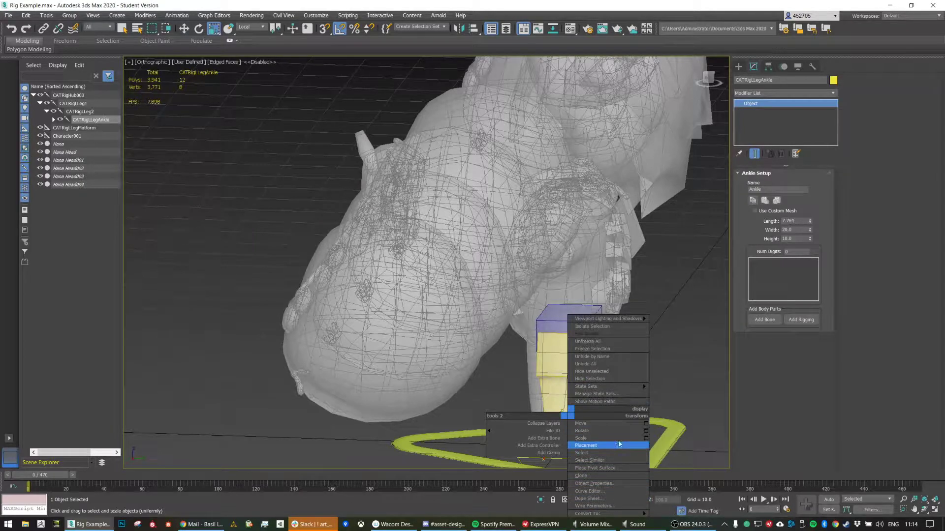
click(814, 388)
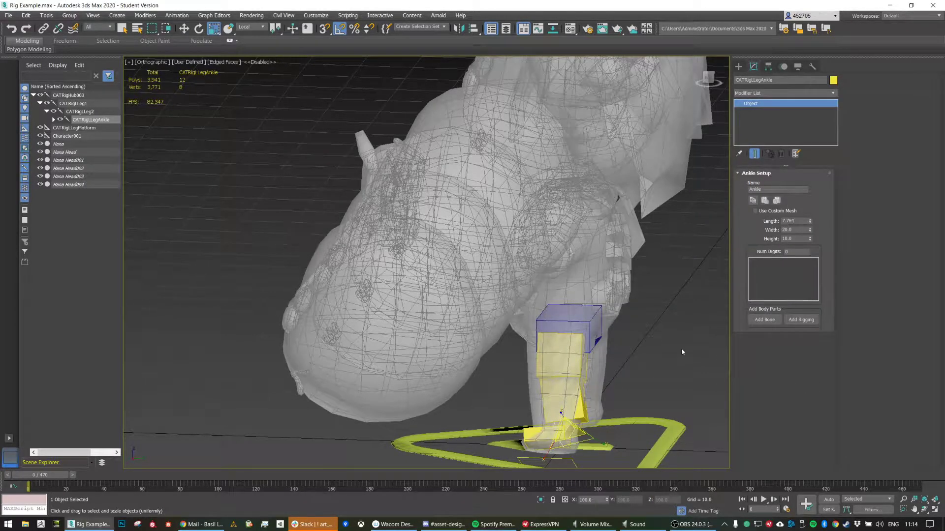
alt+middle_drag(640, 374, 614, 427)
click(614, 427)
Step: Add a Circle gizmo to the left ankle bone
click(563, 424)
right_click(563, 423)
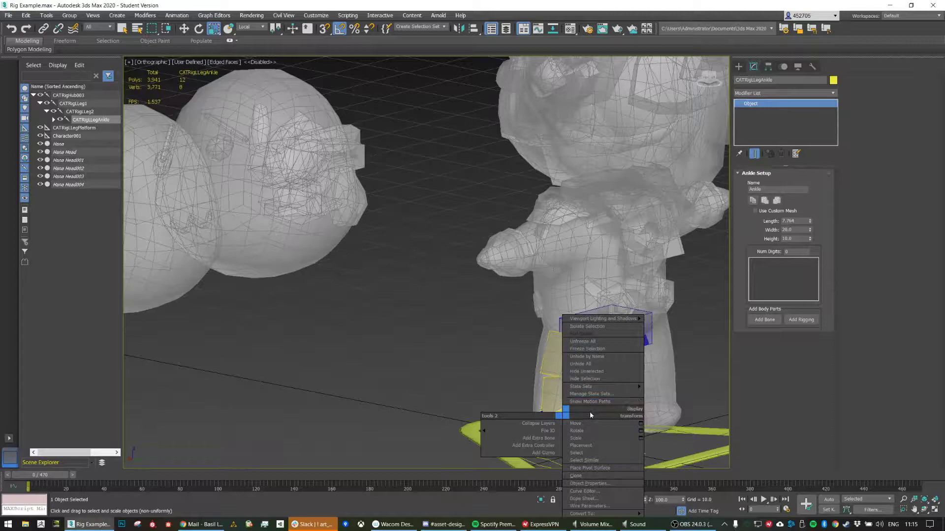
click(548, 452)
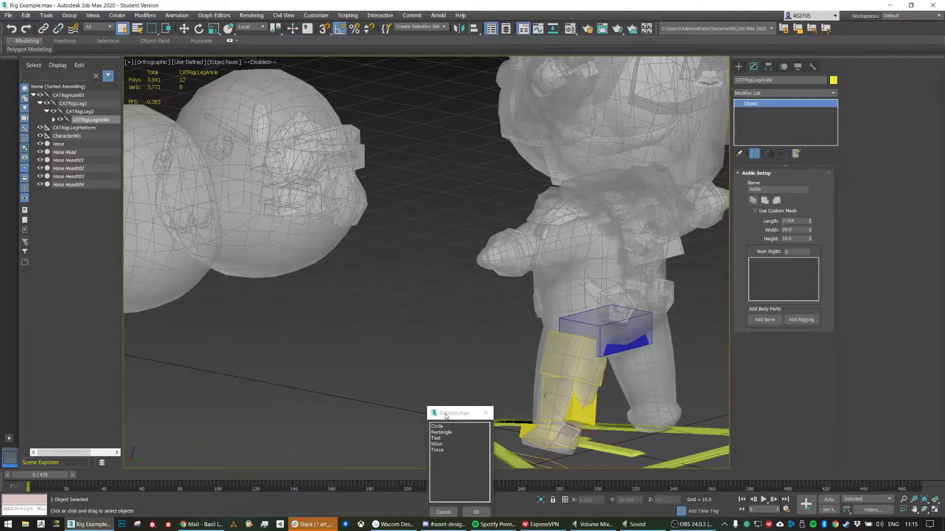
drag(445, 417, 446, 349)
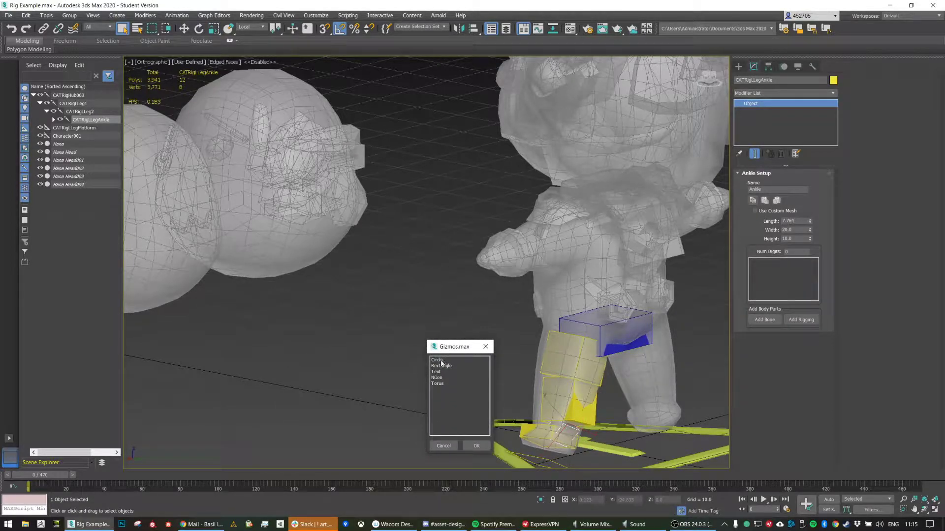
click(440, 361)
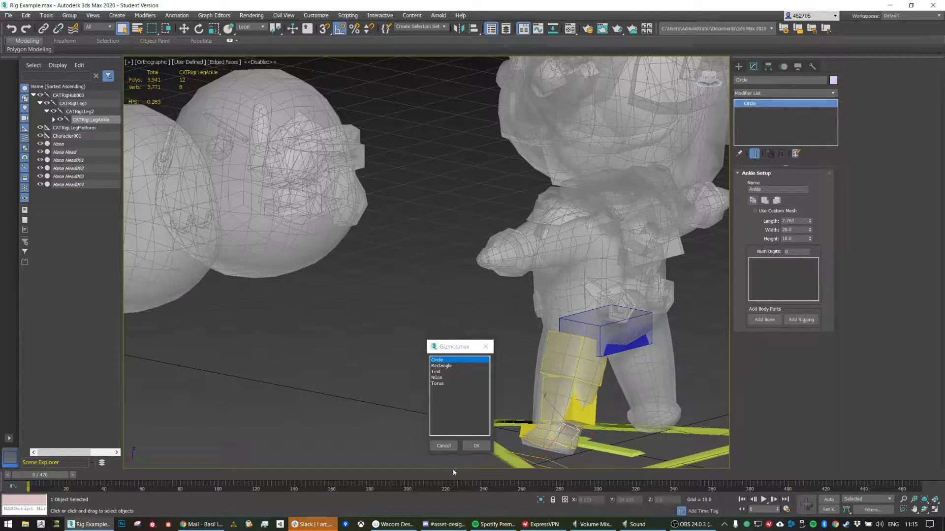
click(476, 446)
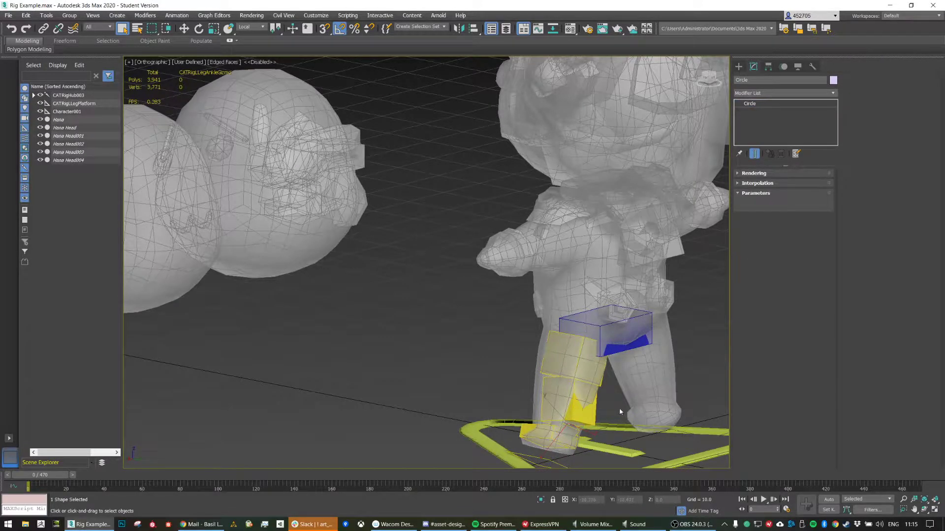
Step: Try to enlarge the ankle's circle gizmo by scaling it
scroll(619, 409, up, 8)
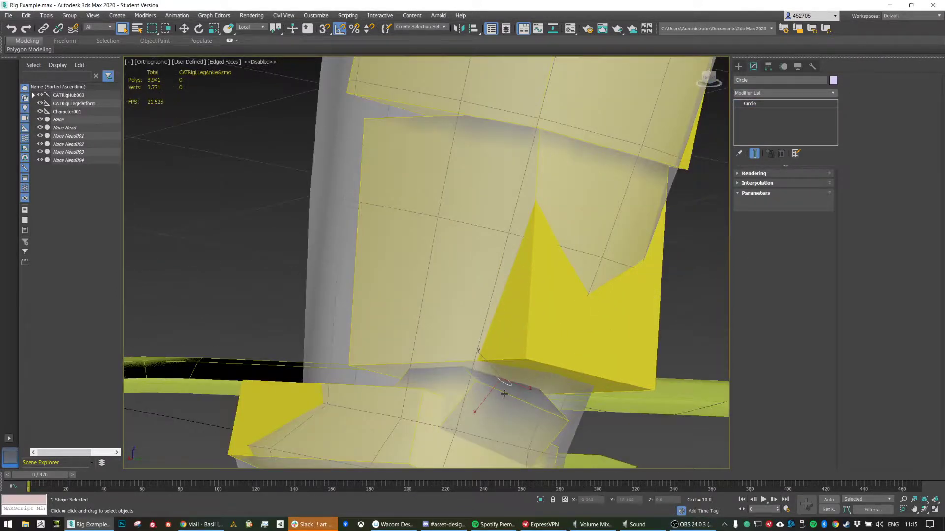
key(r)
drag(503, 379, 523, 305)
key(ctrl+z)
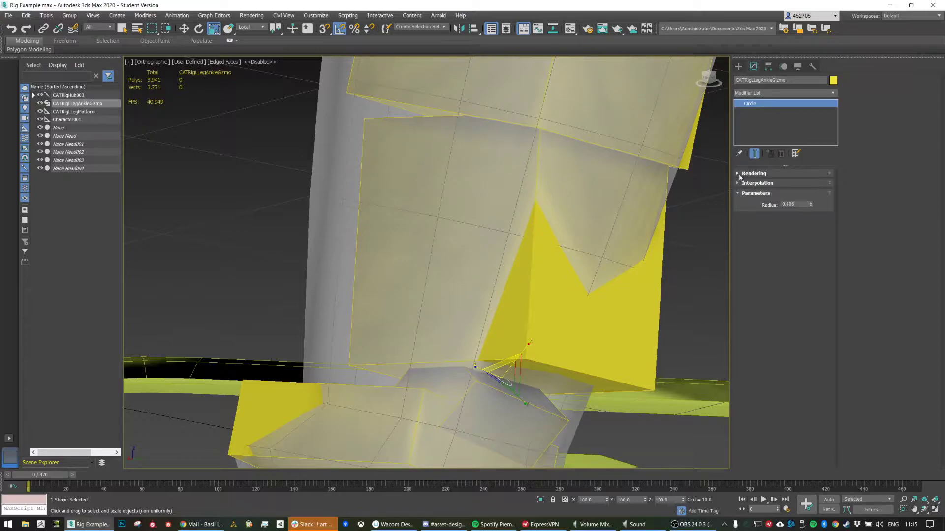
Step: Show the circle gizmo's Rendering and Interpolation settings and increase its radius to about 10.4
click(748, 173)
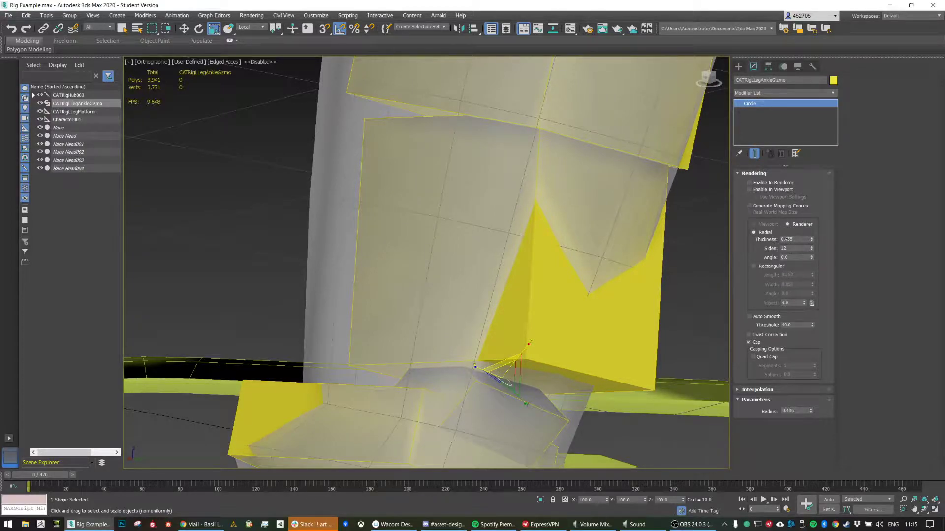
click(760, 391)
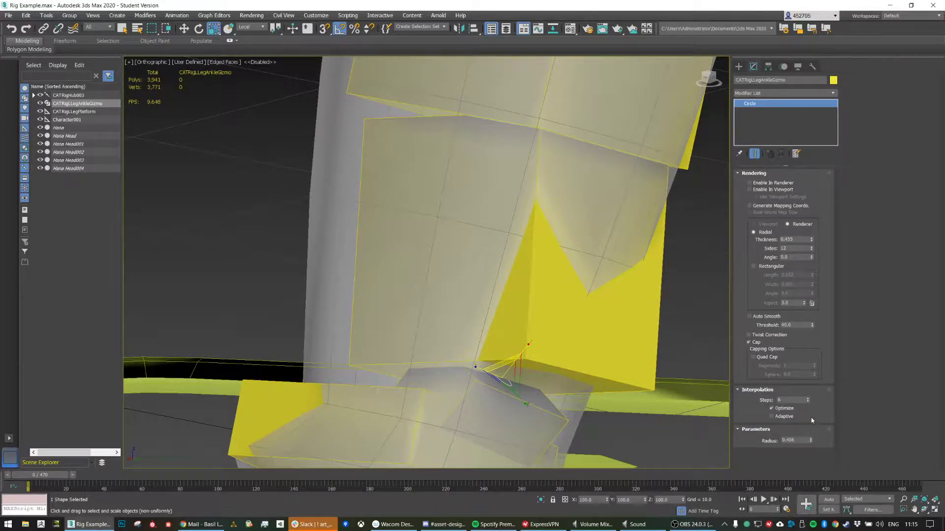
drag(809, 416, 844, 69)
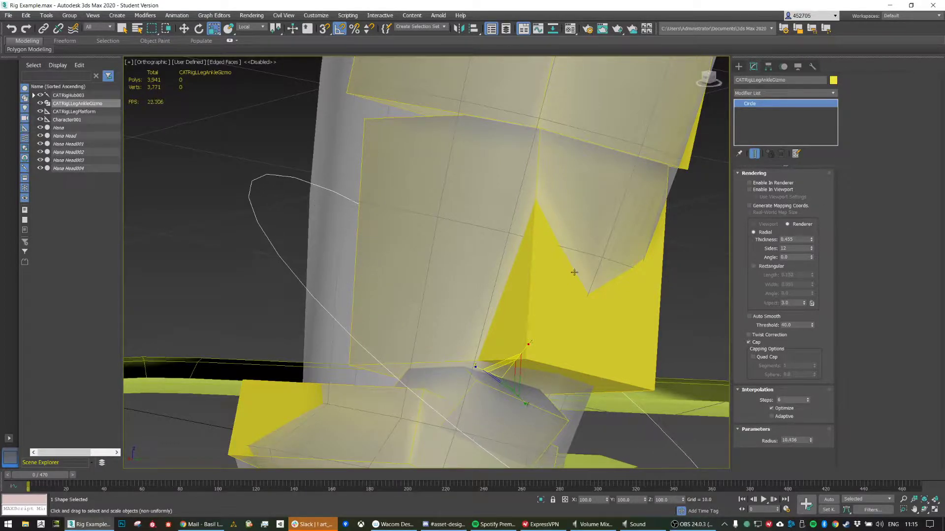
scroll(591, 303, down, 4)
mouse_move(596, 329)
alt+middle_down()
mouse_move(611, 334)
mouse_move(595, 332)
alt+middle_up()
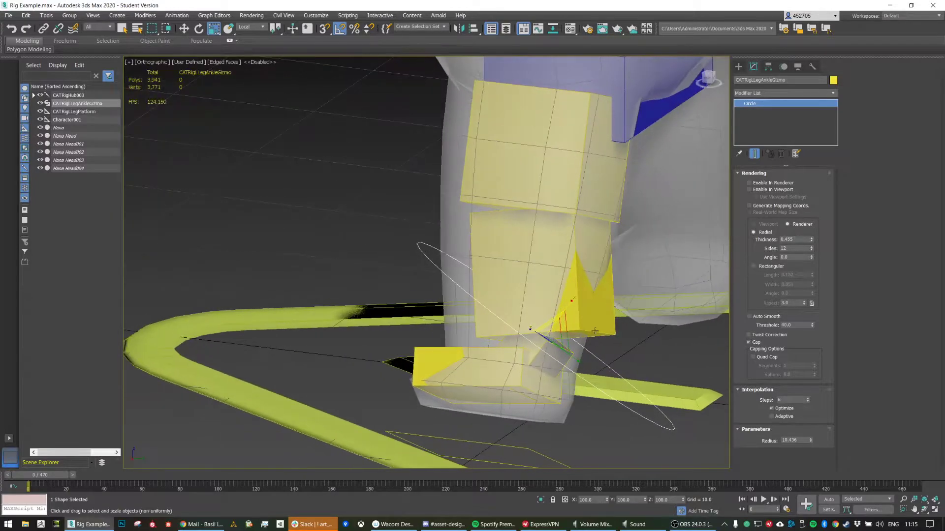
Step: Try to rotate the left ankle's circle gizmo
key(e)
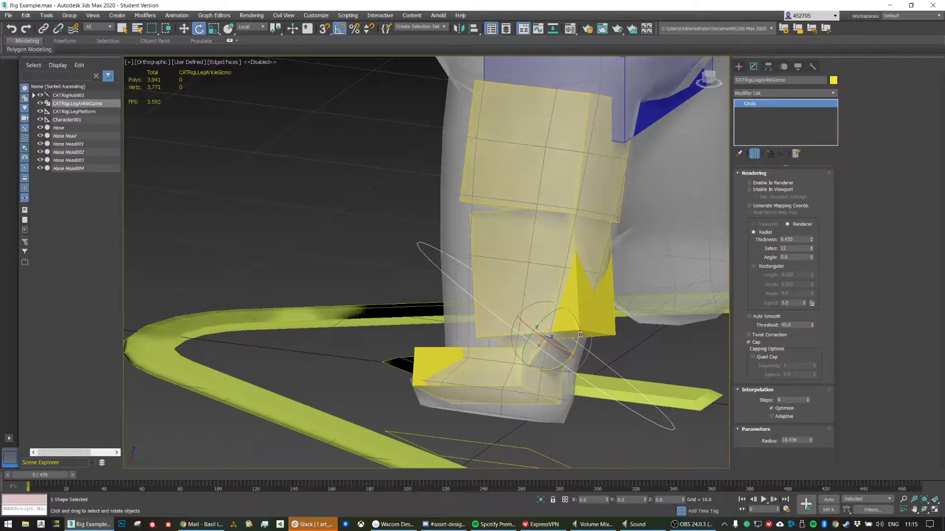
mouse_move(579, 335)
mouse_down()
mouse_move(546, 345)
mouse_move(583, 341)
mouse_up()
key(ctrl+z)
Step: Reduce the left ankle circle gizmo's radius to about 7.5
alt+middle_drag(552, 339, 632, 327)
key(alt+x)
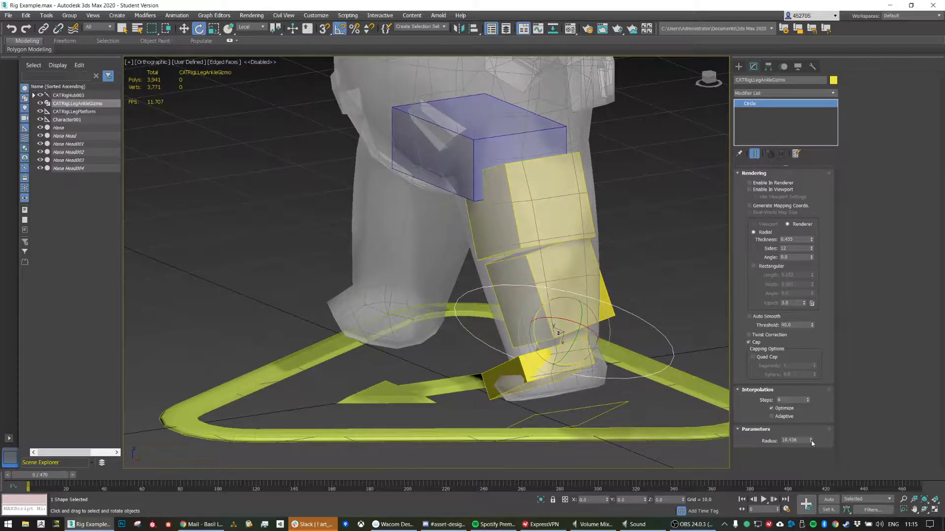
middle_drag(617, 227, 647, 275)
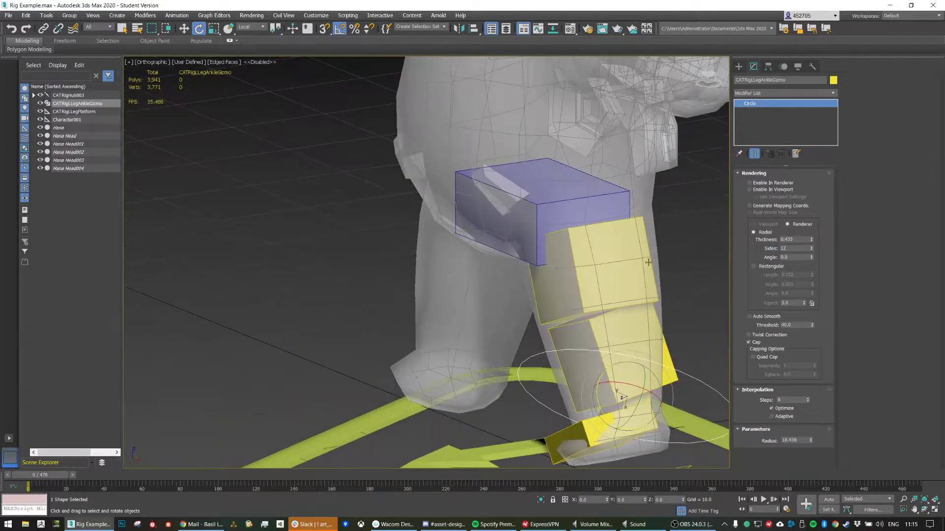
alt+middle_drag(574, 254, 618, 346)
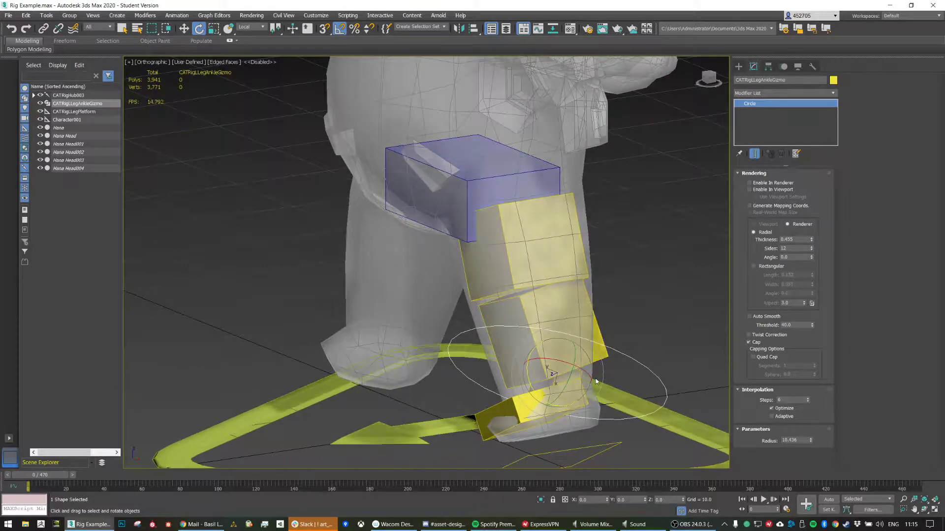
middle_drag(502, 132, 496, 226)
scroll(502, 132, up, 5)
scroll(512, 180, down, 5)
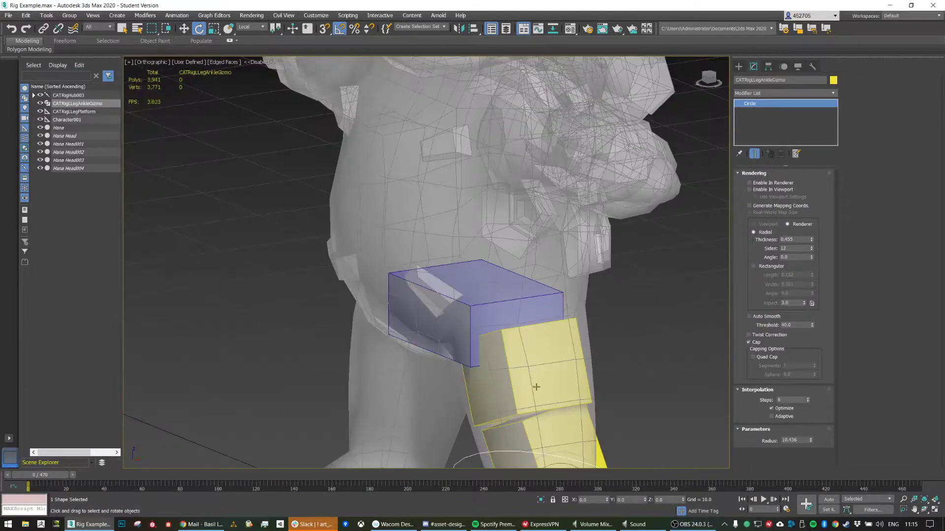
middle_drag(536, 389, 555, 241)
drag(810, 440, 811, 450)
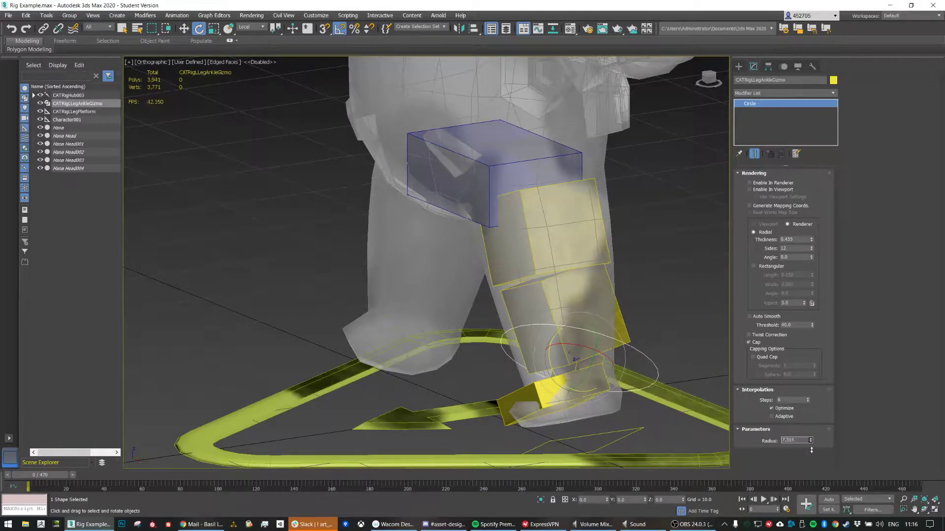
alt+middle_drag(595, 362, 614, 342)
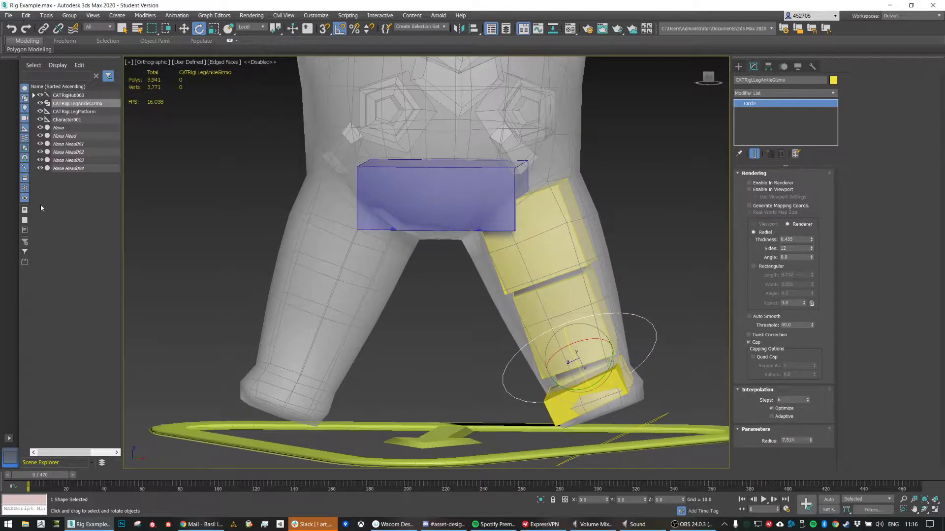
Step: Hide the Character001 object and select the left foot bone with the Move tool active
click(40, 120)
middle_drag(545, 264, 547, 288)
alt+middle_drag(548, 325, 556, 381)
click(521, 376)
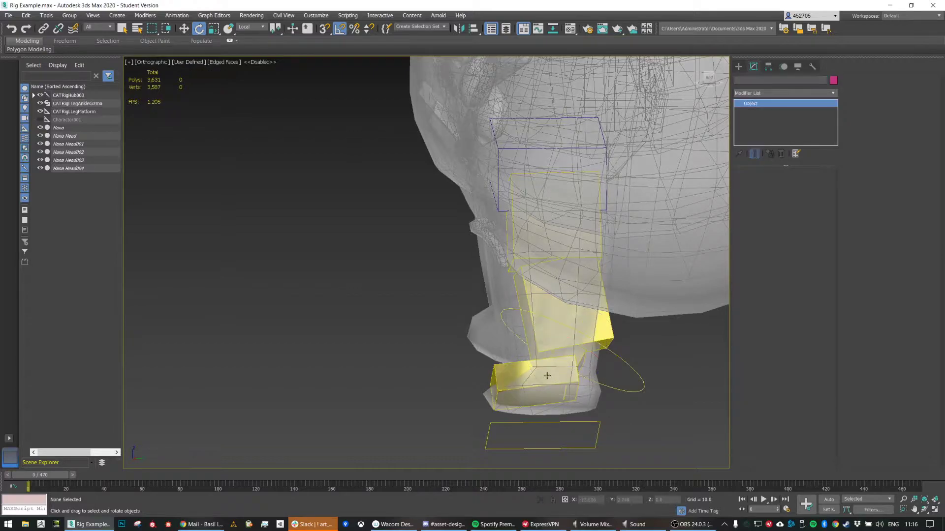
key(w)
drag(562, 367, 449, 370)
alt+middle_drag(449, 370, 506, 363)
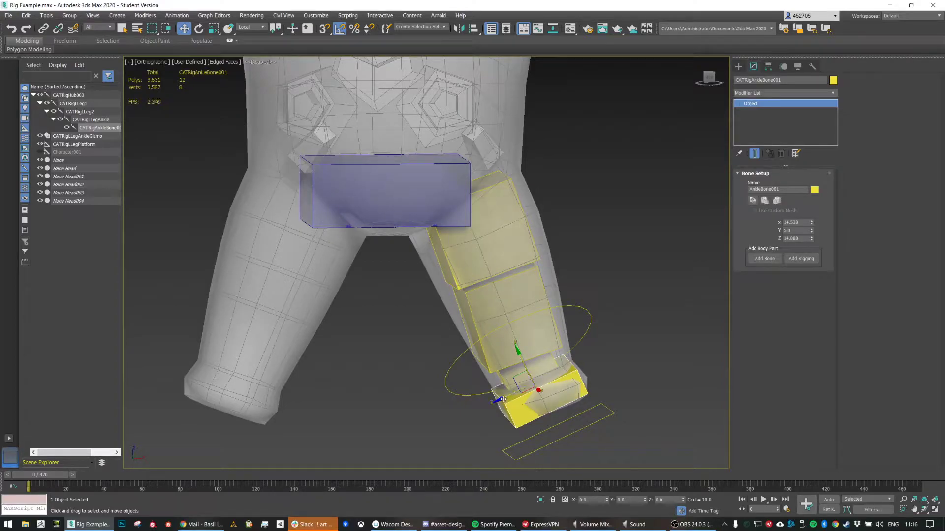
Step: Add an up-vector node to the left leg from its lower leg bone
click(524, 293)
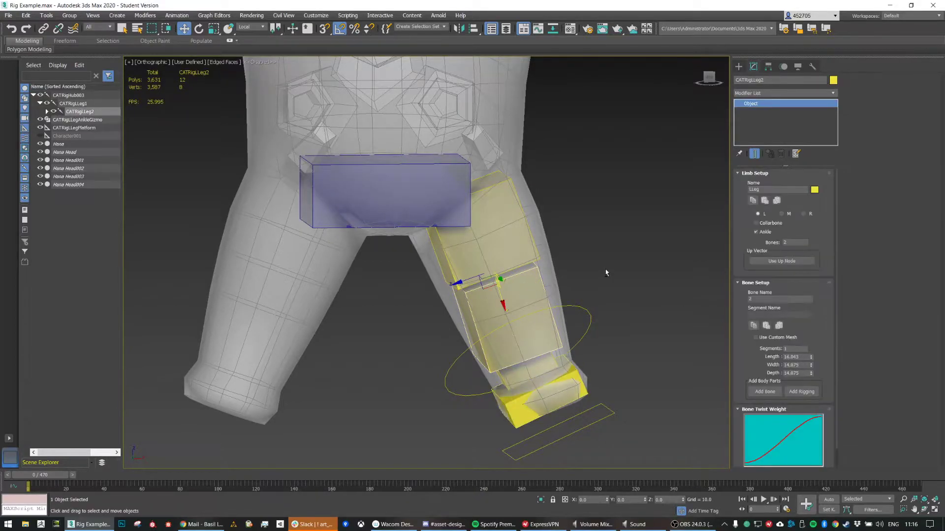
alt+middle_drag(543, 285, 549, 288)
click(506, 235)
click(517, 310)
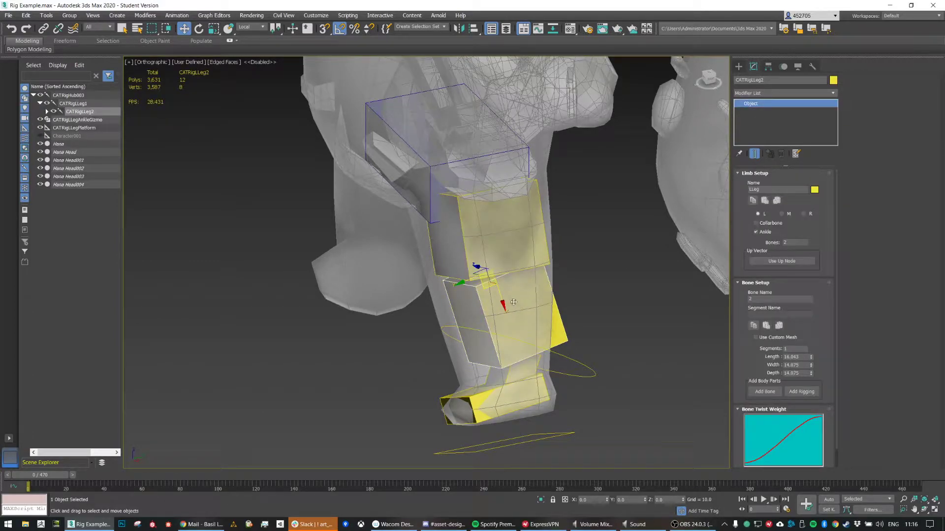
click(789, 265)
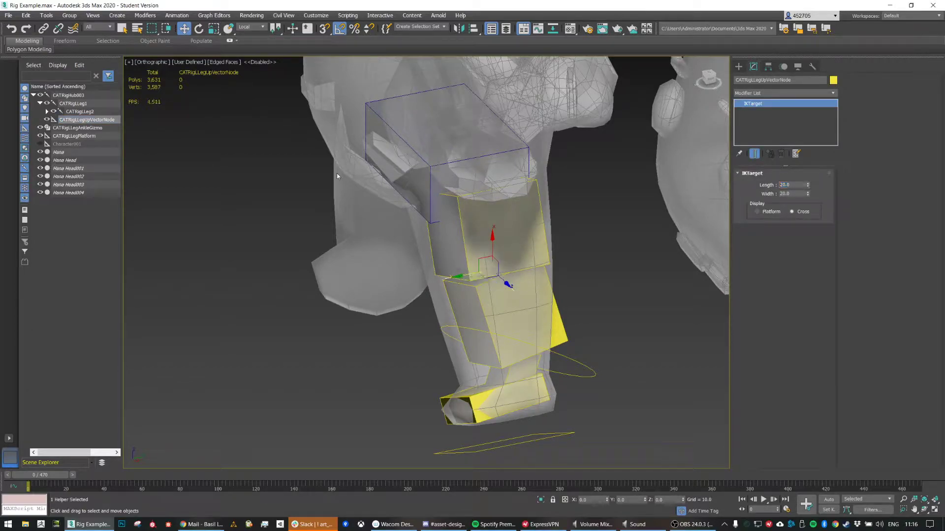
Step: Move the left leg's up-vector node well out in front of the knee and adjust its sideways alignment with the leg
drag(502, 280, 215, 327)
alt+middle_drag(217, 325, 451, 304)
drag(399, 301, 474, 309)
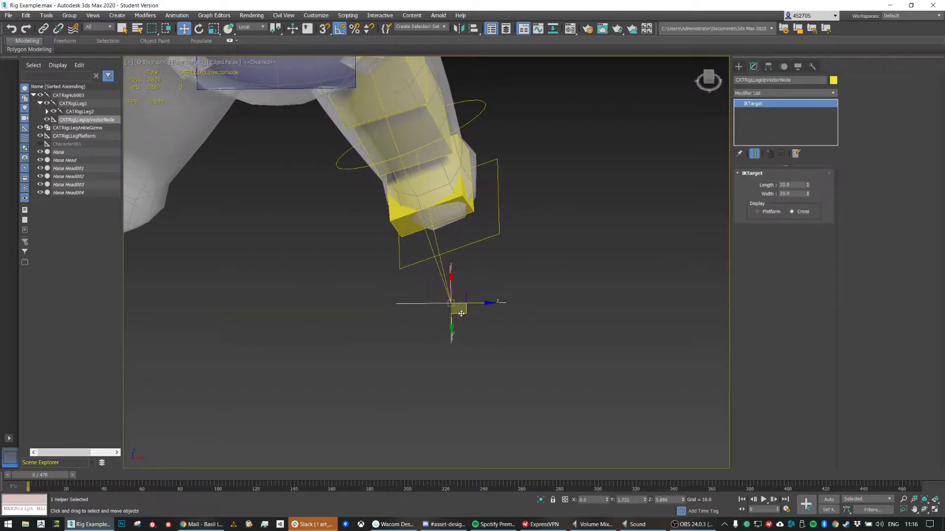
middle_drag(422, 291, 513, 284)
scroll(512, 314, down, 3)
Step: Add the opposite leg and a spine to the pelvis hub
click(512, 284)
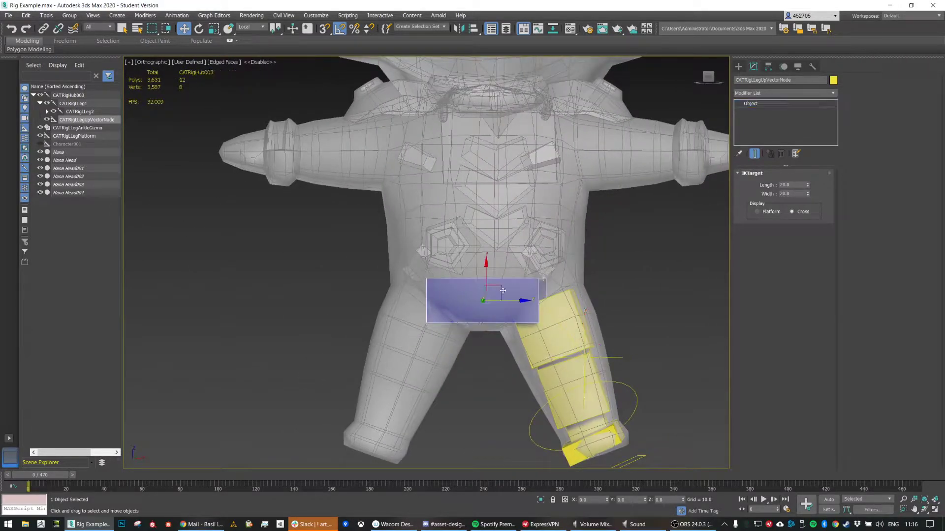
click(765, 251)
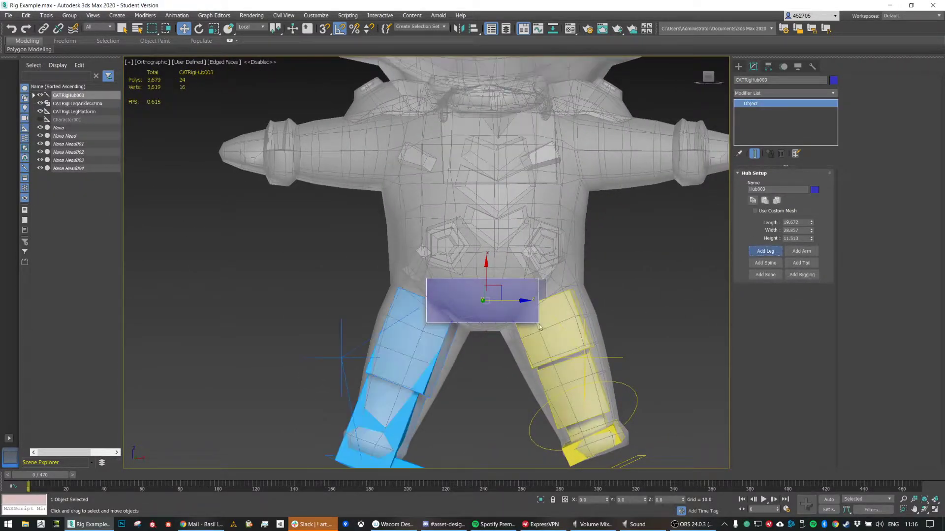
alt+middle_drag(605, 243, 610, 217)
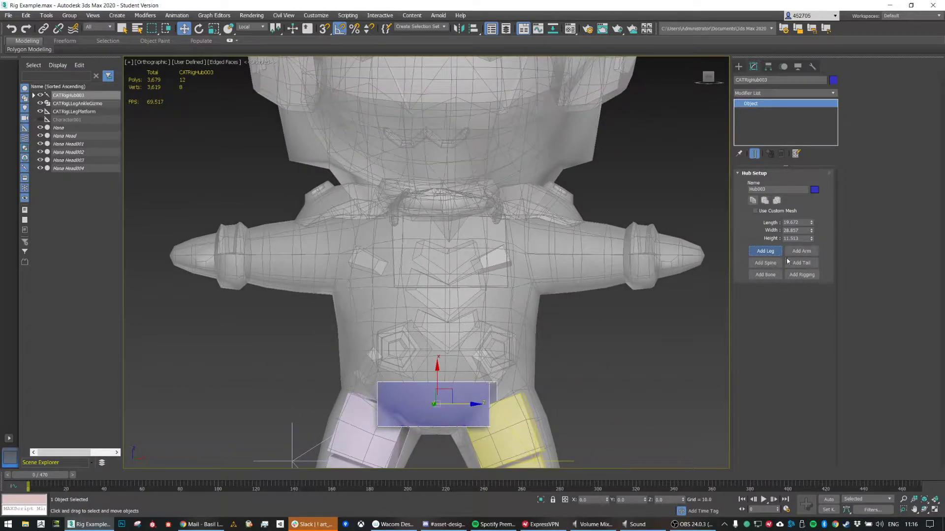
click(772, 264)
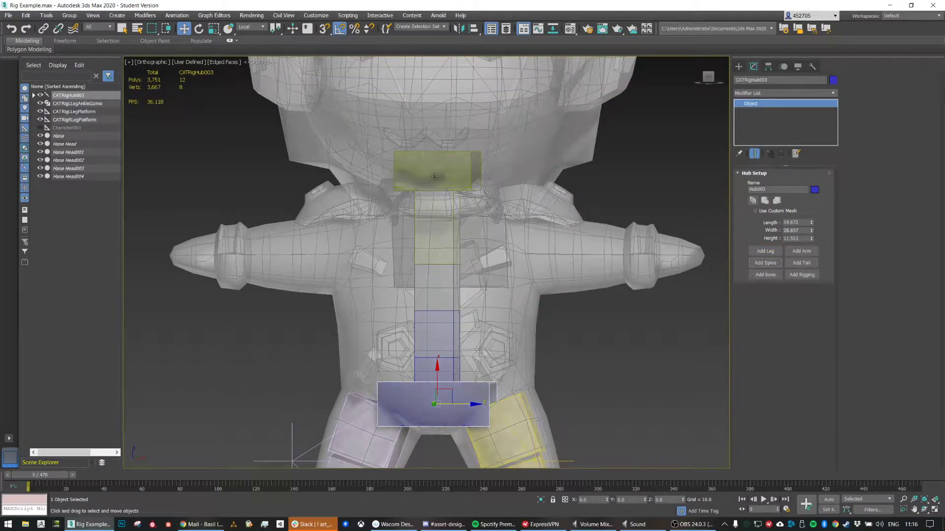
Step: Lower the hub at the end of the spine into the character's chest and rename it CATRigHChest
drag(437, 133, 444, 222)
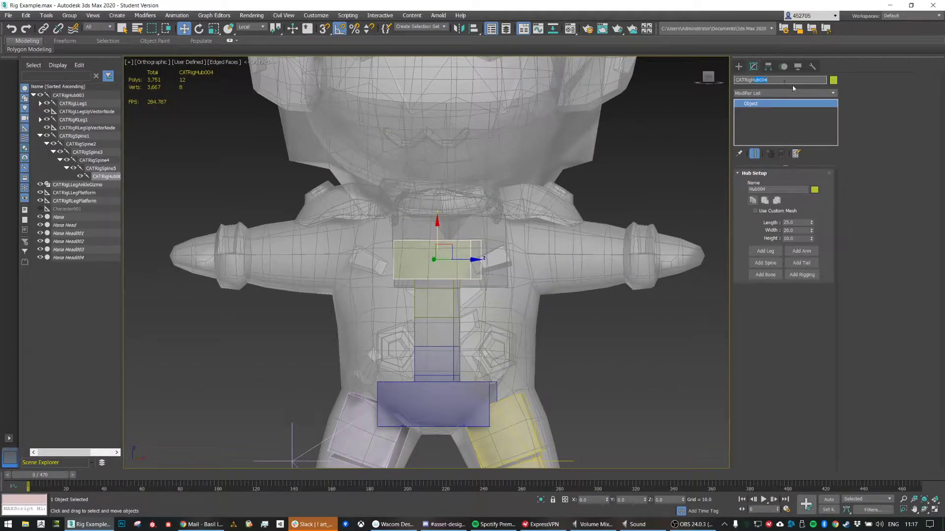
text(t)
key(Return)
Step: Rename the pelvis hub CATRigPelvis
click(458, 394)
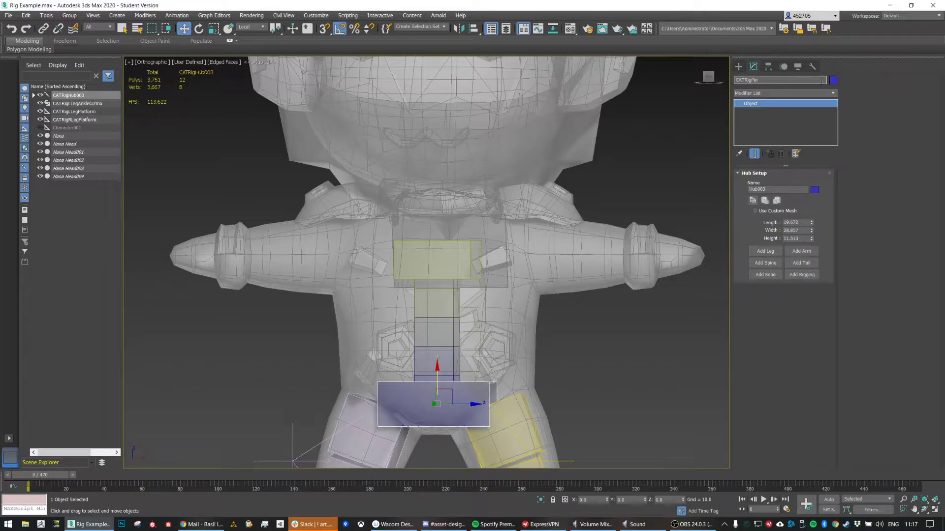
text(s)
key(Return)
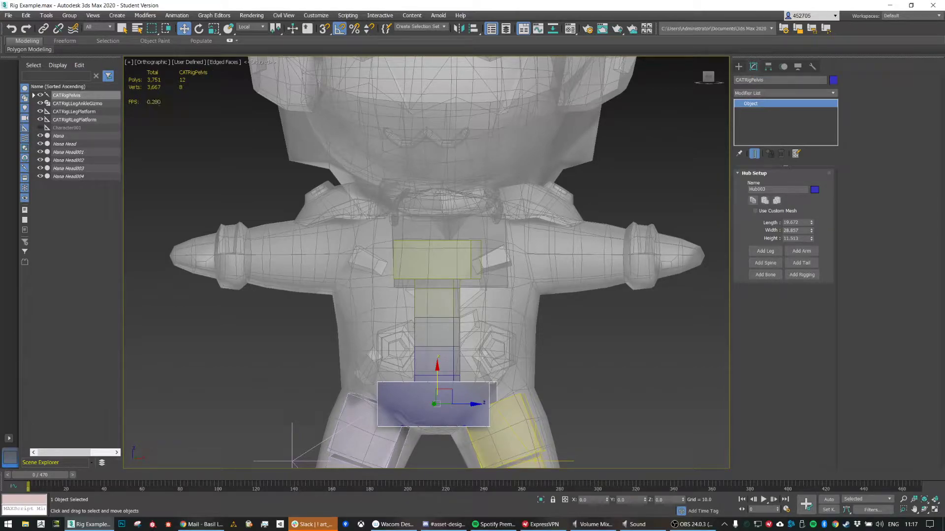
Step: Set the spine's number of bones to 3
click(448, 251)
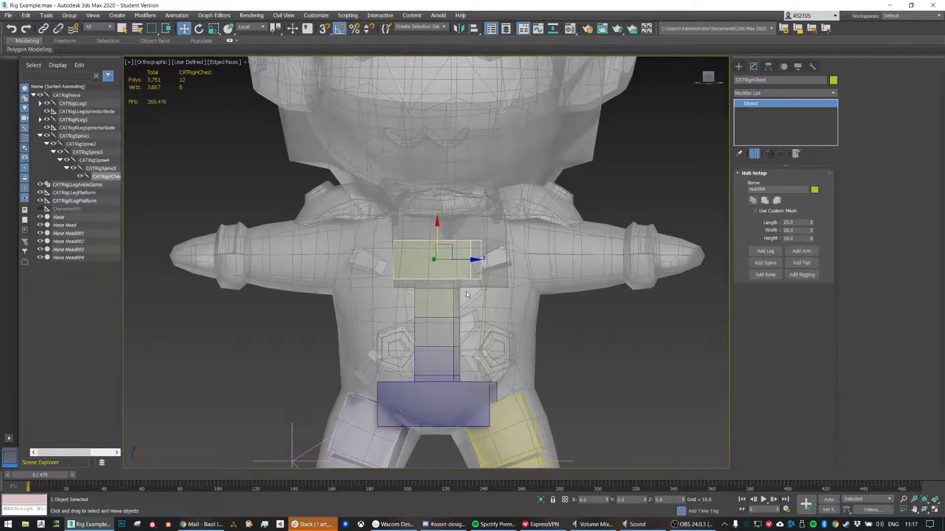
click(439, 307)
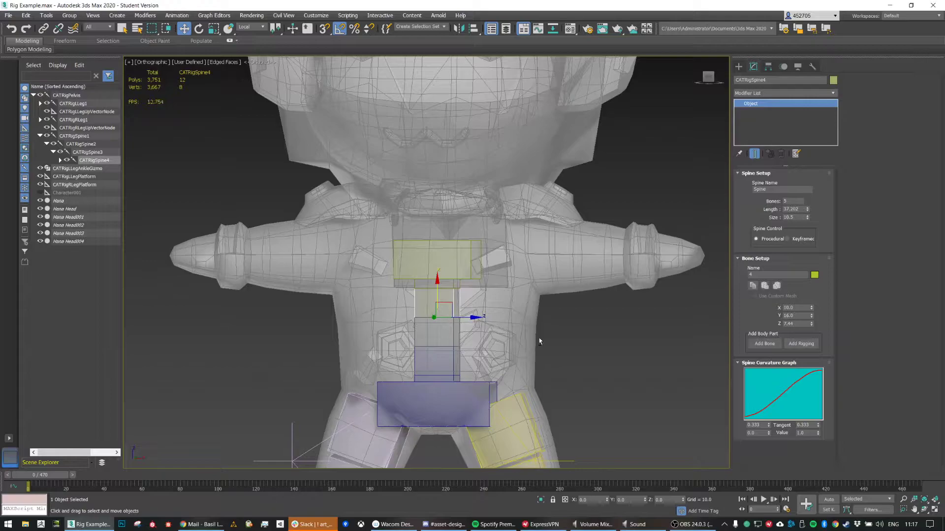
alt+middle_drag(538, 338, 480, 331)
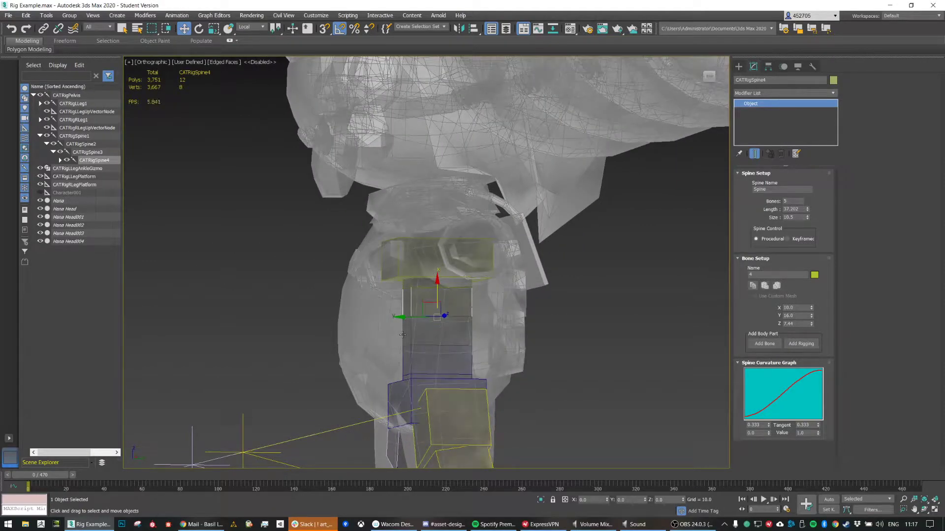
alt+middle_drag(410, 321, 473, 316)
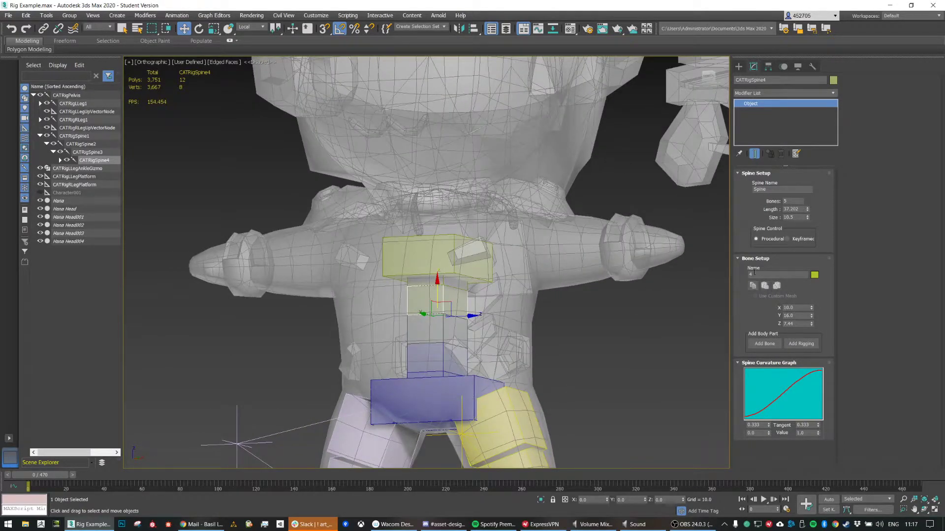
click(754, 274)
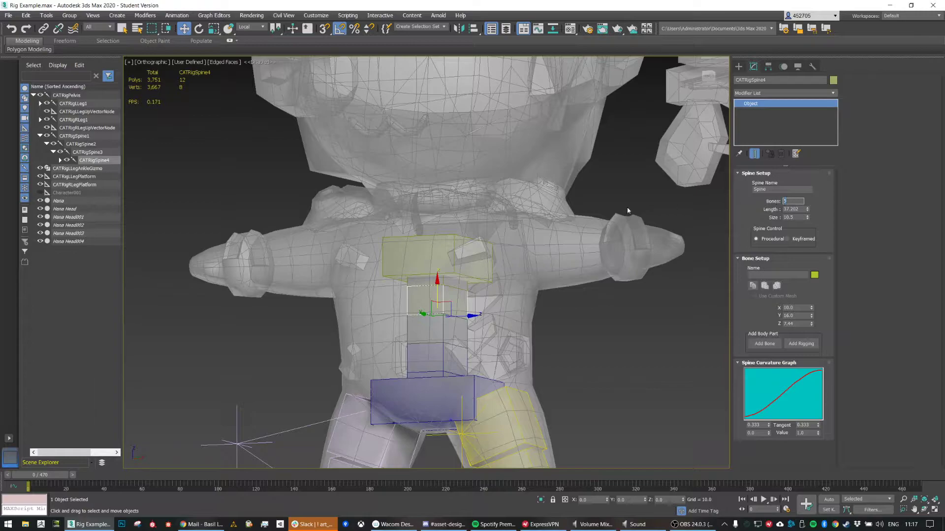
key(Return)
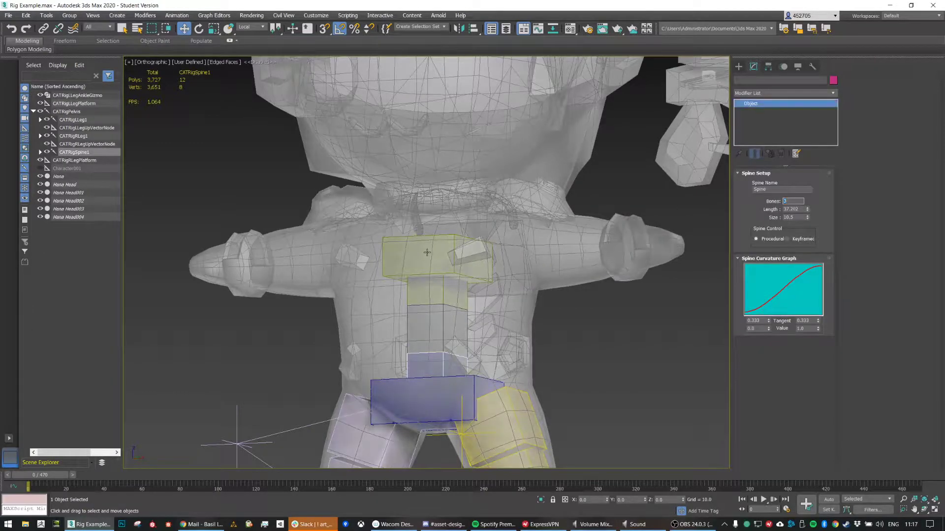
Step: Scale the chest hub sideways until it spans most of the torso's width between the arms
alt+middle_drag(522, 256, 488, 262)
key(r)
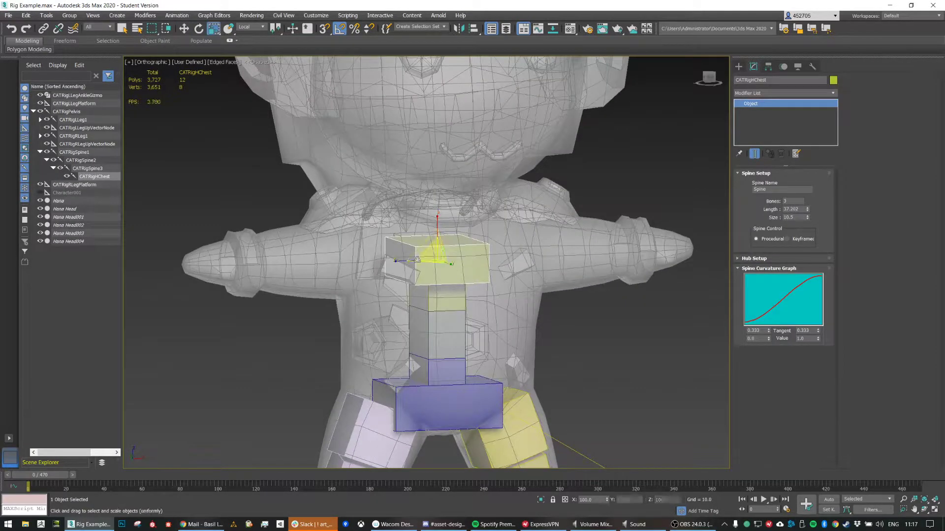
drag(455, 263, 377, 264)
alt+middle_drag(389, 264, 371, 276)
drag(388, 261, 367, 259)
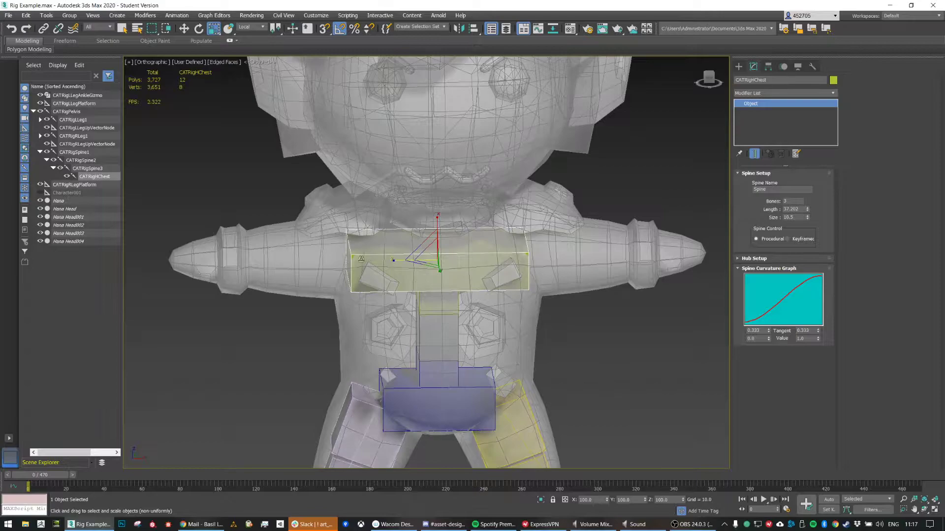
alt+middle_drag(531, 262, 523, 253)
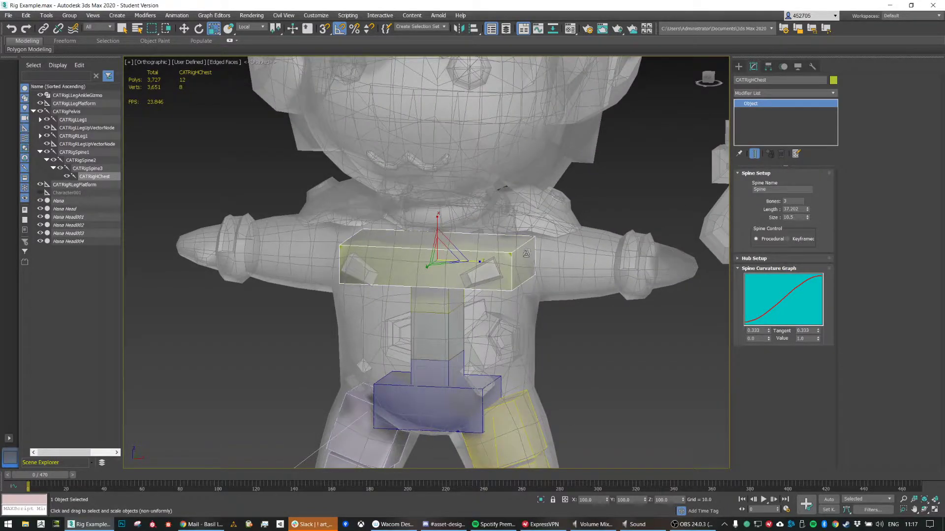
drag(478, 262, 472, 261)
alt+middle_drag(509, 271, 513, 269)
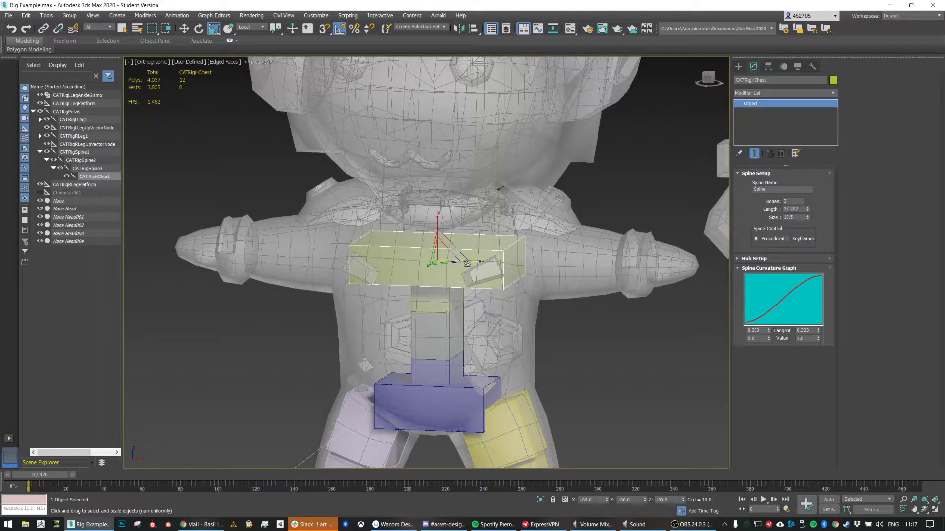
drag(478, 260, 473, 259)
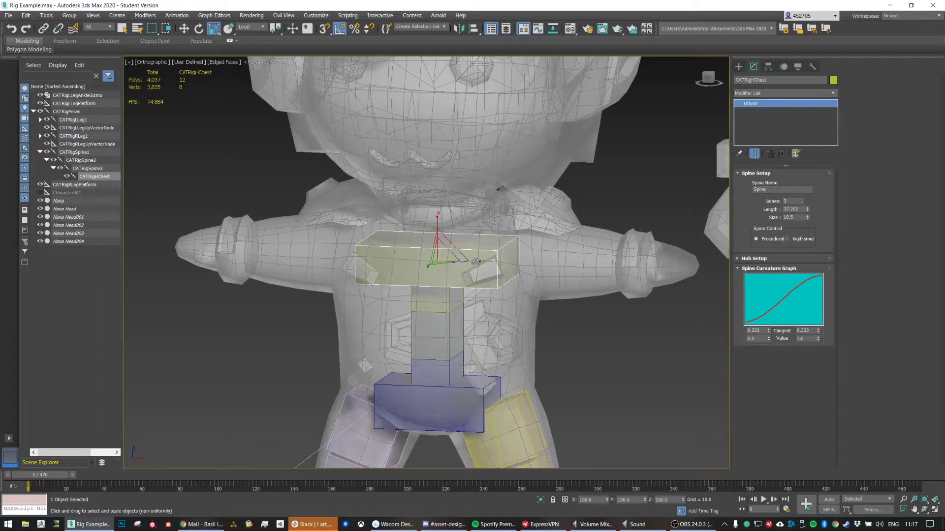
alt+middle_drag(474, 261, 504, 262)
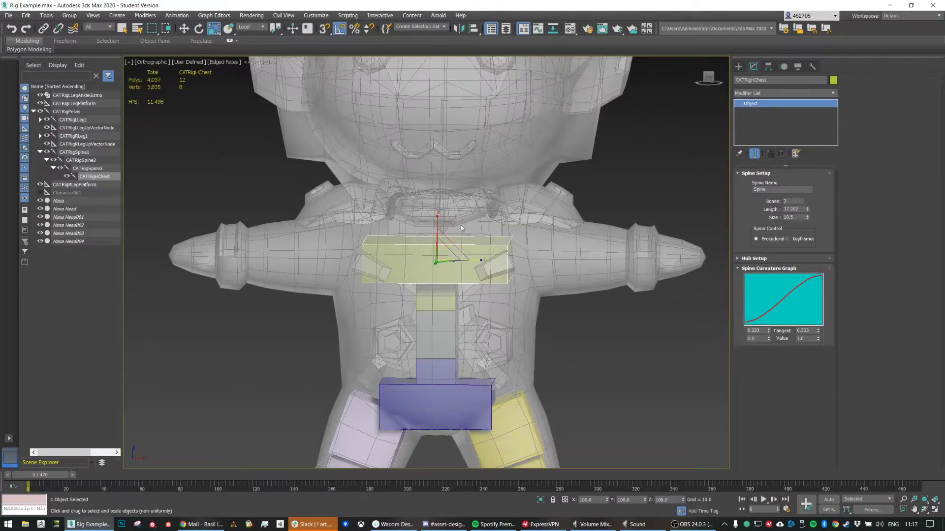
Step: Enlarge the chest hub's height to fill the upper torso and widen it slightly
drag(438, 222, 435, 186)
mouse_move(435, 187)
alt+middle_down()
mouse_move(434, 199)
mouse_move(391, 191)
mouse_move(482, 194)
mouse_move(442, 195)
alt+middle_up()
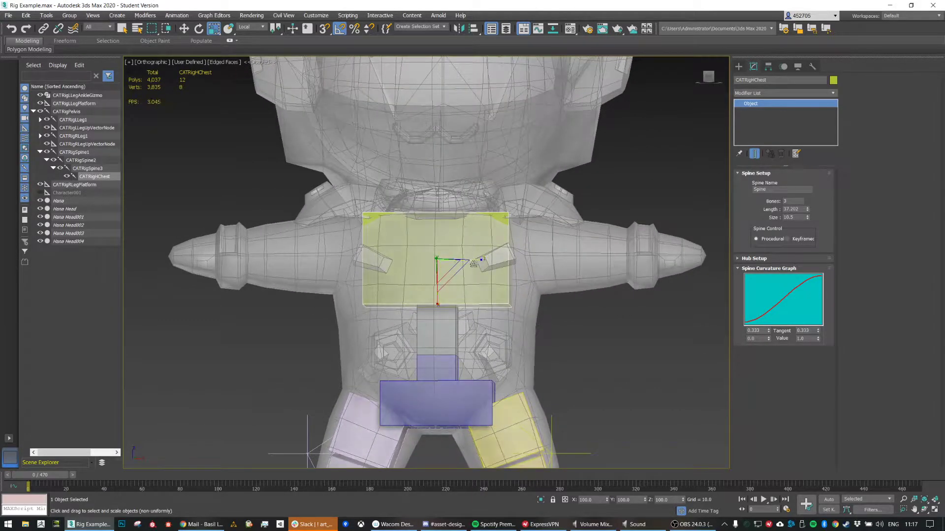
drag(471, 259, 471, 254)
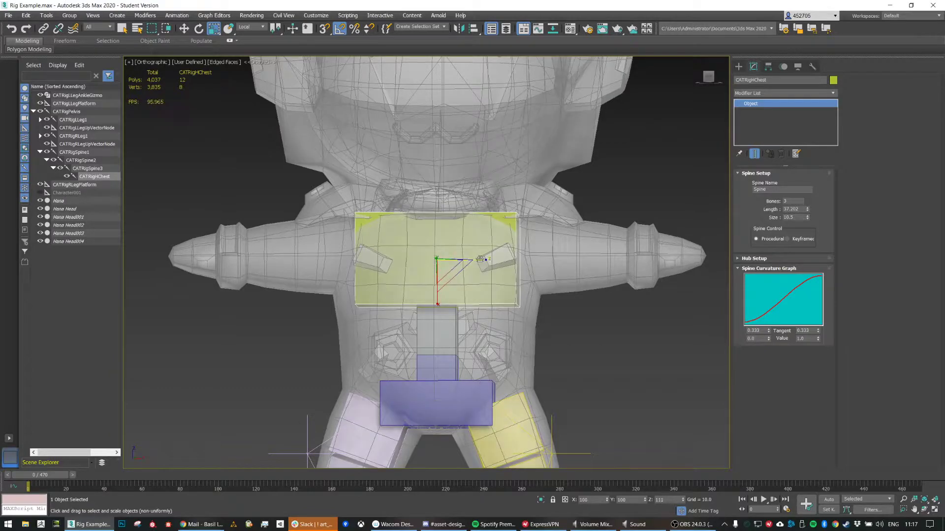
Step: Scale the middle spine bone below the chest hub to about 38 wide and 35 deep
click(446, 314)
alt+middle_drag(446, 314, 460, 369)
drag(460, 369, 477, 343)
alt+middle_drag(477, 343, 465, 369)
Step: Scale the lowest spine bone, just above the pelvis, to about 36 wide and 22 deep
click(465, 370)
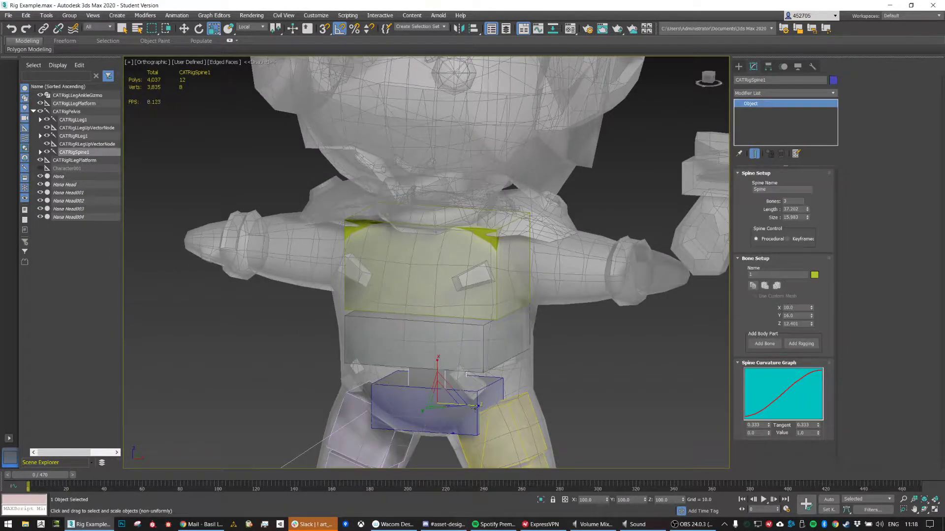
drag(476, 408, 486, 409)
drag(547, 416, 540, 414)
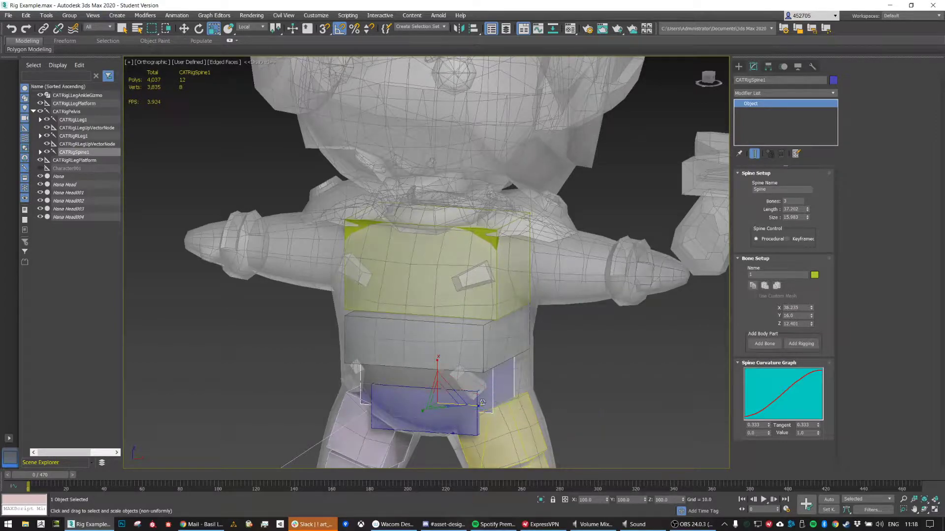
drag(421, 412, 406, 419)
Step: Nudge the middle spine bone along the torso's depth and increase its depth to about 37.8
alt+middle_drag(404, 381, 515, 318)
click(485, 333)
key(w)
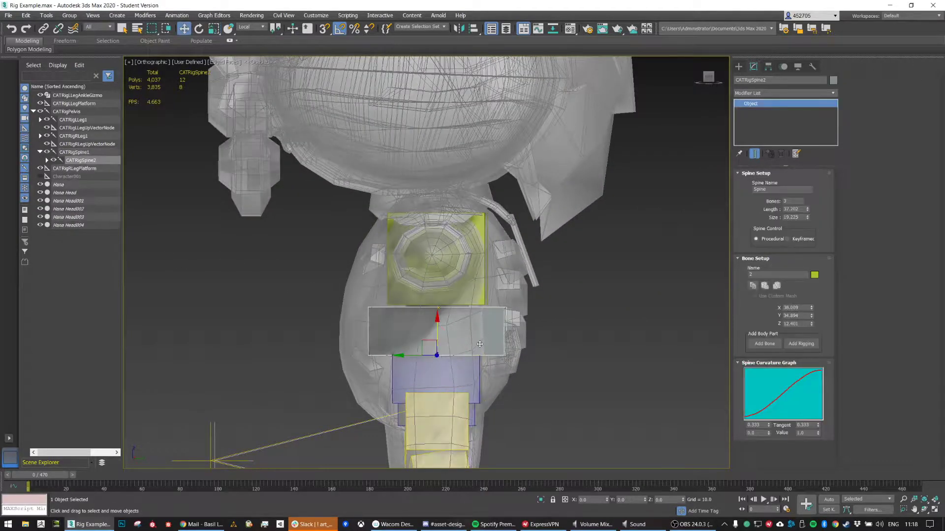
drag(403, 357, 402, 358)
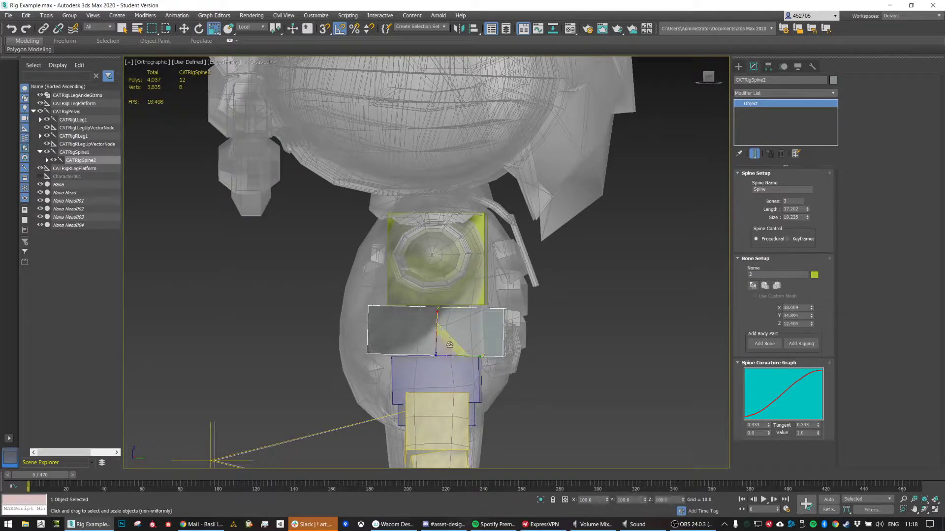
alt+middle_drag(401, 358, 473, 357)
key(r)
drag(473, 358, 480, 358)
alt+middle_drag(480, 357, 447, 339)
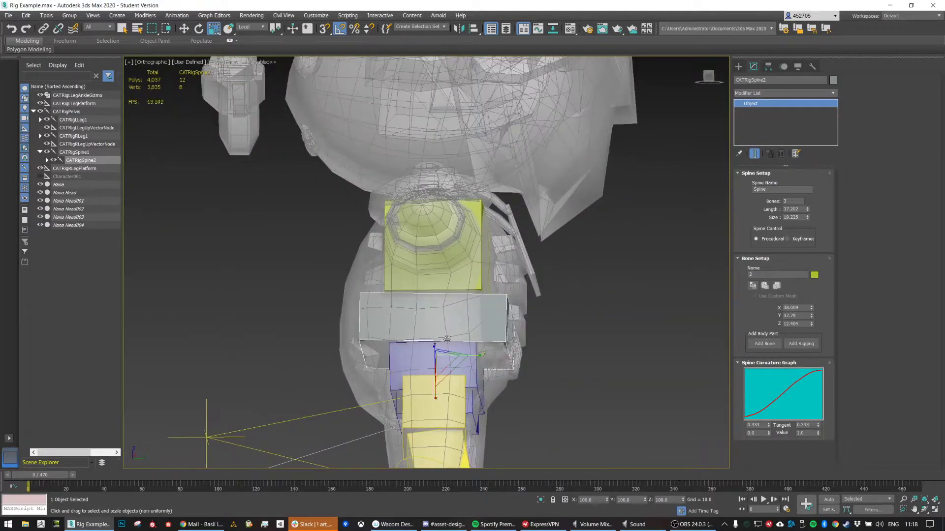
Step: Increase the lowest spine bone's depth to about 25.6 to fill the lower torso
click(477, 366)
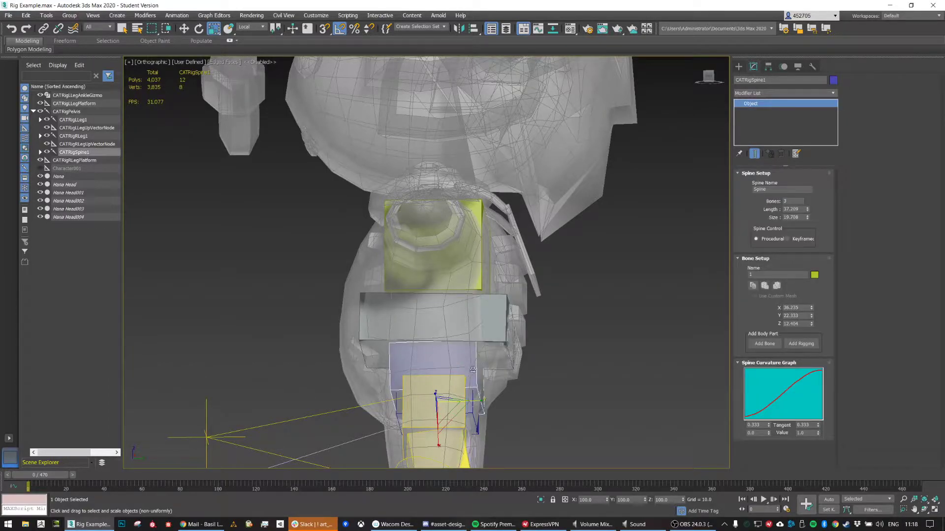
drag(477, 398, 484, 366)
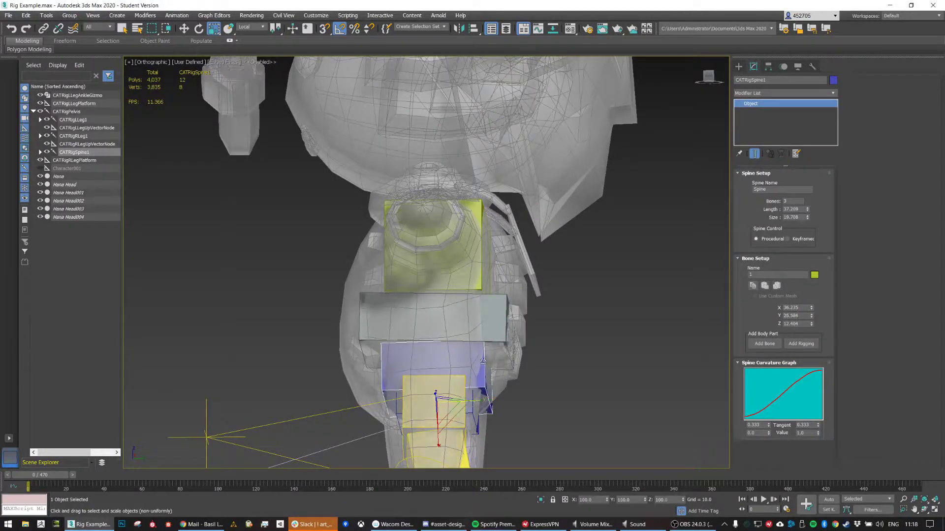
alt+middle_drag(448, 318, 479, 315)
Step: Add a left arm to the chest hub
alt+middle_drag(452, 251, 468, 267)
click(479, 242)
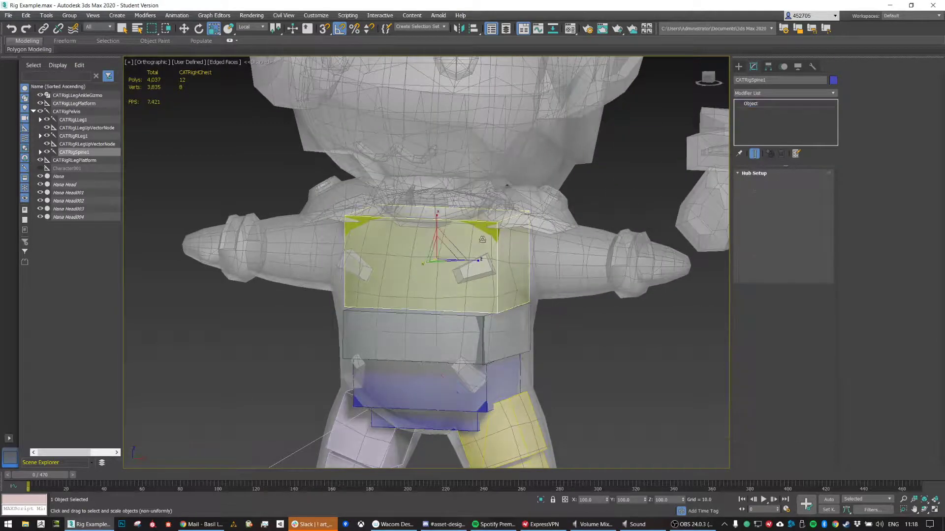
click(795, 248)
middle_drag(612, 426, 542, 381)
click(462, 214)
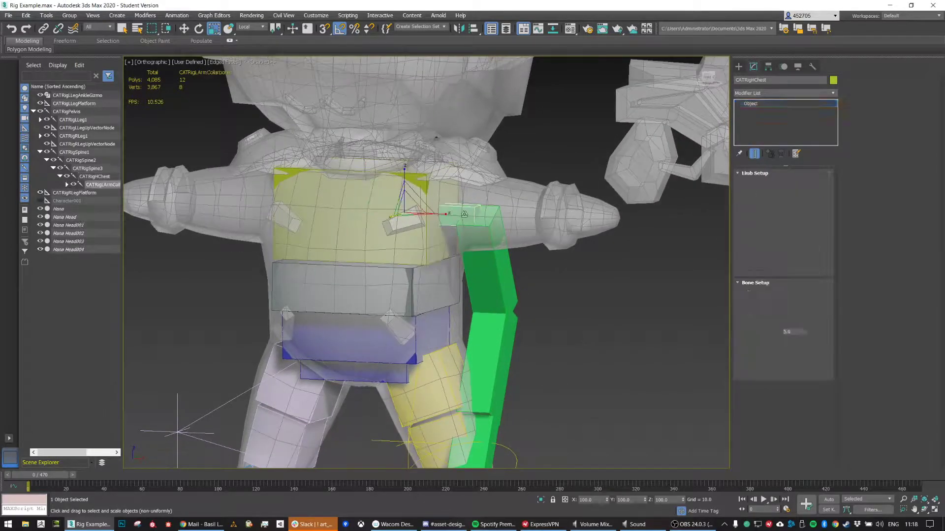
Step: Select the left arm's palm for moving and set the reference coordinate system to View
middle_drag(475, 450, 459, 340)
click(459, 340)
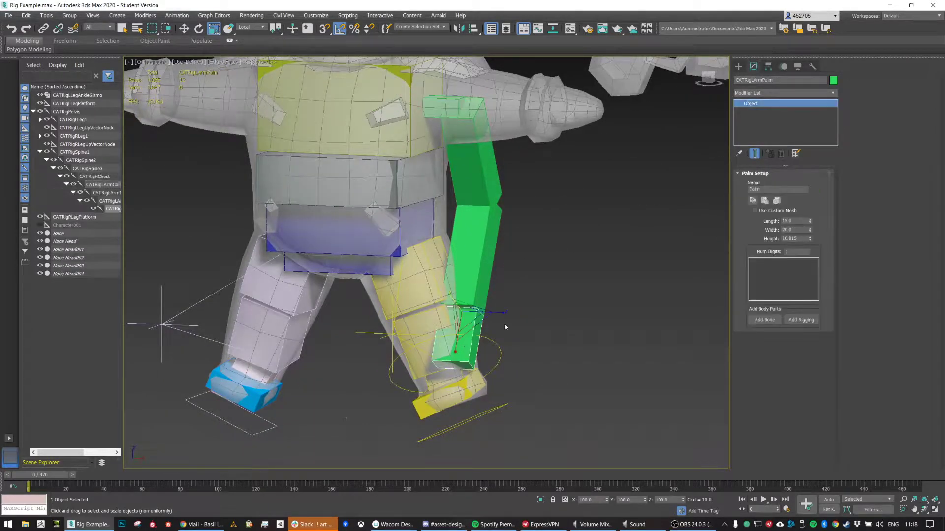
key(e)
key(w)
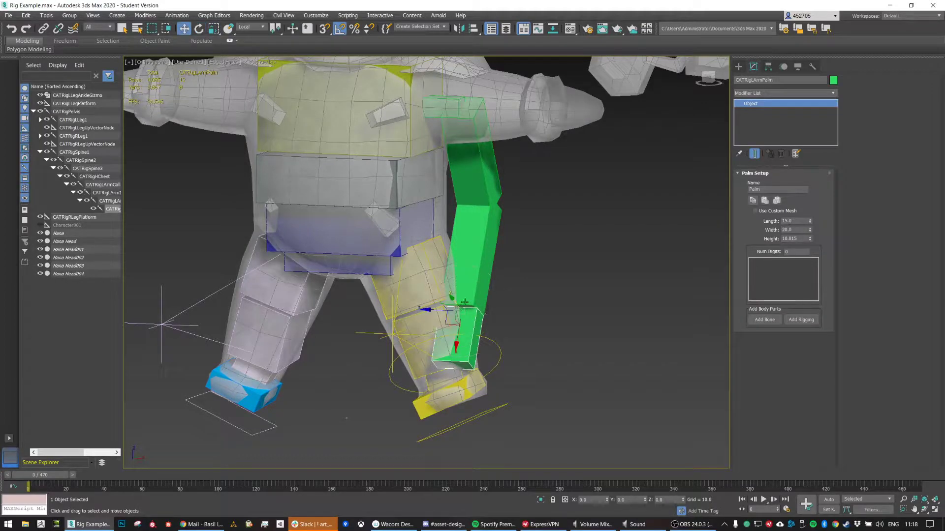
click(253, 29)
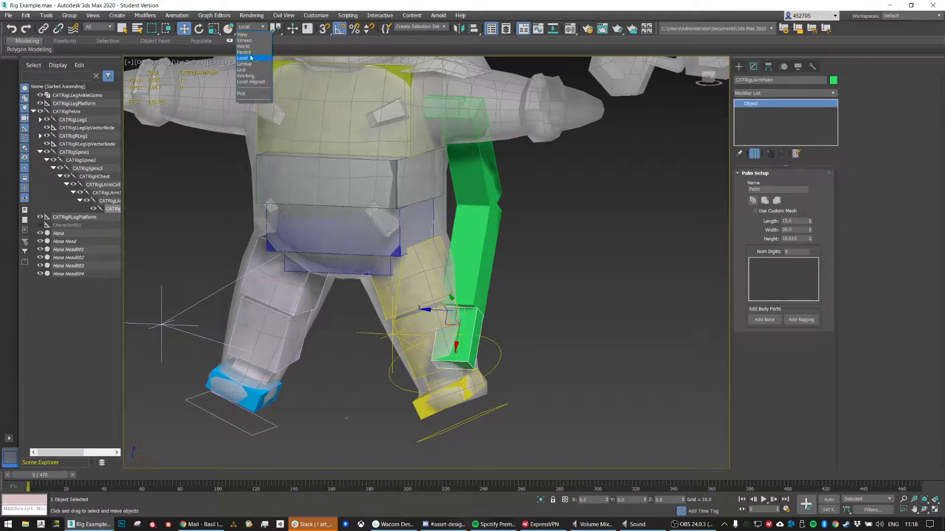
click(249, 35)
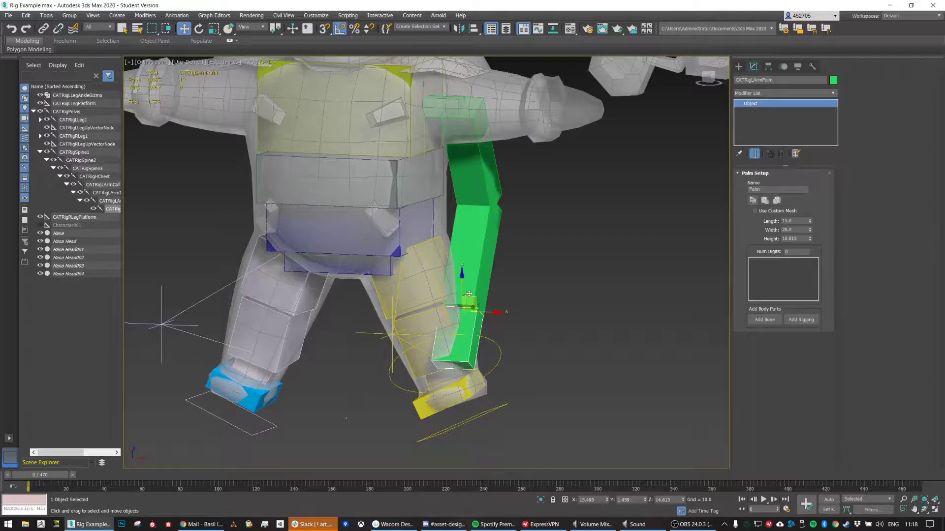
drag(461, 276, 507, 123)
key(ctrl+z)
key(ctrl+z)
Step: Move the left palm to the character's hand and orient it along the outstretched arm
drag(474, 296, 573, 89)
alt+middle_drag(612, 140, 575, 151)
drag(580, 133, 610, 145)
key(e)
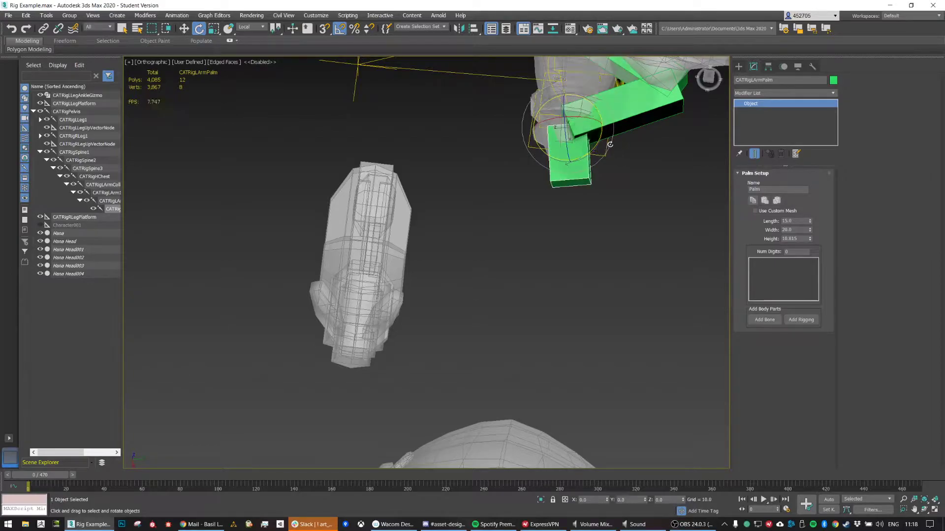
scroll(610, 144, up, 5)
alt+middle_drag(592, 149, 632, 150)
key(w)
alt+middle_drag(424, 192, 429, 214)
Step: Refine the left palm's rotation to follow the hand mesh and shorten its length to about 6.87
key(r)
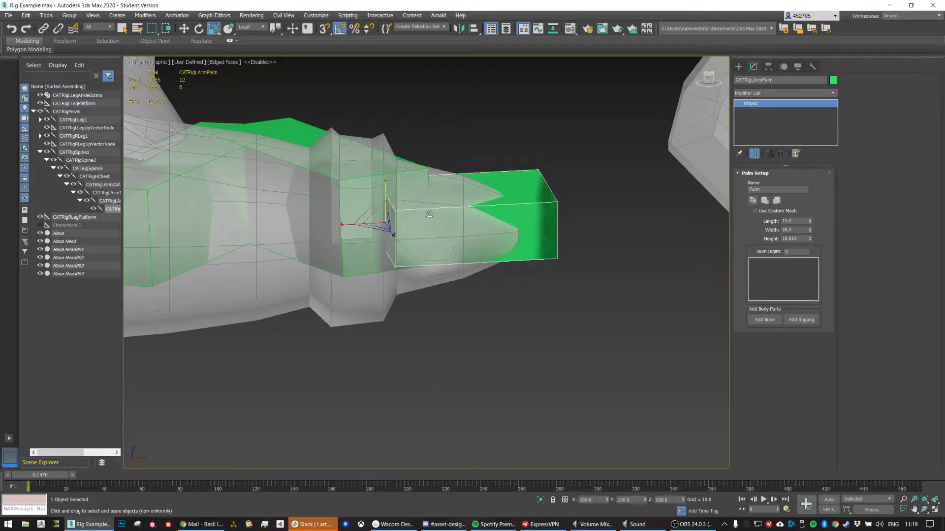
key(e)
drag(375, 233, 405, 219)
key(r)
alt+middle_drag(405, 219, 485, 248)
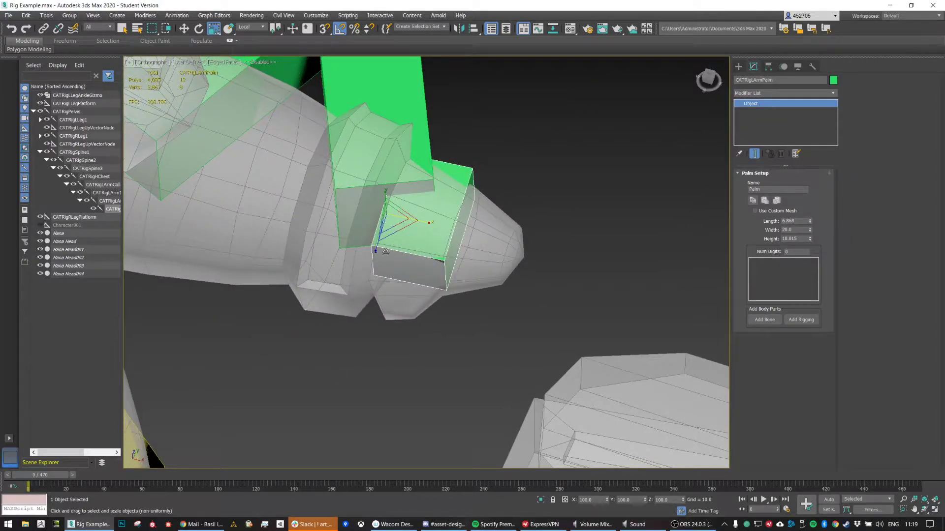
Step: Shift the left palm inside the hand mesh and scale it to about 18.5 wide and 16 high
drag(377, 246, 390, 239)
key(w)
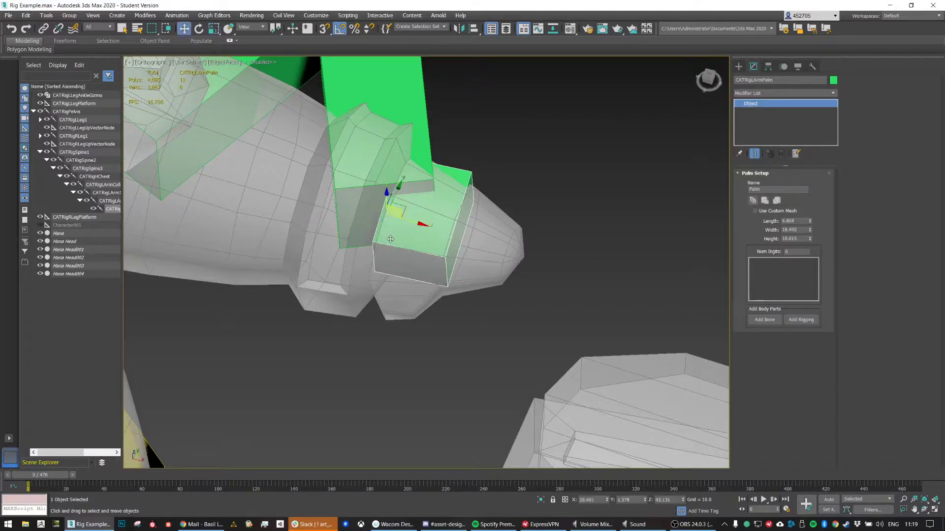
drag(400, 190, 395, 201)
alt+middle_drag(469, 266, 487, 222)
key(e)
key(r)
drag(382, 278, 558, 290)
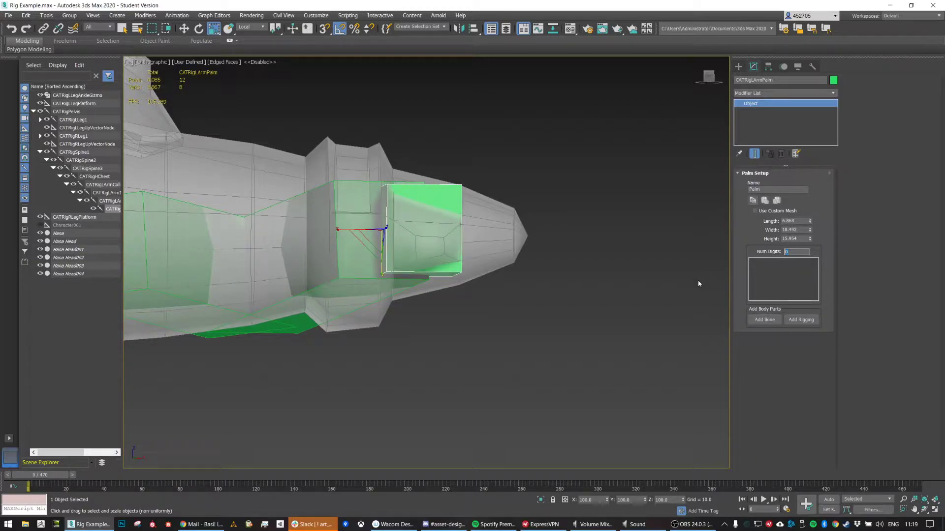
Step: Set the left palm's number of digits to 2
text(2)
key(Return)
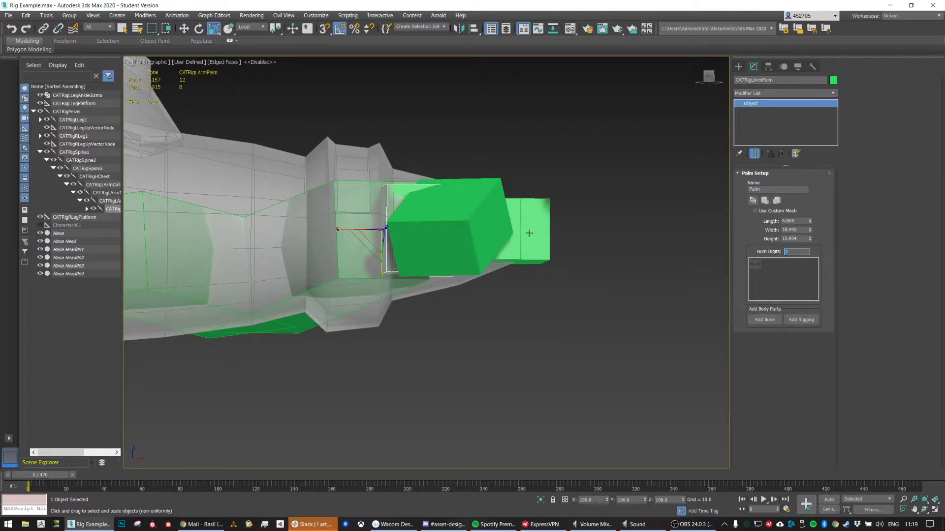
alt+middle_drag(607, 215, 589, 252)
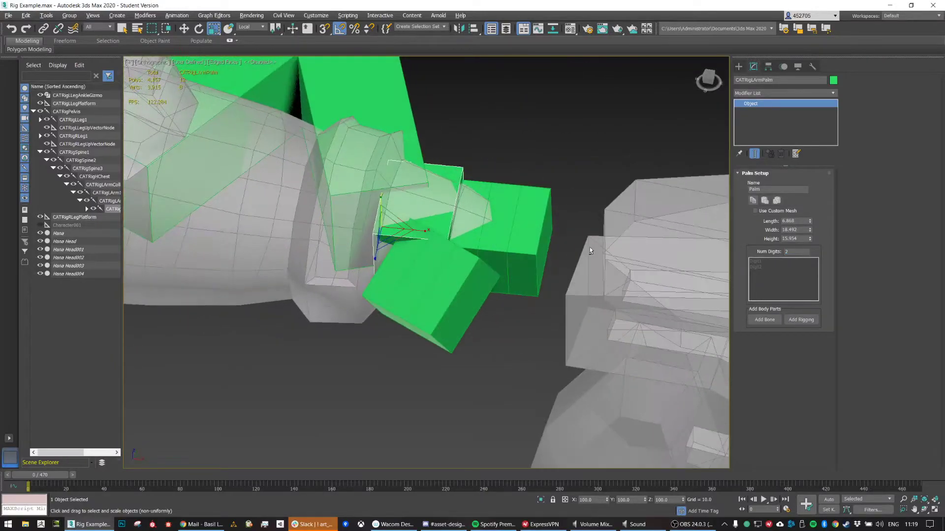
Step: Reduce both digits of the left hand to 1 bone each
click(501, 216)
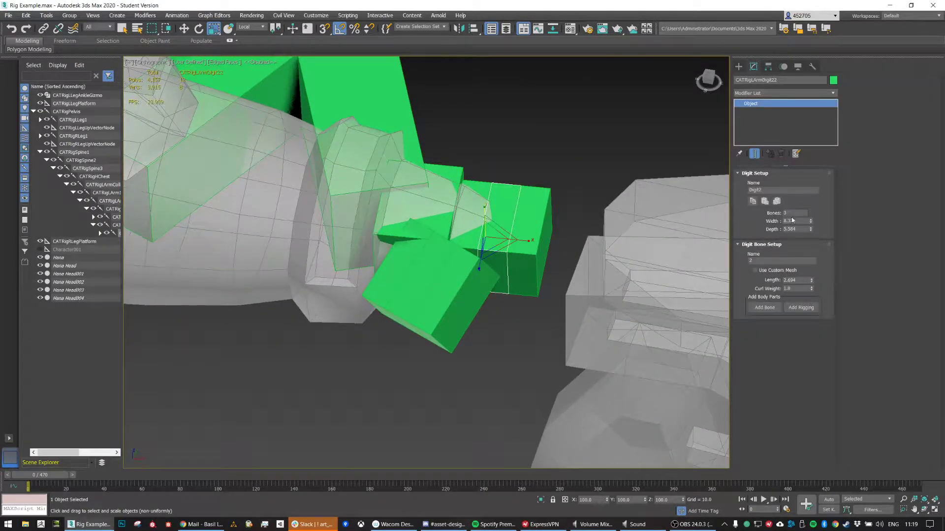
drag(791, 213, 767, 215)
key(Return)
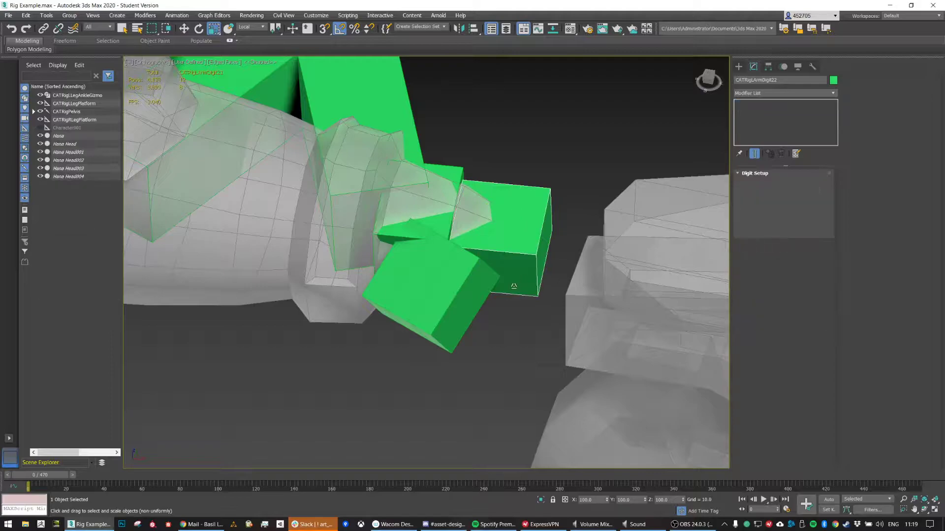
click(475, 294)
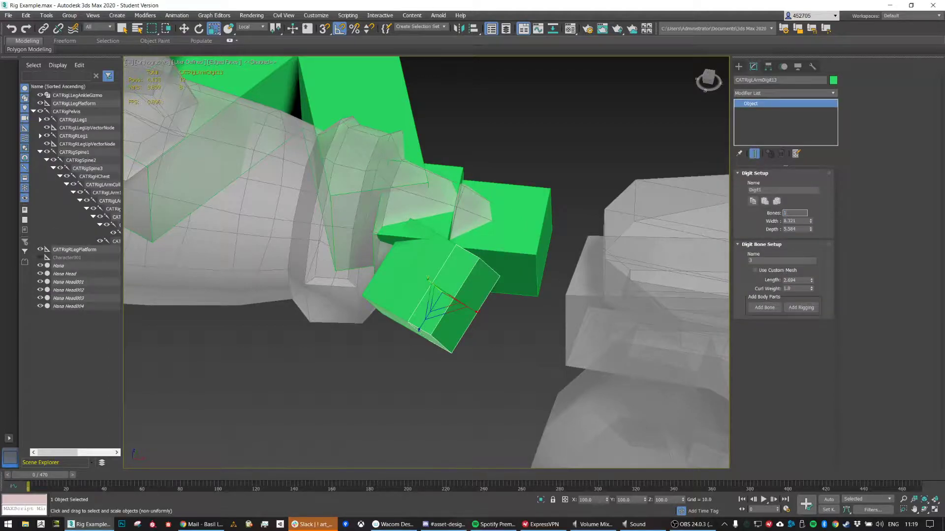
key(Return)
Step: Shorten the finger digit extending from the end of the left palm to suit the mesh fingers
click(510, 231)
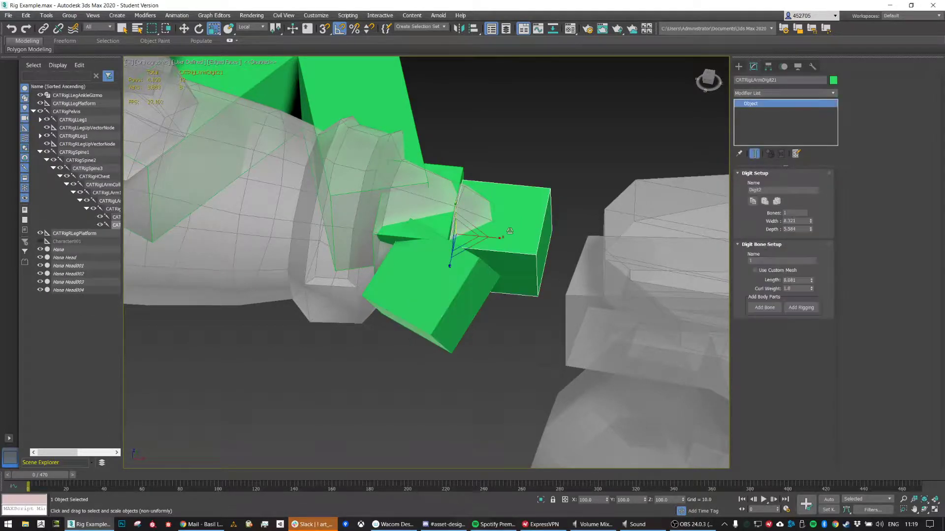
drag(499, 239, 490, 237)
alt+middle_drag(489, 237, 445, 264)
drag(424, 228, 392, 233)
Step: Narrow the thumb digit of the left hand to a width of about 2.2
click(392, 233)
alt+middle_drag(393, 233, 448, 199)
drag(448, 199, 430, 192)
alt+middle_drag(426, 190, 381, 231)
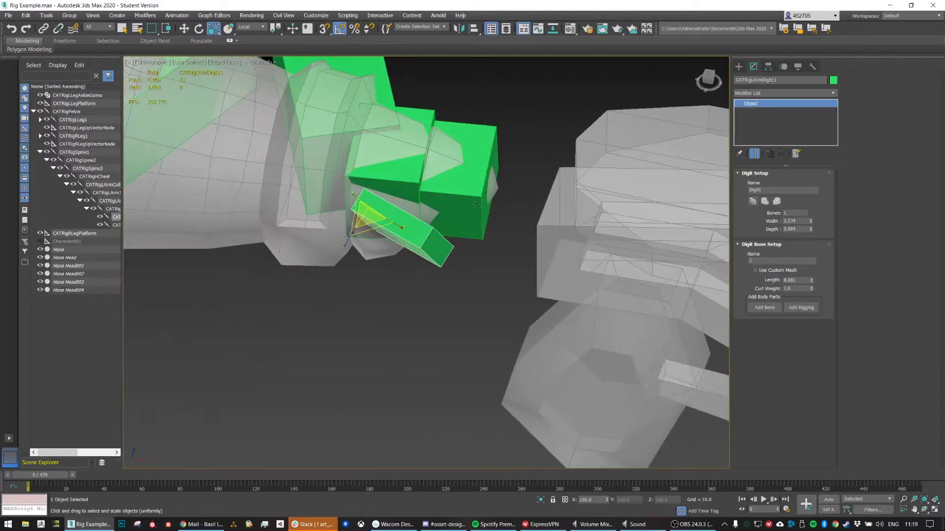
Step: Rotate the thumb digit about 45 degrees toward the mesh thumb and shorten it to about 4.24
key(e)
drag(378, 237, 375, 207)
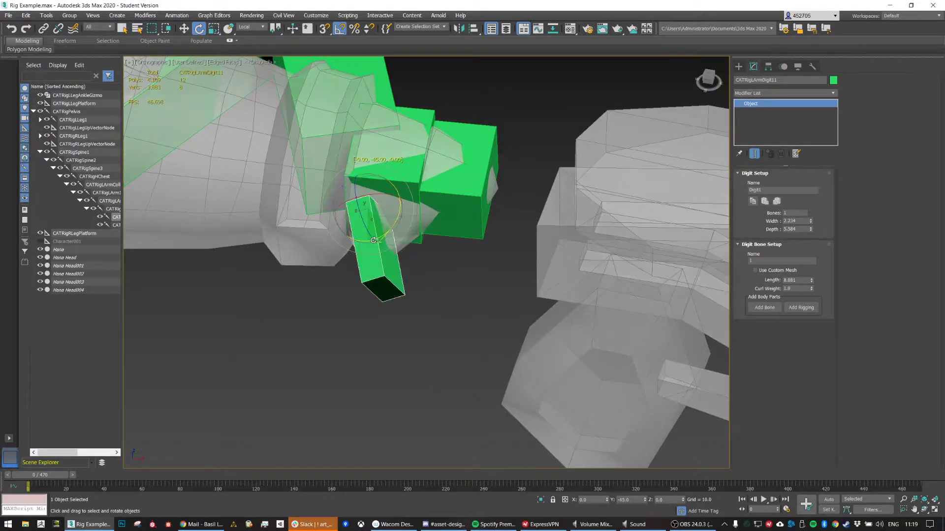
key(r)
drag(381, 241, 380, 266)
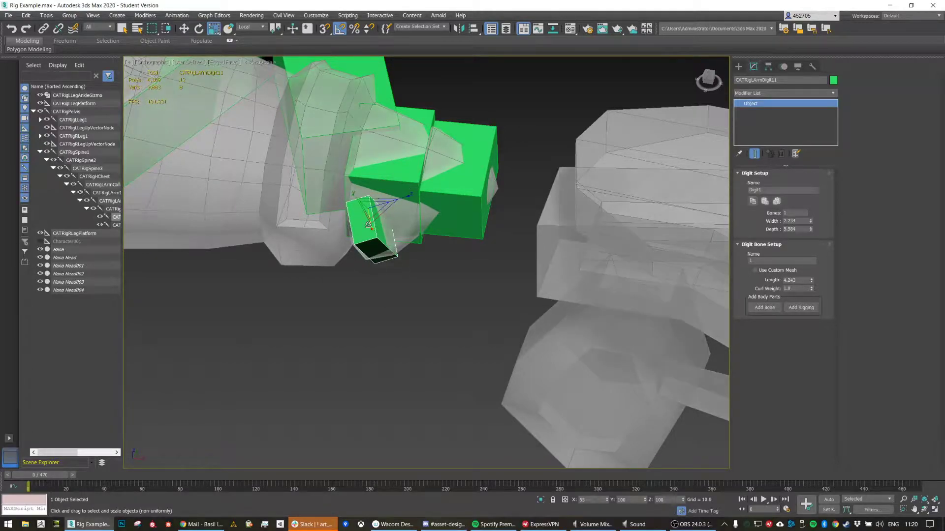
Step: Switch the viewport shading to the Standard preset
click(195, 63)
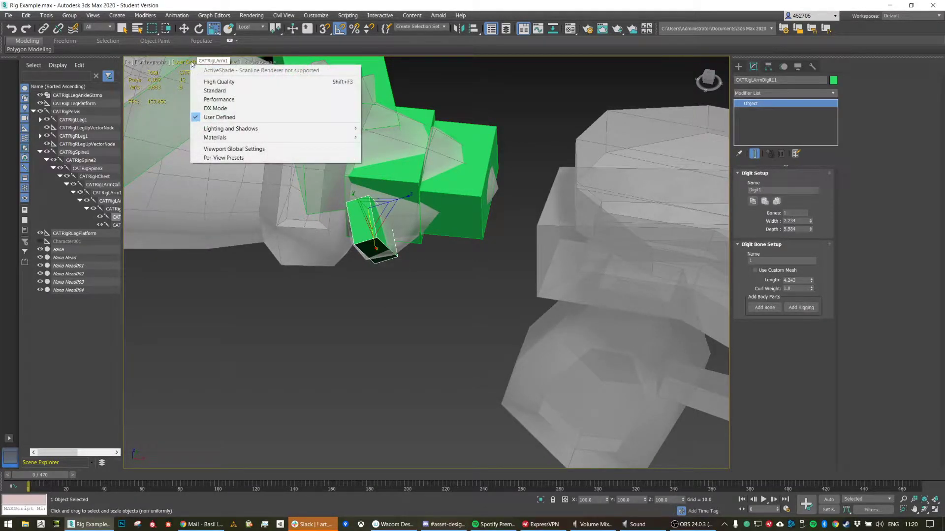
click(214, 91)
alt+middle_drag(401, 216, 409, 218)
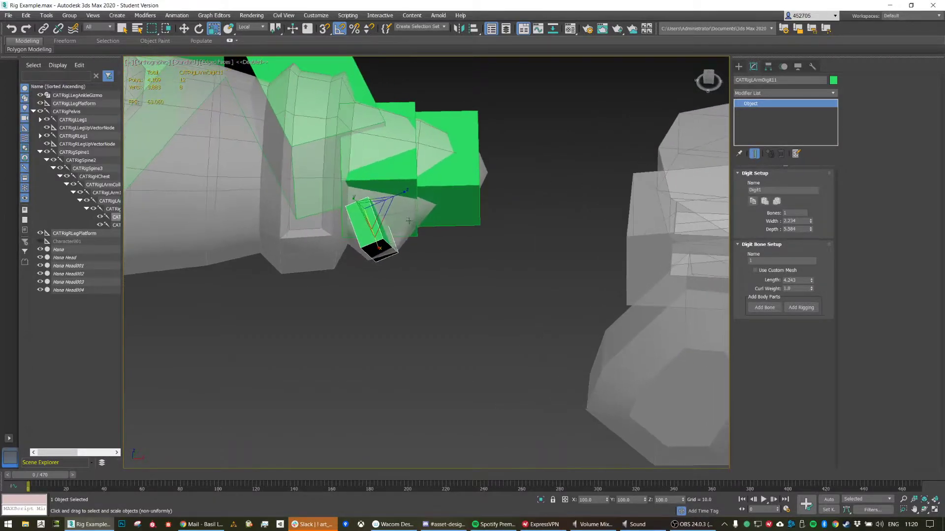
Step: Rotate the thumb digit about 10 degrees further and rescale it to fill the mesh thumb
key(e)
drag(395, 223, 388, 224)
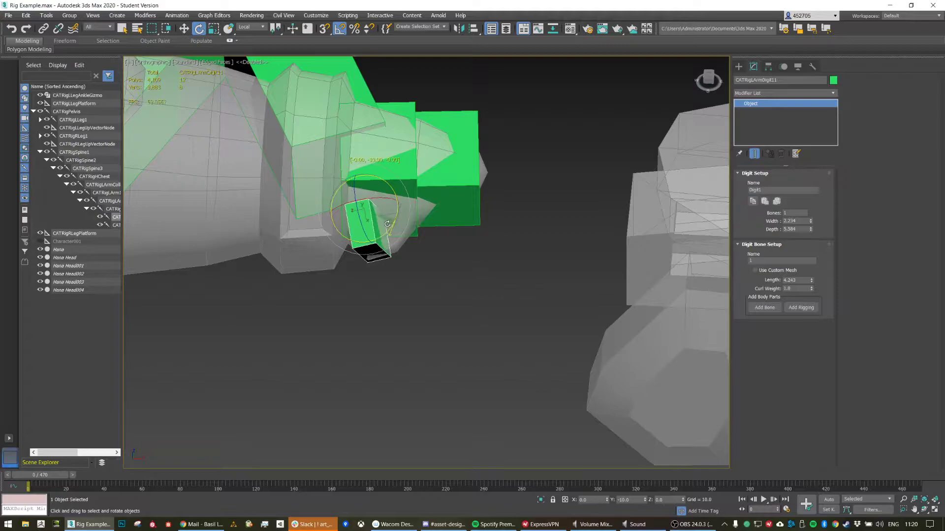
key(r)
drag(350, 198, 436, 204)
Step: Move the left forearm bone's elbow joint into the arm mesh so the arm straightens
key(w)
alt+middle_drag(436, 204, 458, 215)
click(361, 127)
alt+middle_drag(361, 127, 639, 109)
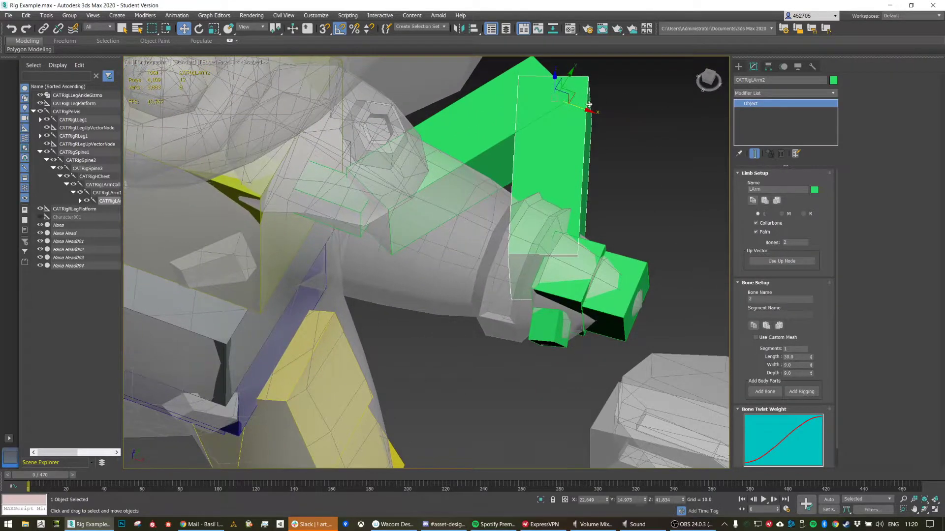
drag(581, 96, 418, 216)
Step: Move the left upper arm bone so it starts at the mesh shoulder and lines up with the forearm
alt+middle_drag(418, 216, 450, 192)
click(364, 235)
alt+middle_drag(364, 234, 461, 162)
drag(363, 251, 316, 237)
alt+middle_drag(362, 221, 330, 213)
Step: Move the left collarbone further into the chest and nudge the upper arm's shoulder joint into place
click(291, 248)
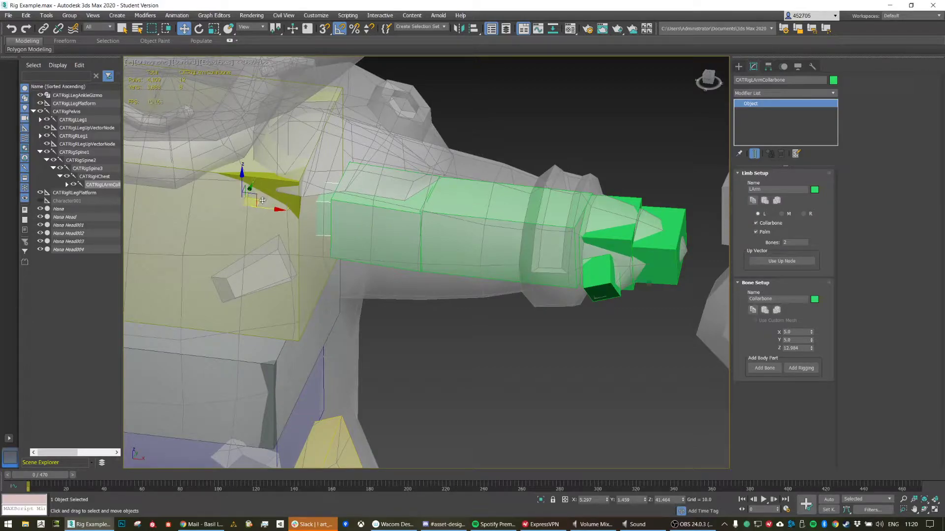
drag(261, 200, 219, 225)
click(344, 210)
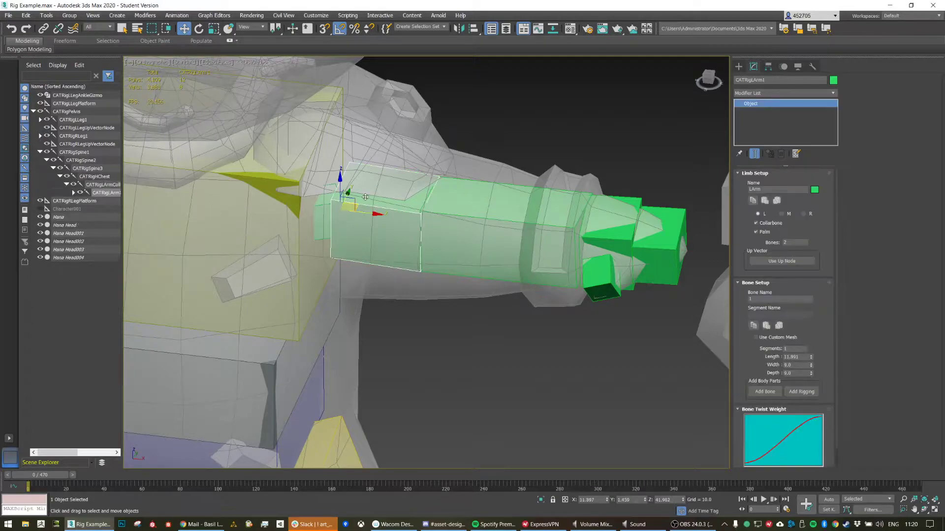
alt+middle_drag(343, 209, 355, 212)
drag(362, 199, 353, 207)
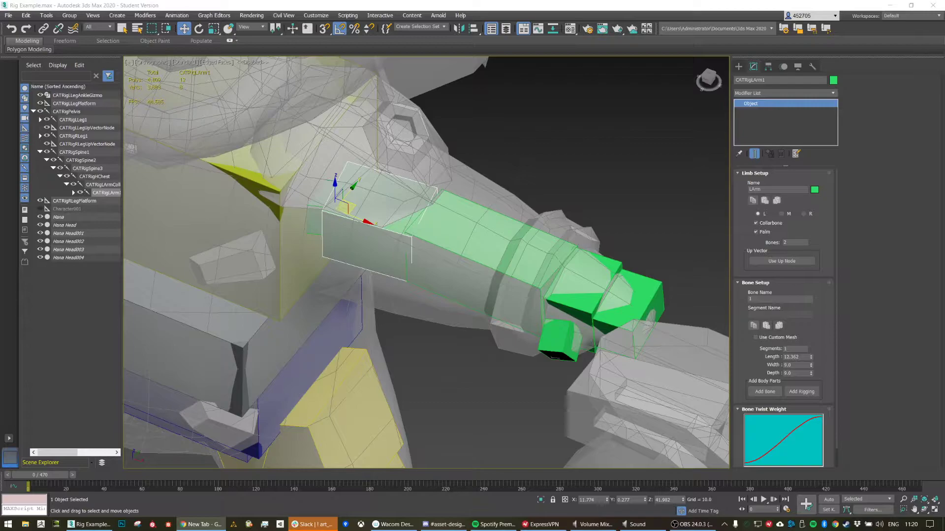
Step: Switch to Chrome and look up "anatomy skeleton" references on Google
click(202, 525)
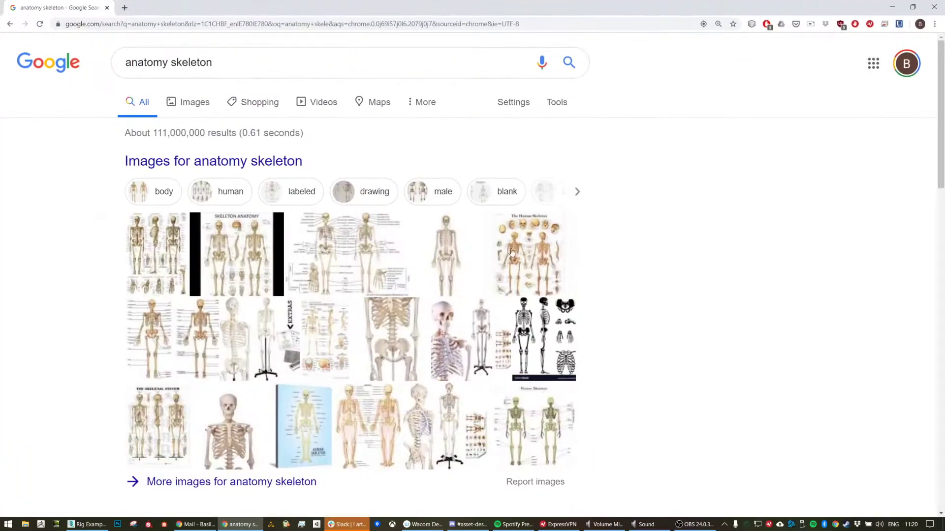
Step: Open a full-body human skeleton image from the Google results as reference, and return to 3ds Max
click(394, 245)
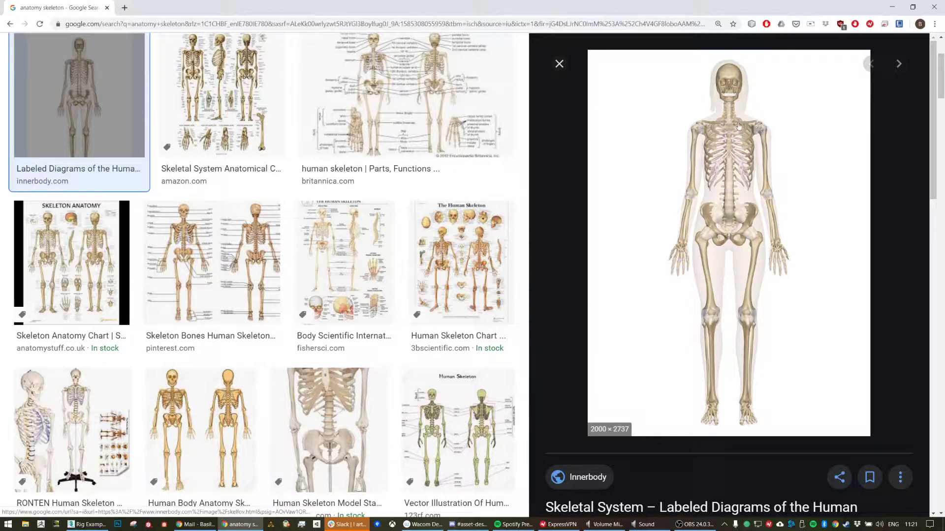
click(890, 9)
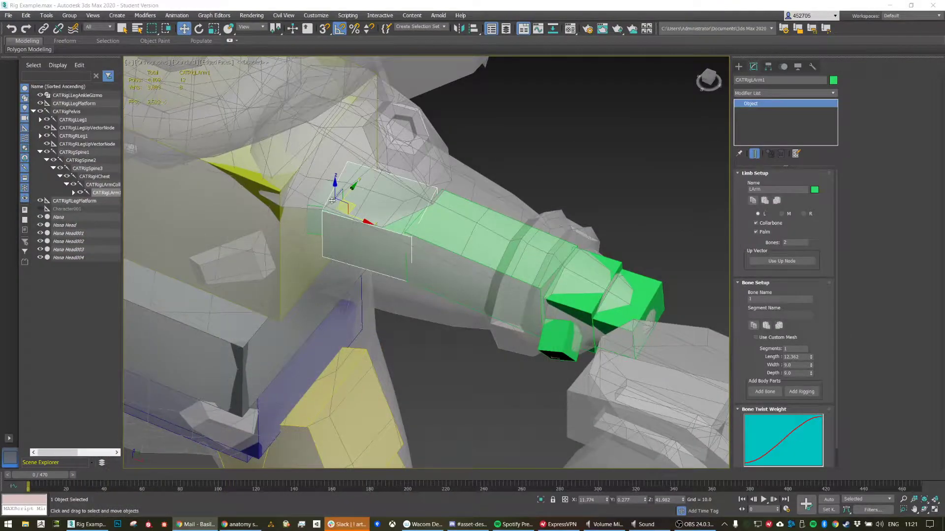
Step: Reposition the left collarbone's inner end in the chest, checking its placement against the mesh from several angles
click(268, 191)
drag(221, 191, 215, 197)
alt+middle_drag(215, 197, 208, 176)
drag(208, 177, 211, 188)
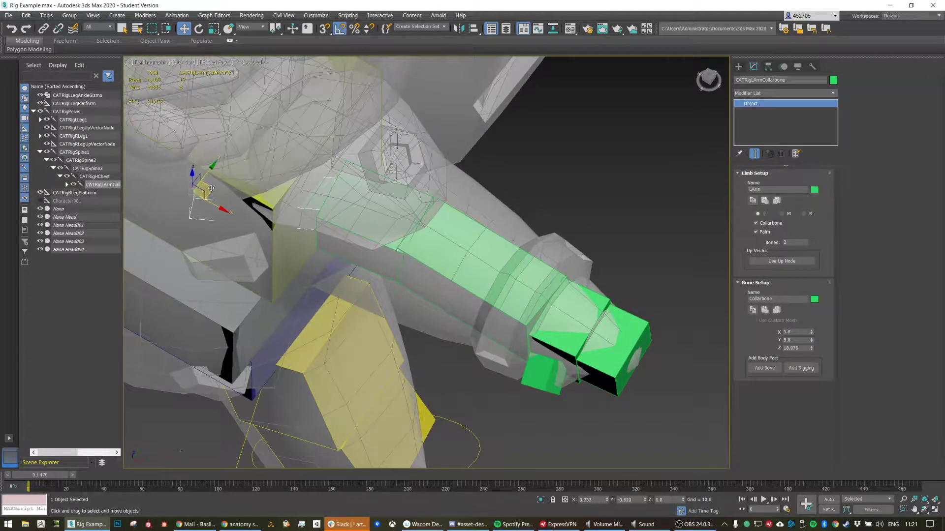
alt+middle_drag(217, 211, 207, 172)
drag(208, 172, 210, 186)
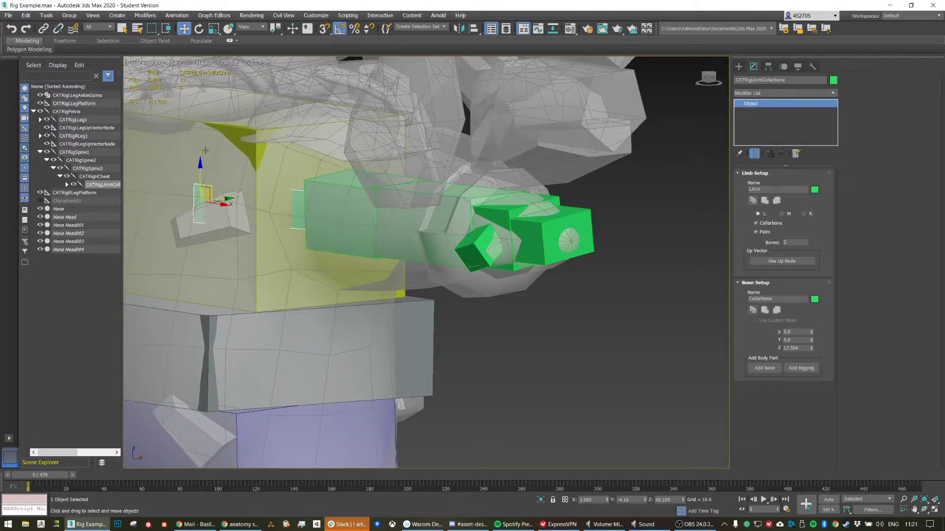
alt+middle_drag(254, 140, 262, 193)
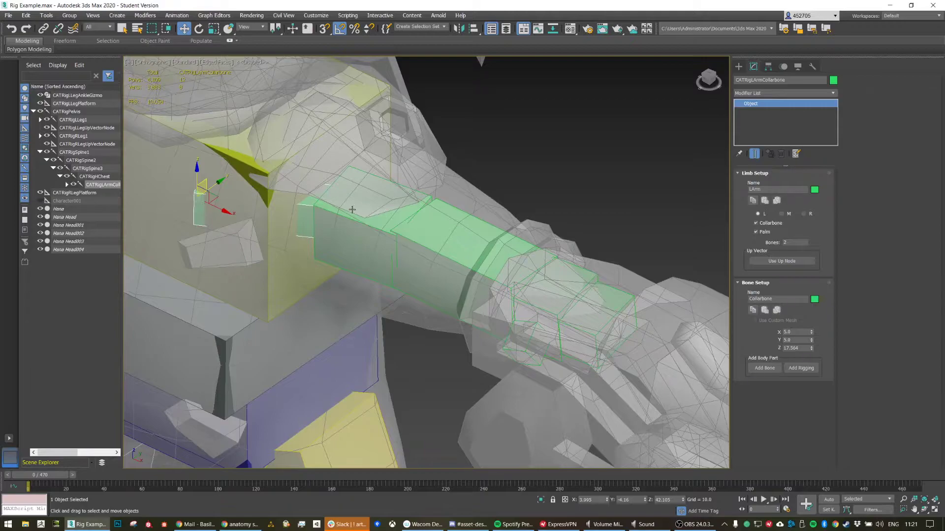
alt+middle_drag(345, 219, 598, 254)
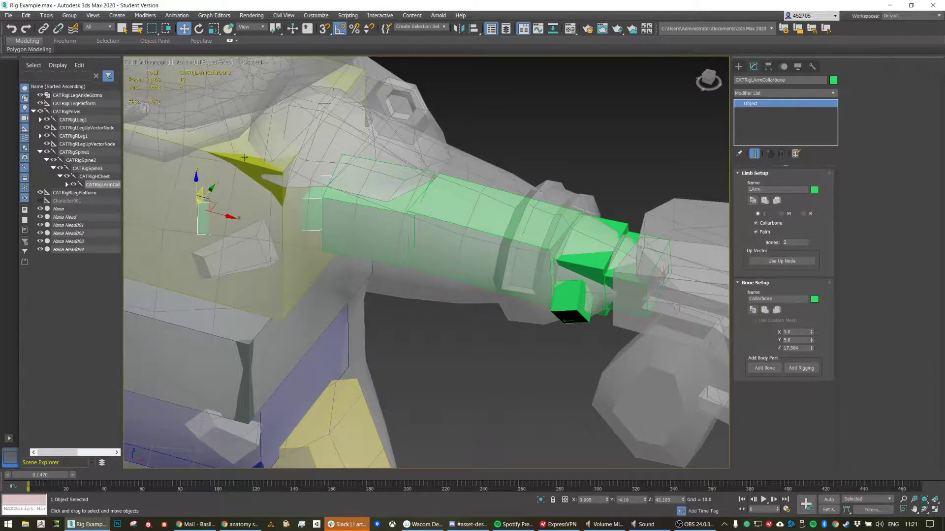
Step: Nudge the left upper arm bone and raise the forearm's elbow joint slightly so both sit centred in the arm mesh
alt+middle_drag(257, 152, 297, 159)
mouse_move(380, 169)
alt+middle_down()
mouse_move(372, 167)
mouse_move(389, 166)
mouse_move(366, 187)
mouse_move(376, 176)
alt+middle_up()
click(373, 181)
drag(379, 185, 377, 183)
alt+middle_drag(378, 183, 457, 163)
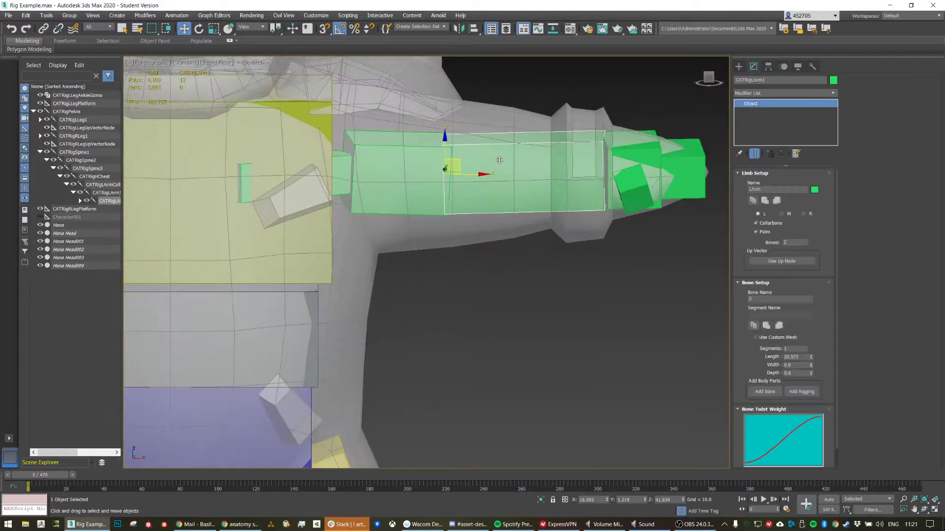
click(457, 161)
drag(458, 161, 458, 157)
alt+middle_drag(457, 158, 534, 90)
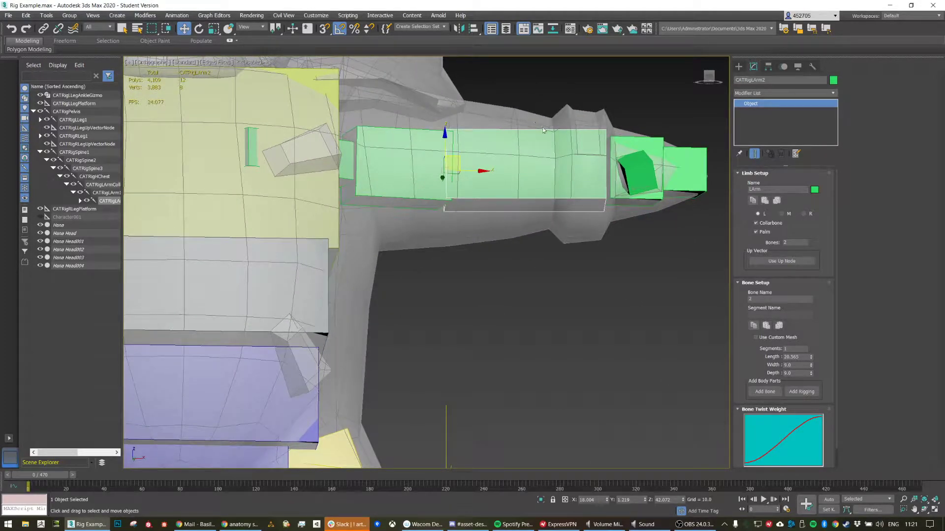
Step: Scale the left forearm to about 13.04 in width and depth, and thicken the upper arm bone to fill the mesh
alt+middle_drag(553, 167, 543, 205)
key(r)
drag(405, 146, 397, 140)
click(349, 128)
mouse_move(332, 97)
mouse_down()
mouse_move(323, 86)
mouse_move(323, 97)
mouse_up()
Step: Scale the left collarbone bone and shift it slightly within the chest
alt+middle_drag(323, 138, 228, 137)
click(214, 137)
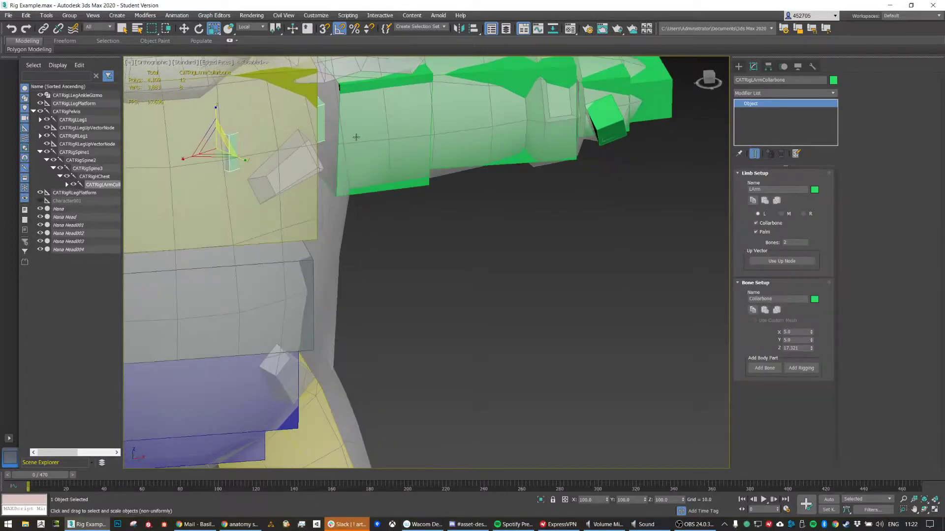
drag(227, 137, 244, 128)
alt+middle_drag(600, 125, 416, 171)
key(w)
drag(228, 111, 239, 105)
Step: Enable the up node for the left arm from the forearm bone's limb setup
alt+middle_drag(325, 167, 448, 185)
click(480, 156)
middle_drag(579, 139, 411, 232)
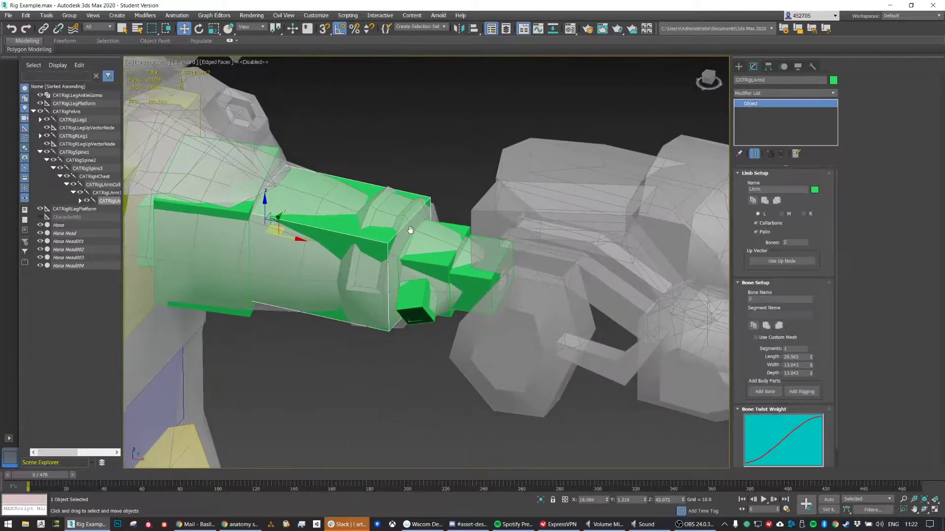
click(767, 262)
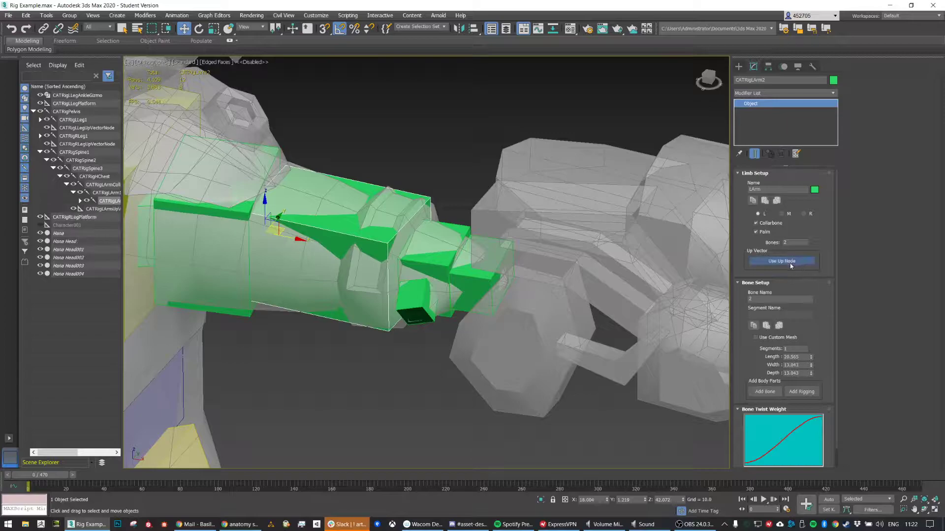
alt+middle_drag(416, 217, 359, 247)
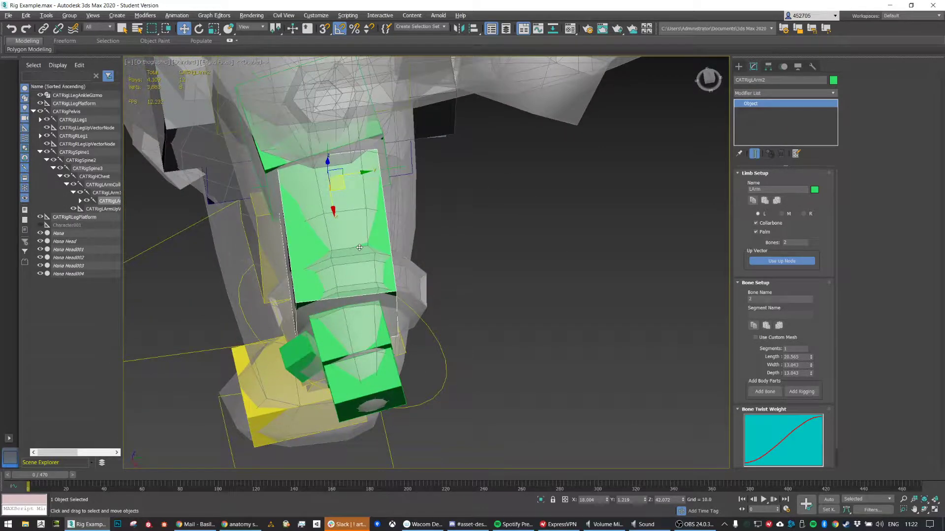
Step: Move the left arm's up vector node straight back along the Y axis, behind the elbow
click(393, 169)
click(376, 175)
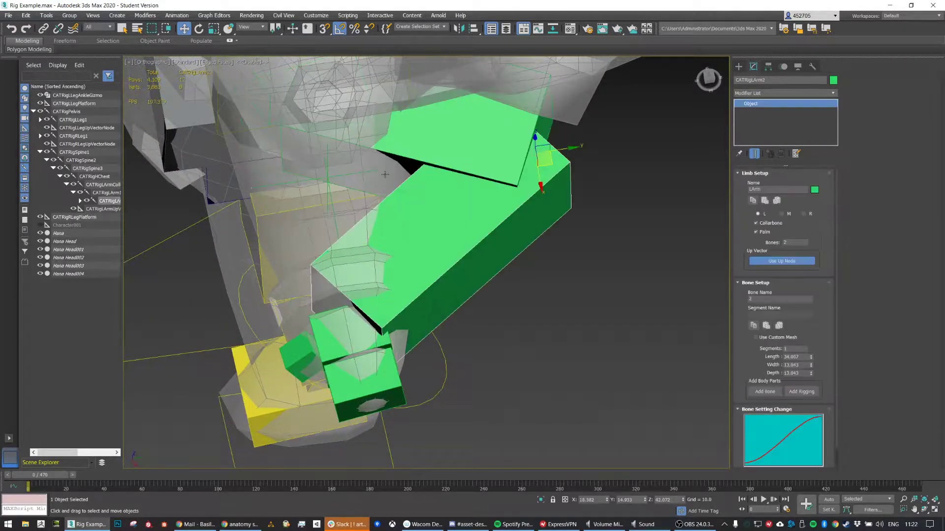
click(401, 168)
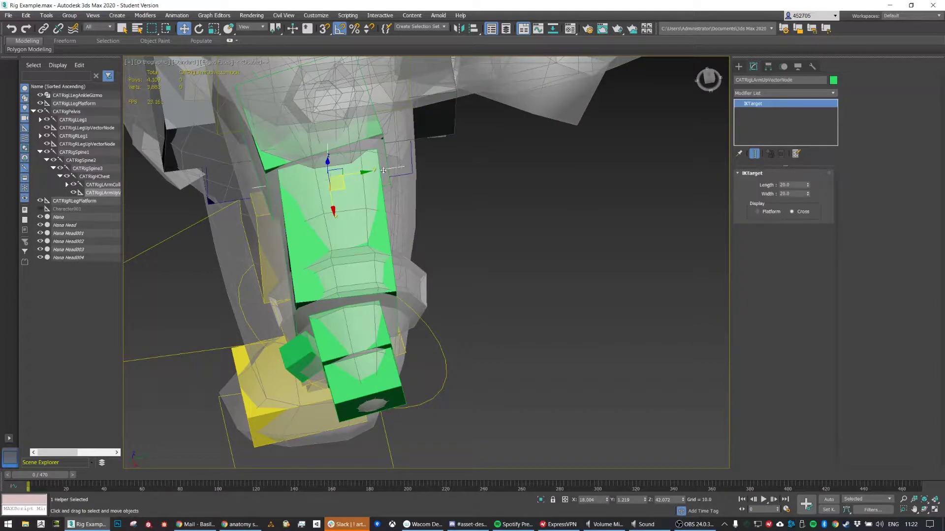
drag(433, 167, 577, 146)
mouse_move(485, 217)
alt+middle_down()
mouse_move(555, 206)
mouse_move(459, 245)
mouse_move(480, 220)
mouse_move(491, 226)
alt+middle_up()
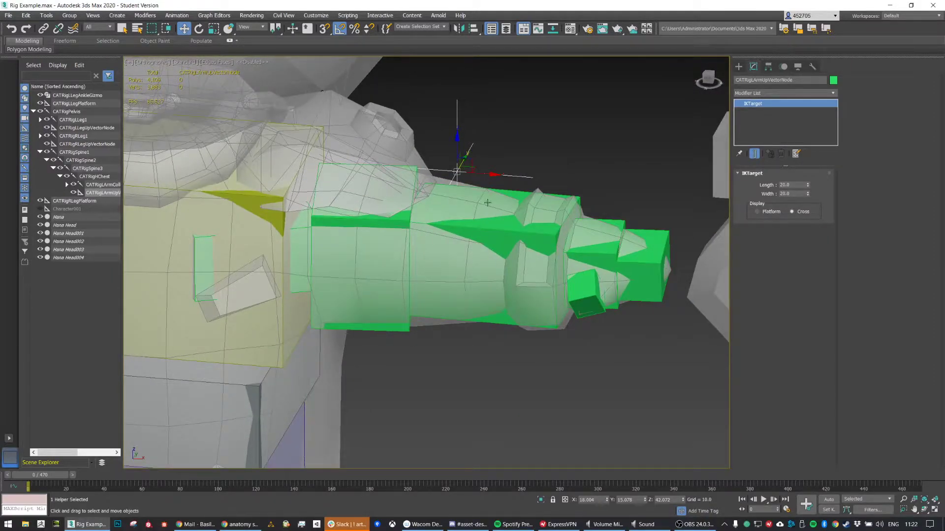
scroll(465, 228, down, 5)
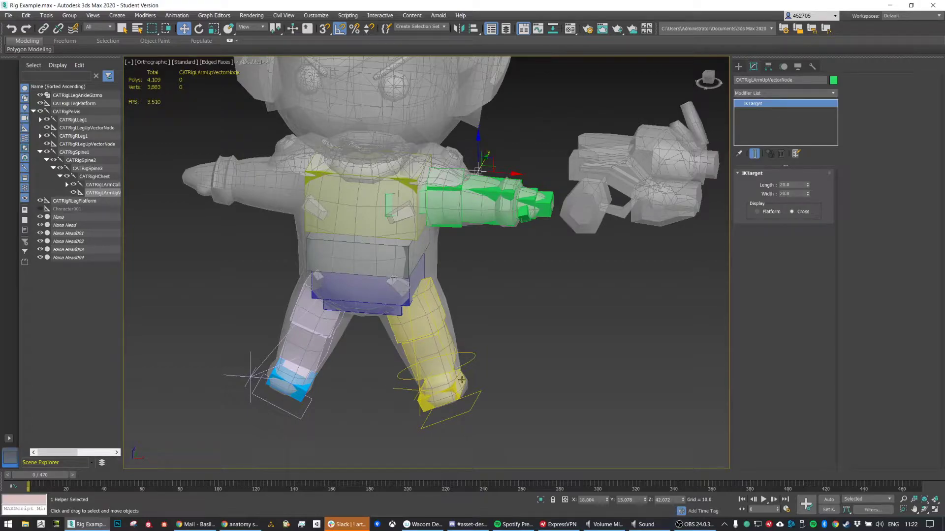
alt+middle_drag(470, 317, 492, 207)
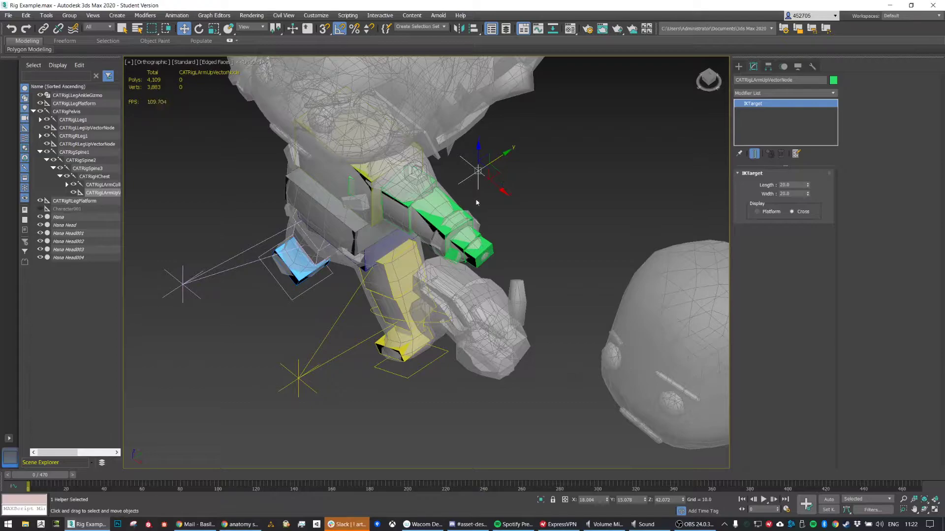
Step: Add a circle gizmo to the left palm bone and enlarge its radius so it surrounds the wrist
scroll(477, 202, up, 2)
click(473, 257)
mouse_move(474, 256)
alt+middle_down()
mouse_move(513, 266)
mouse_move(504, 251)
mouse_move(523, 238)
mouse_move(489, 249)
alt+middle_up()
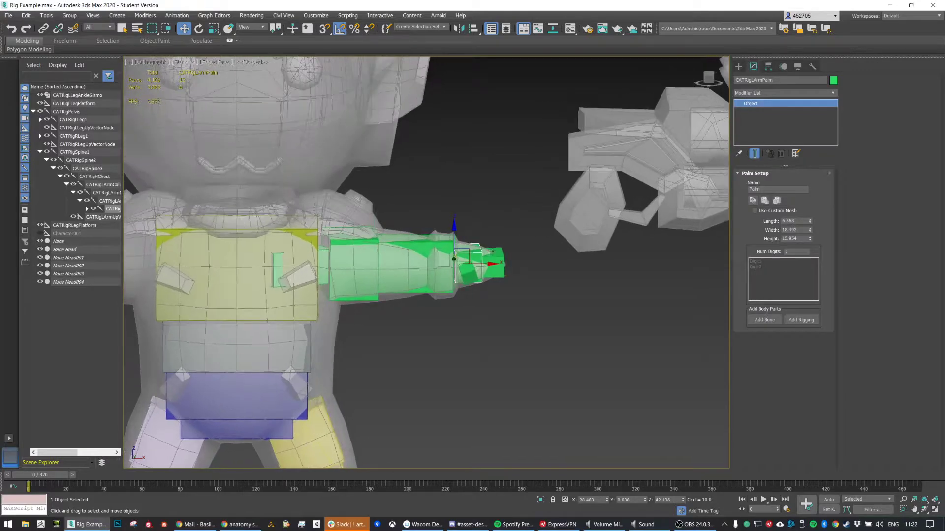
alt+middle_drag(437, 296, 415, 283)
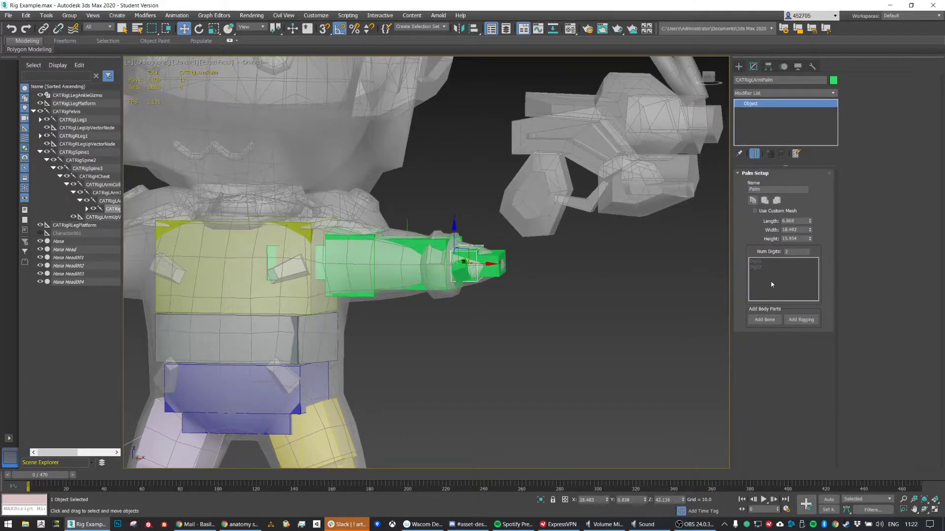
right_click(470, 245)
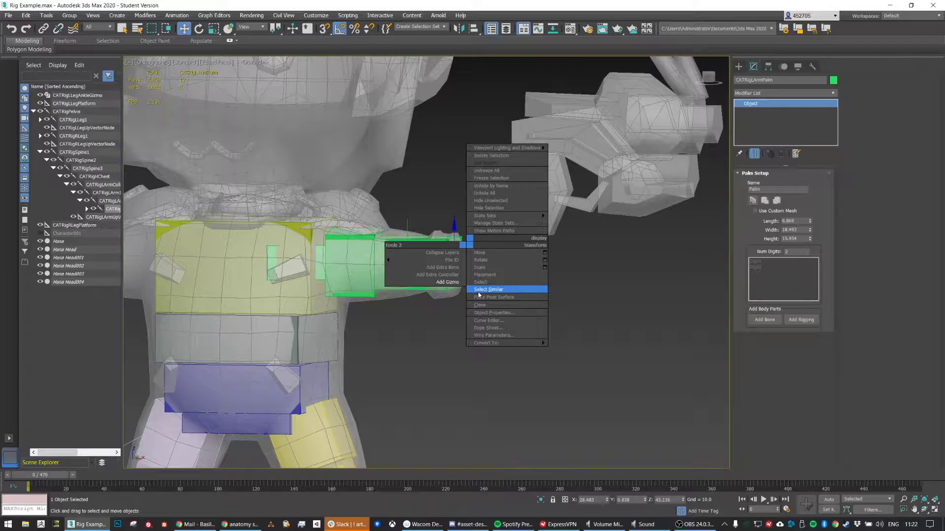
click(448, 283)
double_click(336, 247)
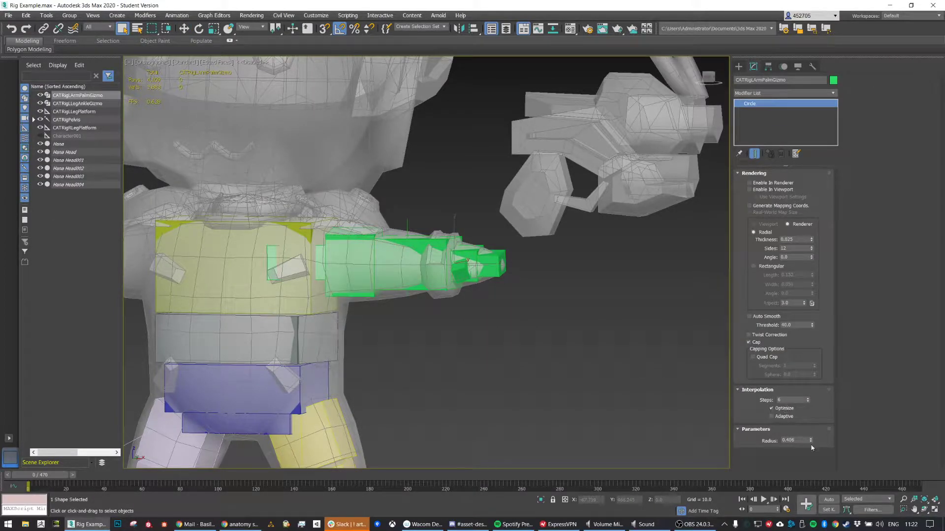
drag(811, 441, 810, 429)
drag(803, 366, 790, 242)
Step: Add a circle gizmo to the pelvis and enlarge its radius to about 17.1 so it rings the hips
click(260, 241)
mouse_move(501, 311)
alt+middle_down()
mouse_move(482, 313)
mouse_move(512, 322)
alt+middle_up()
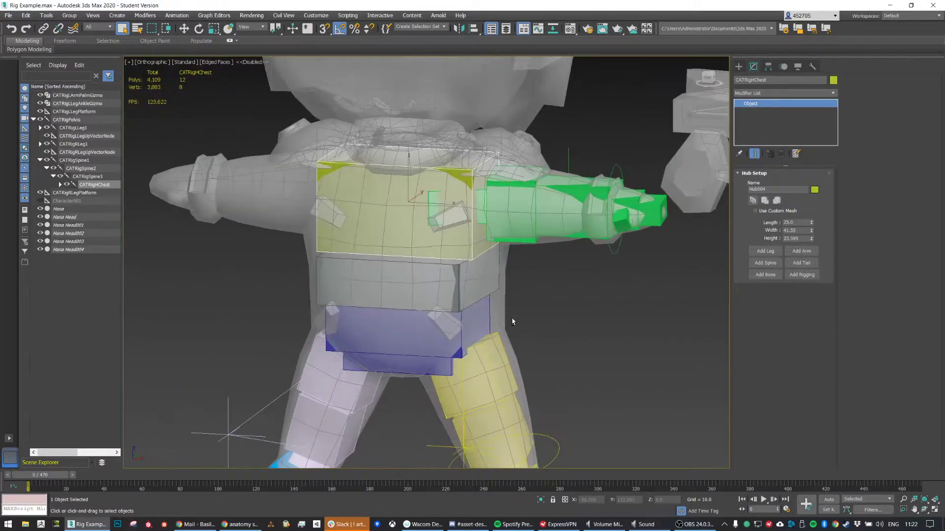
click(427, 369)
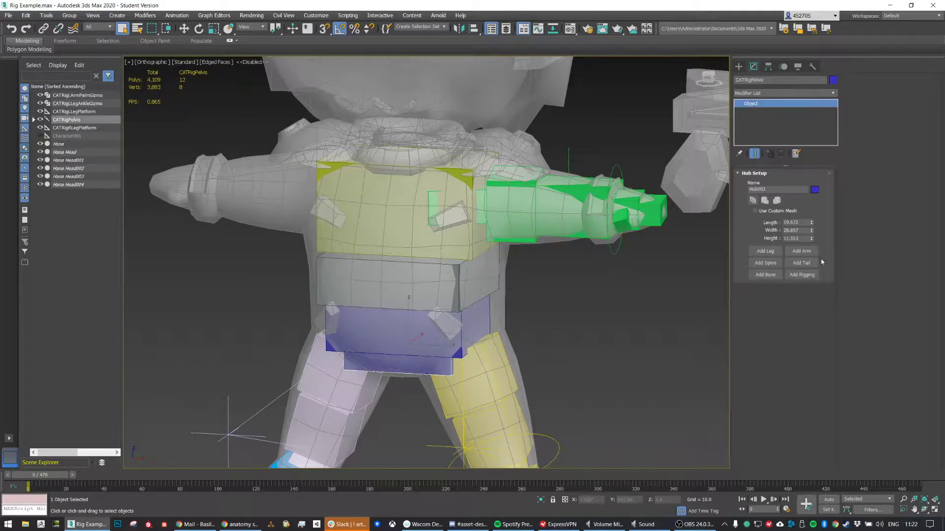
right_click(427, 352)
click(428, 368)
right_click(428, 368)
click(389, 432)
click(304, 394)
click(344, 479)
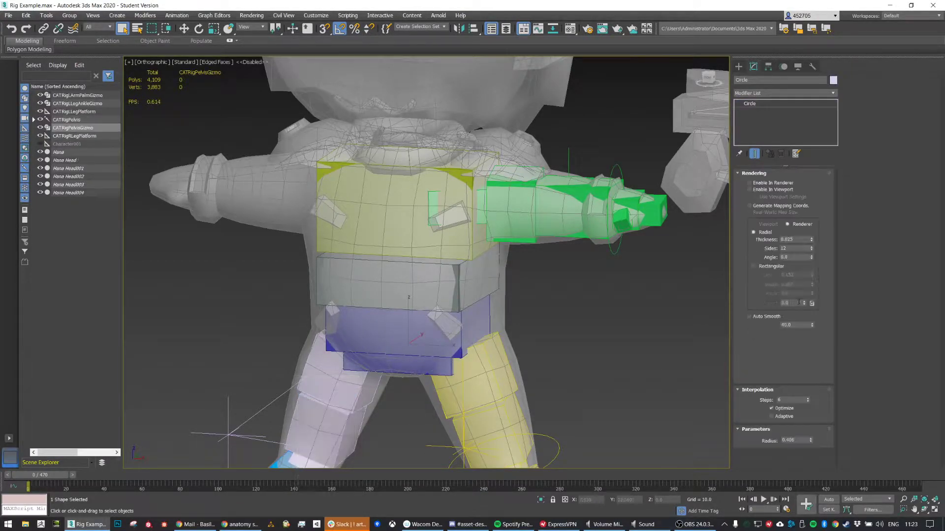
drag(811, 441, 807, 398)
drag(805, 245, 812, 337)
alt+middle_drag(447, 326, 451, 303)
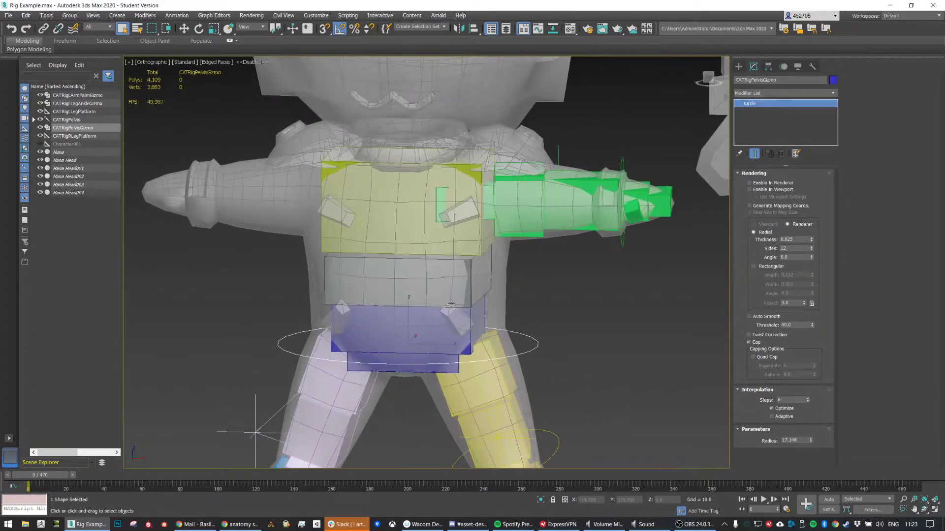
Step: Add a circle gizmo to the chest hub and enlarge its radius to about 15 so it rings the torso
click(462, 179)
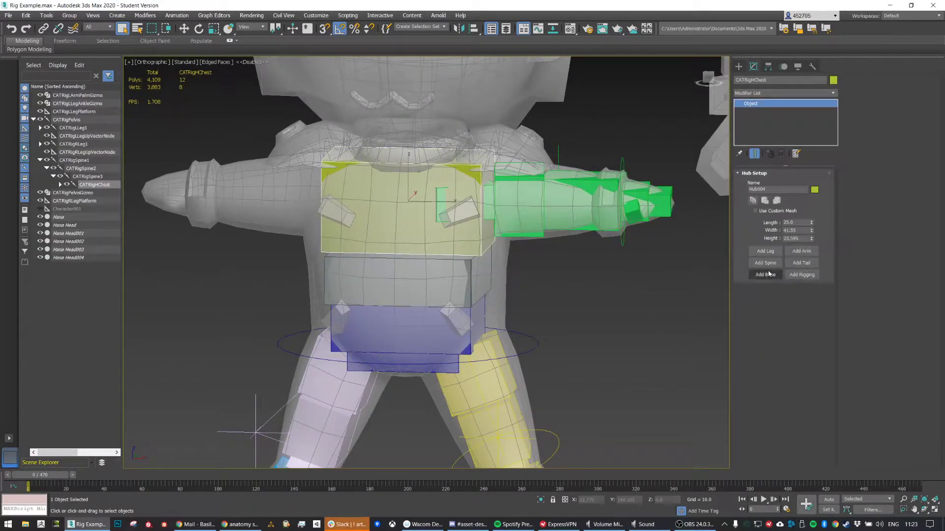
right_click(442, 227)
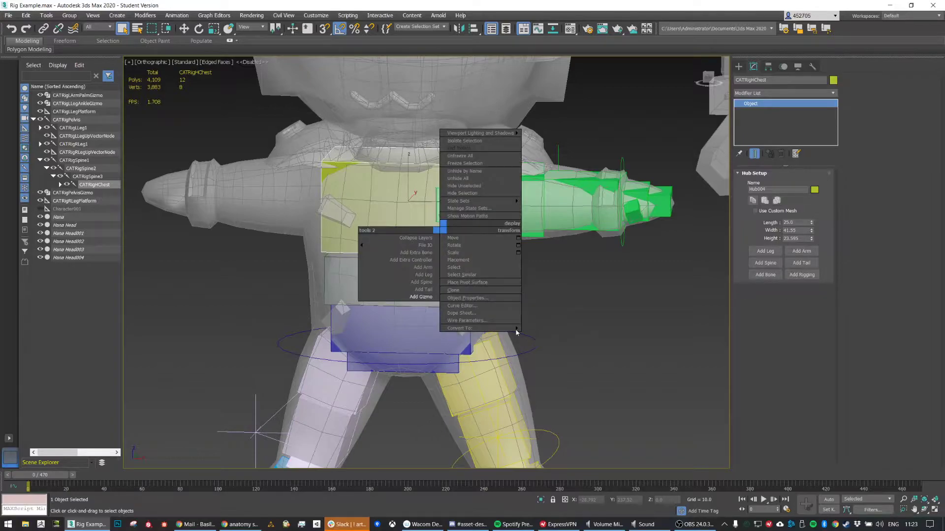
click(418, 297)
click(305, 259)
double_click(304, 259)
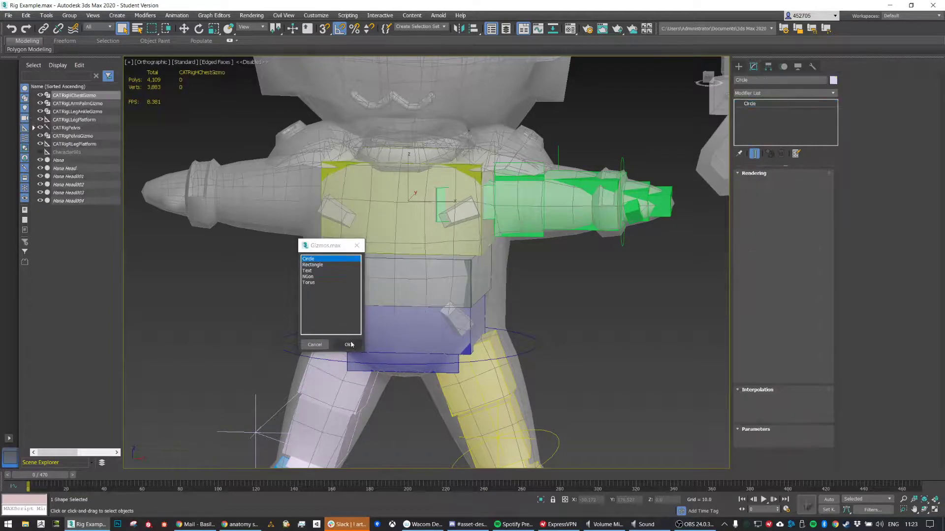
drag(796, 330, 845, 409)
alt+middle_drag(656, 363, 545, 339)
alt+middle_drag(498, 240, 442, 213)
scroll(439, 228, down, 2)
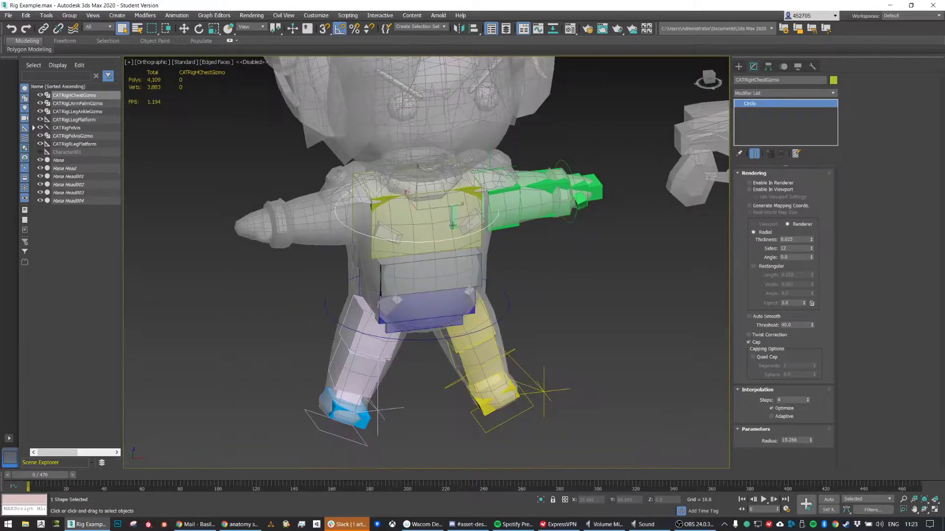
alt+middle_drag(499, 223, 480, 209)
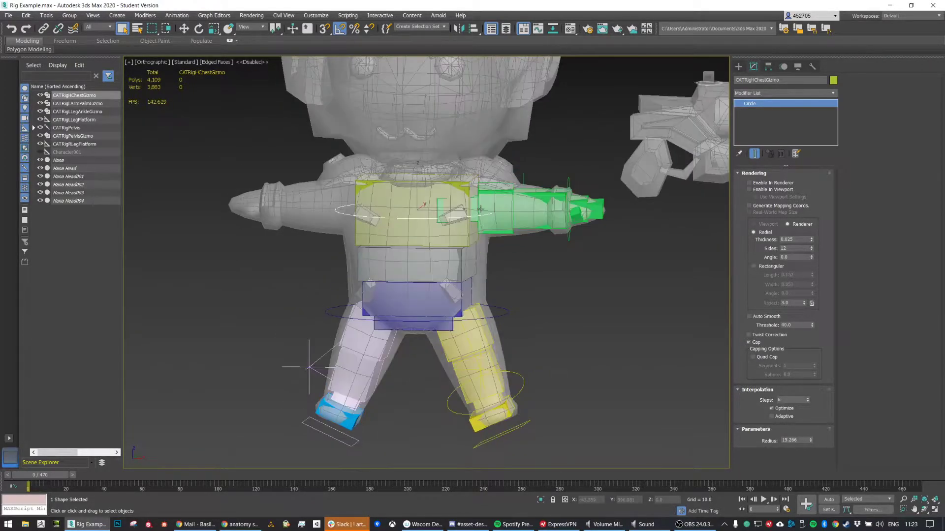
Step: Add the mirrored right arm to the chest hub
click(417, 204)
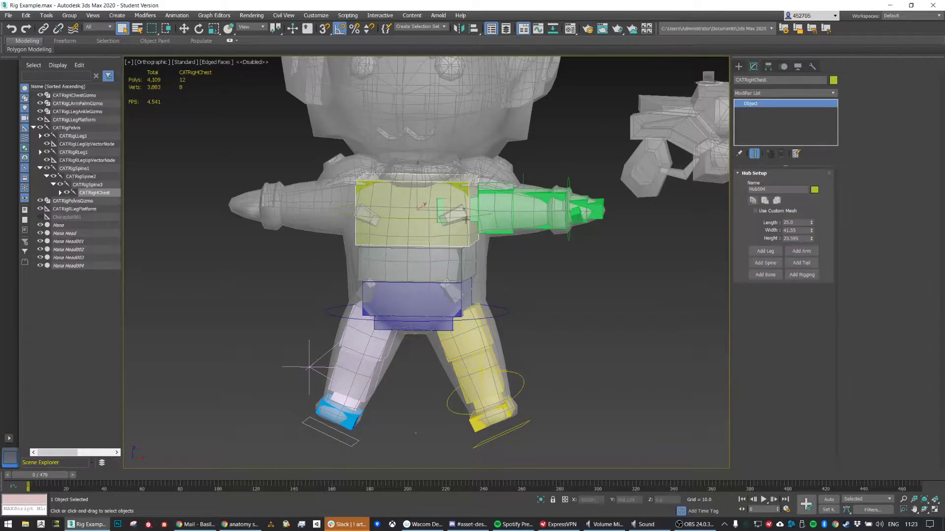
click(801, 251)
alt+middle_drag(492, 231, 419, 283)
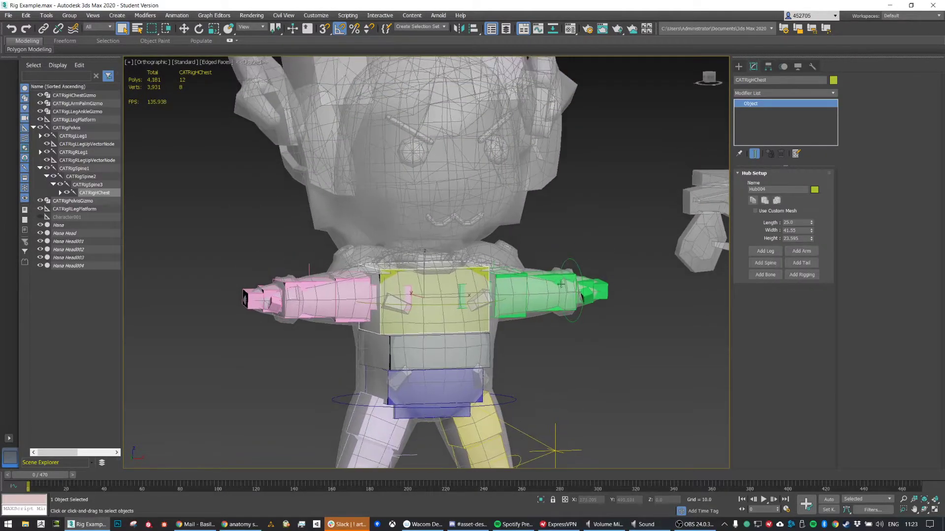
Step: Add a spine to the chest hub as the neck, extending up into the head, with 1 bone
click(765, 263)
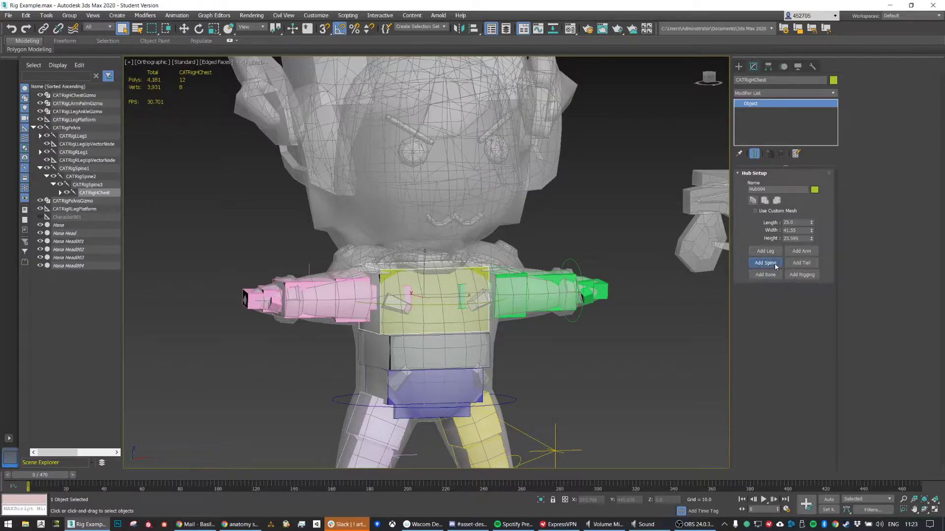
click(422, 188)
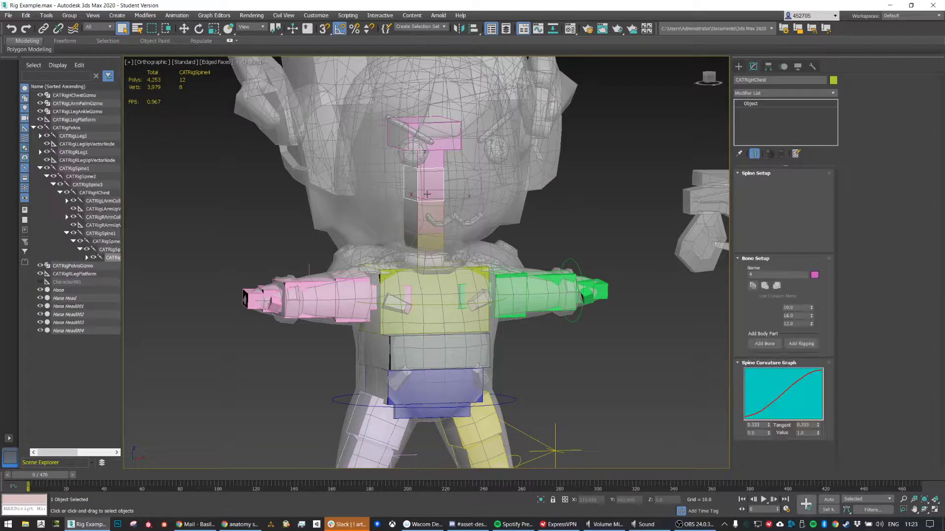
drag(791, 201, 755, 199)
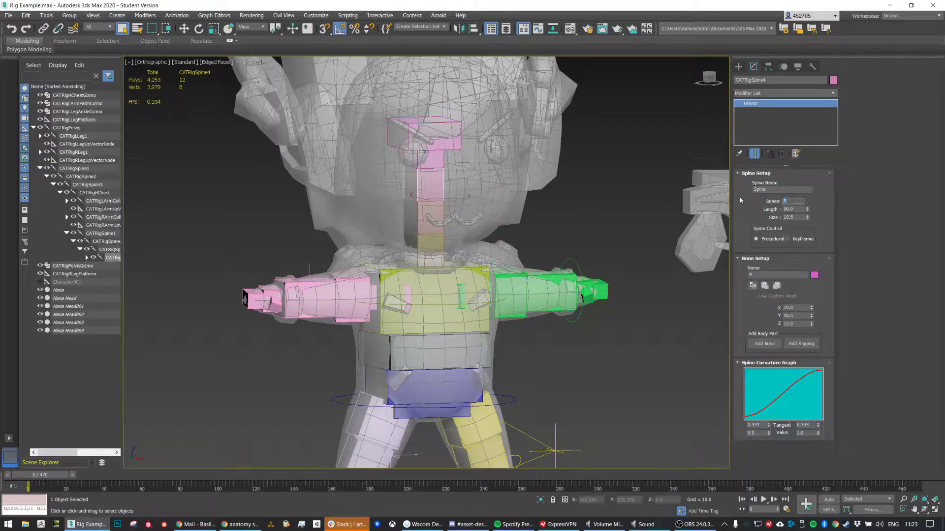
key(Return)
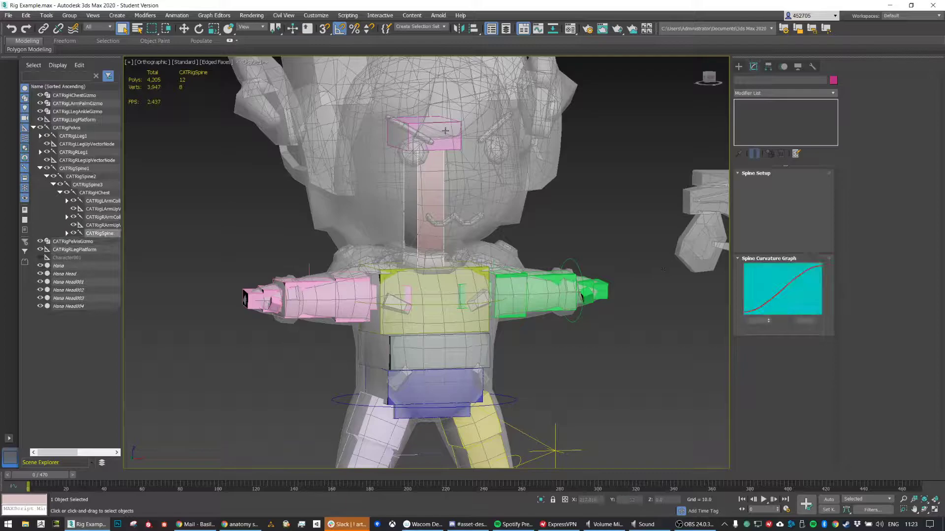
Step: Rename the hub at the end of the neck as CATRigHead
middle_drag(468, 147, 475, 208)
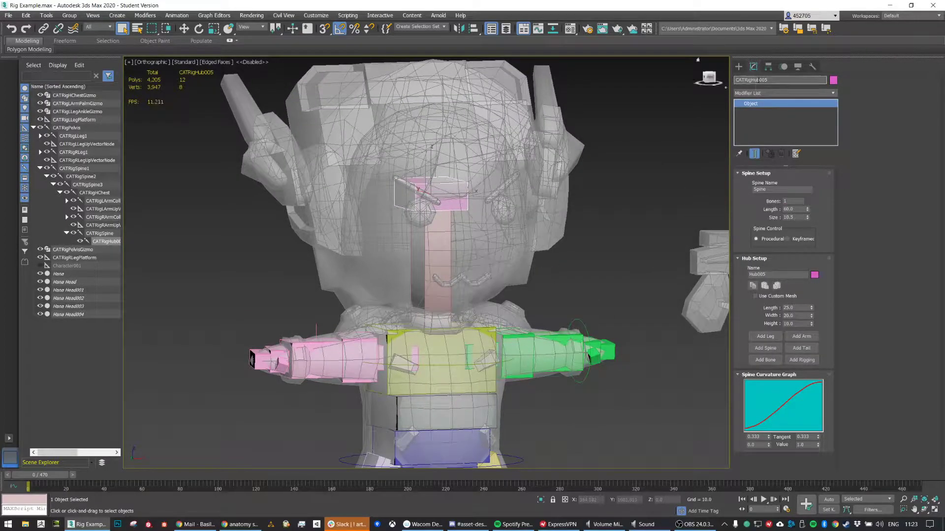
text(ead)
key(Return)
Step: Scale the head hub vertically to a height of about 73.9
key(r)
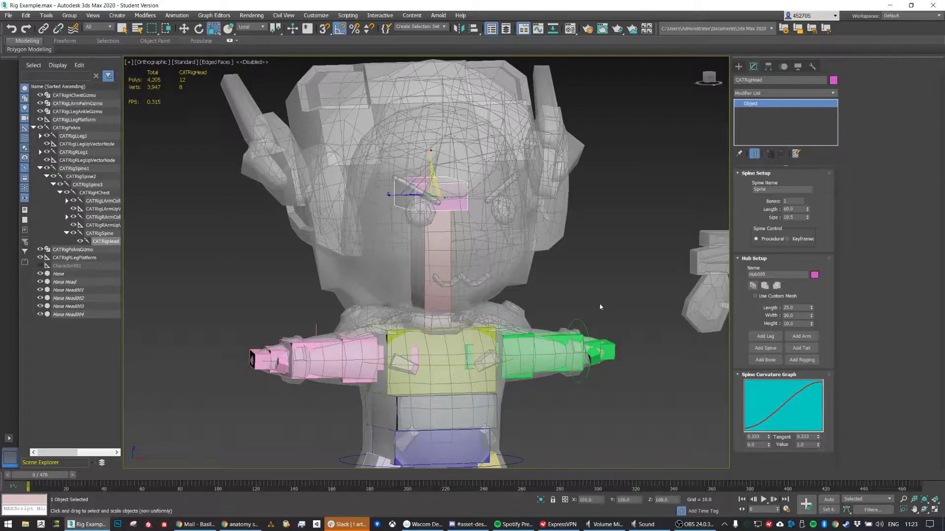
drag(428, 155, 439, 489)
alt+middle_drag(429, 234, 447, 253)
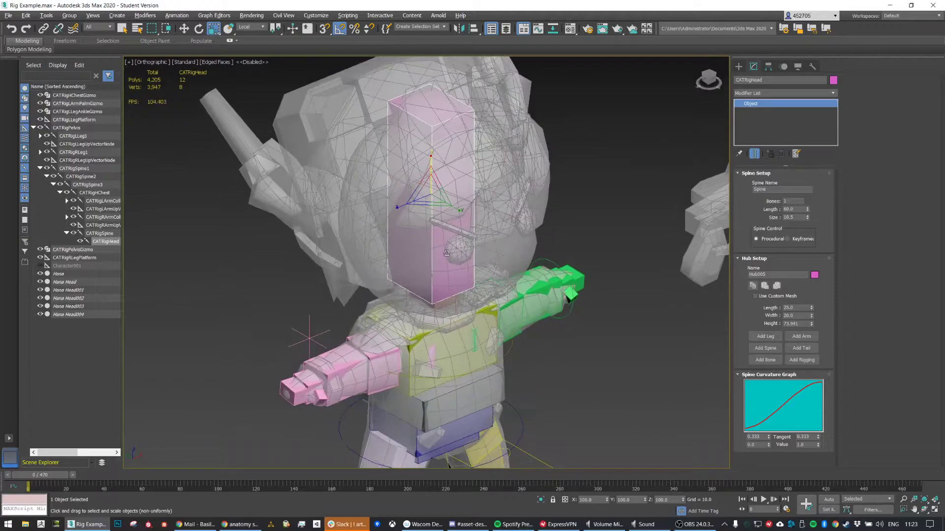
key(r)
drag(402, 205, 402, 170)
key(ctrl+z)
Step: Enlarge the head hub to about 77.8 long and 58.5 wide and shift it to sit inside the head mesh
key(r)
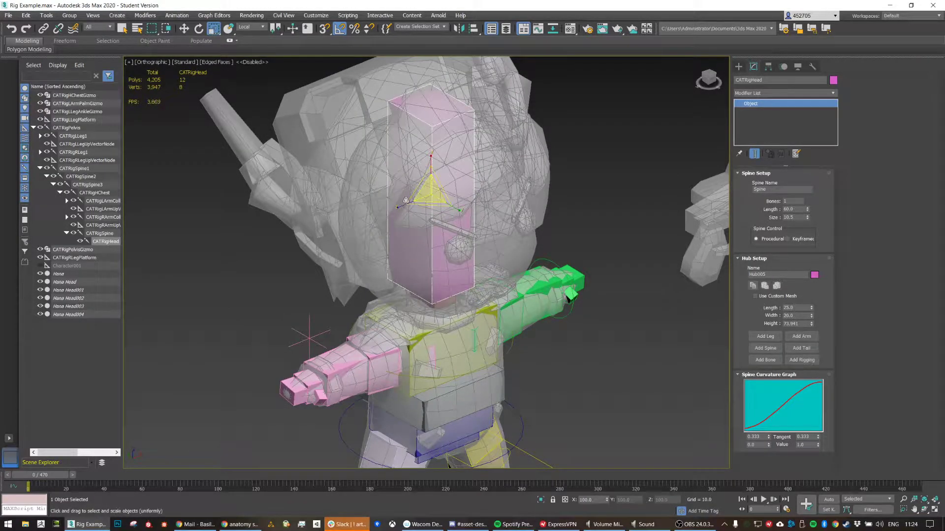
key(r)
drag(413, 219, 419, 265)
alt+middle_drag(419, 264, 477, 191)
drag(471, 194, 528, 195)
key(w)
drag(421, 178, 421, 195)
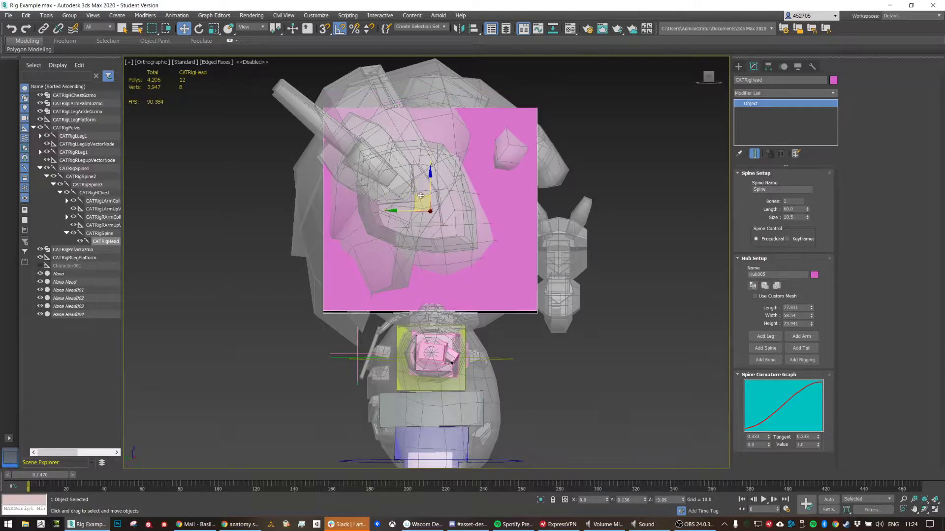
Step: Shrink the head hub to about 47 long and 50.3 wide so it fits the face and skull
key(r)
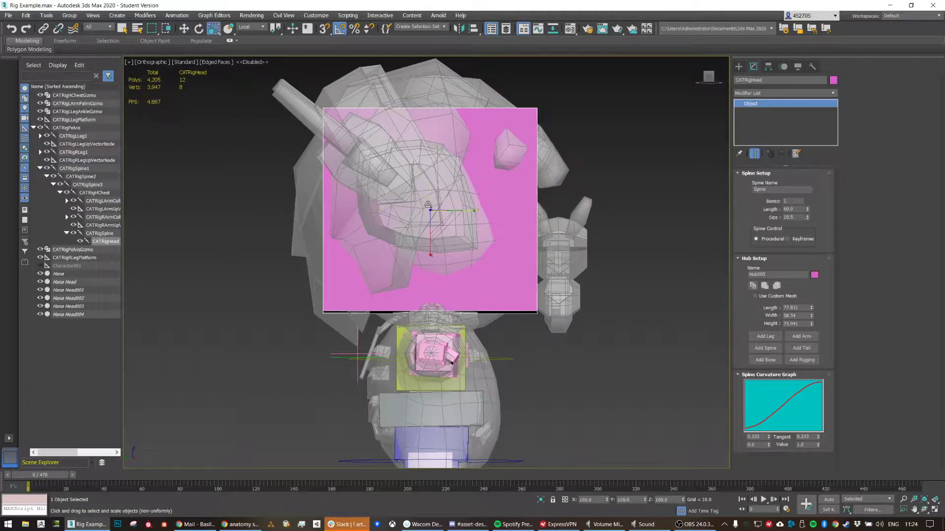
drag(470, 211, 463, 211)
alt+middle_drag(575, 251, 524, 267)
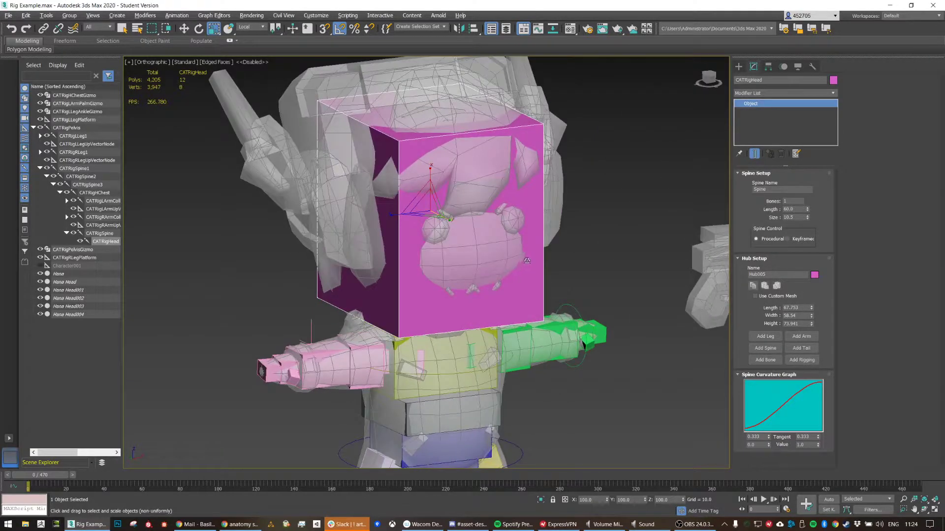
drag(437, 226, 448, 217)
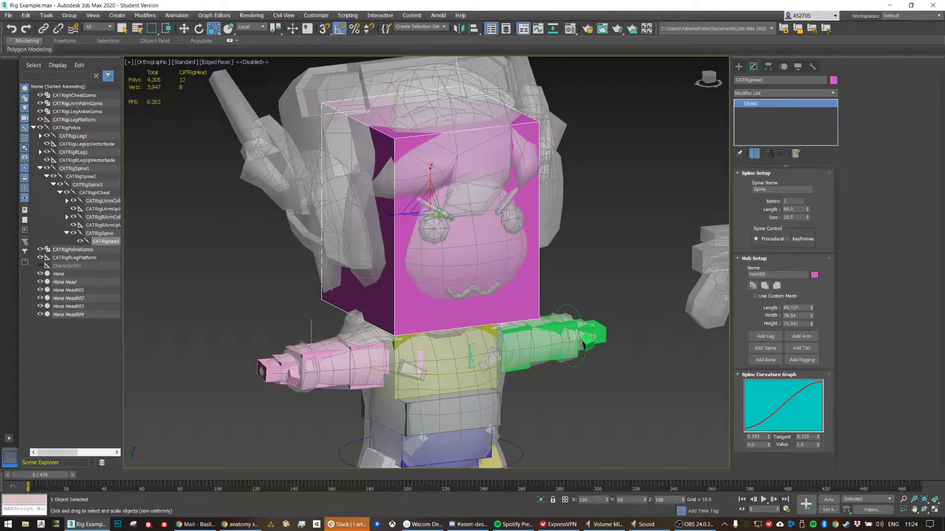
alt+middle_drag(419, 240, 403, 222)
drag(396, 220, 450, 226)
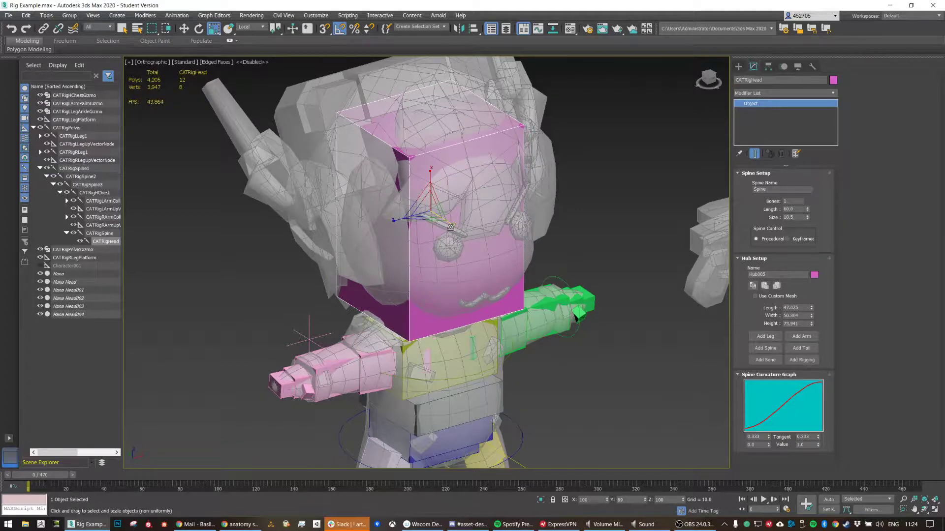
alt+middle_drag(470, 245, 489, 230)
alt+middle_drag(512, 281, 474, 259)
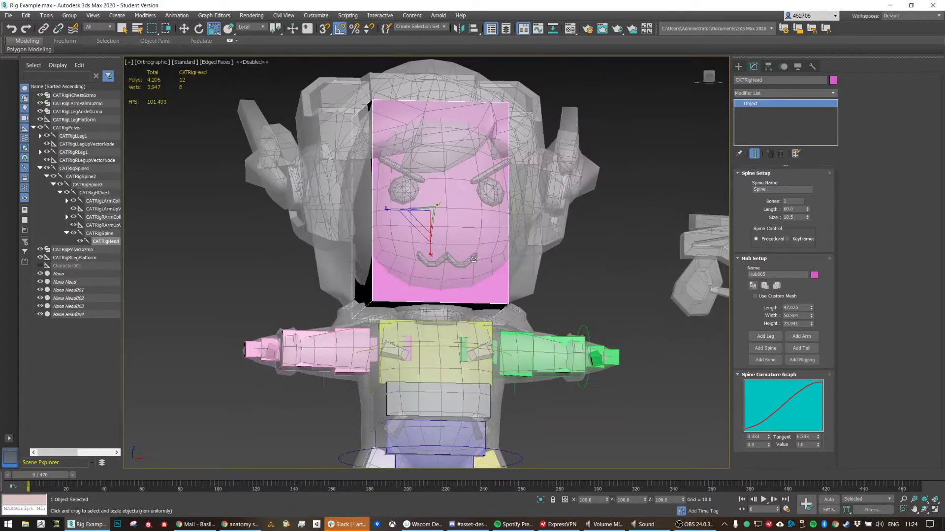
drag(436, 247, 430, 246)
alt+middle_drag(453, 261, 434, 273)
Step: Thicken the neck bone to about 15.2 by 24.3 to fill the neck mesh, then deselect it
click(432, 317)
alt+middle_drag(452, 355, 452, 368)
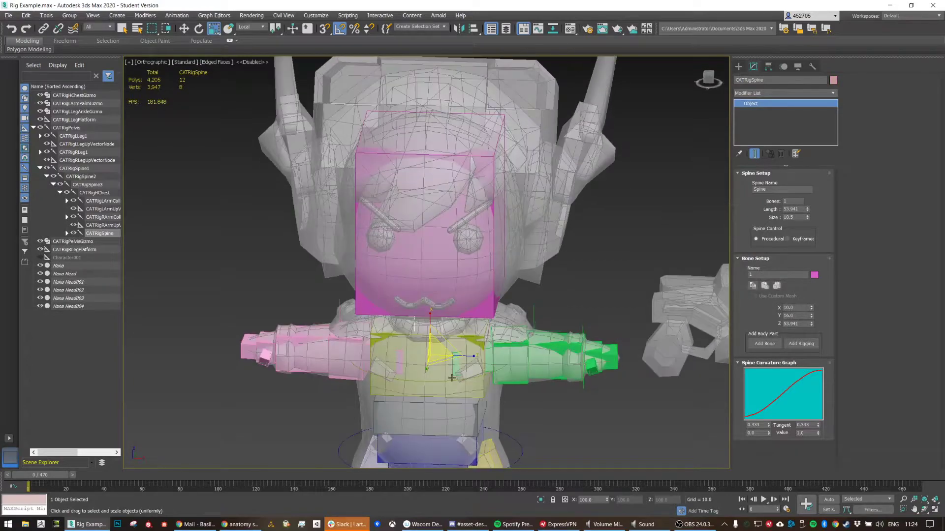
drag(442, 361, 451, 367)
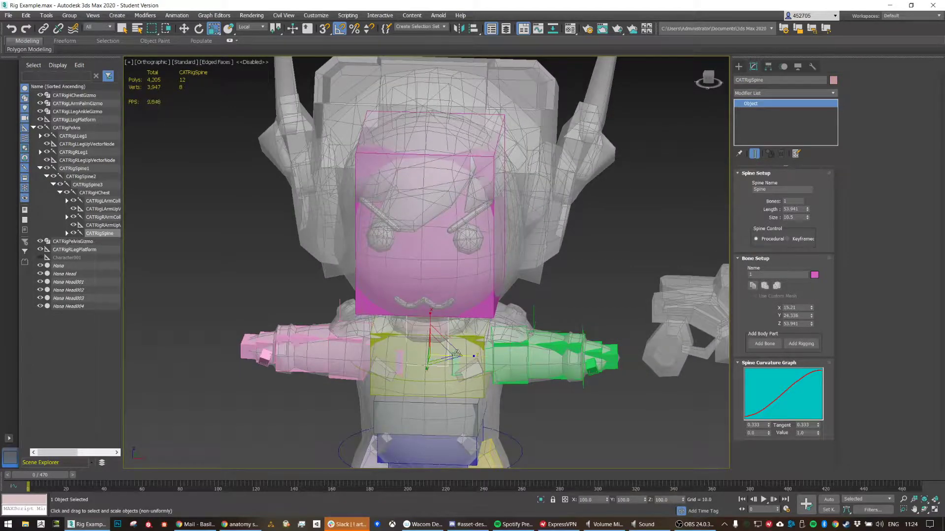
scroll(452, 367, down, 5)
alt+middle_drag(451, 367, 610, 298)
click(530, 395)
Step: Add an extra bone to the right palm and move it up and away from the hand
scroll(518, 300, up, 6)
scroll(317, 367, up, 3)
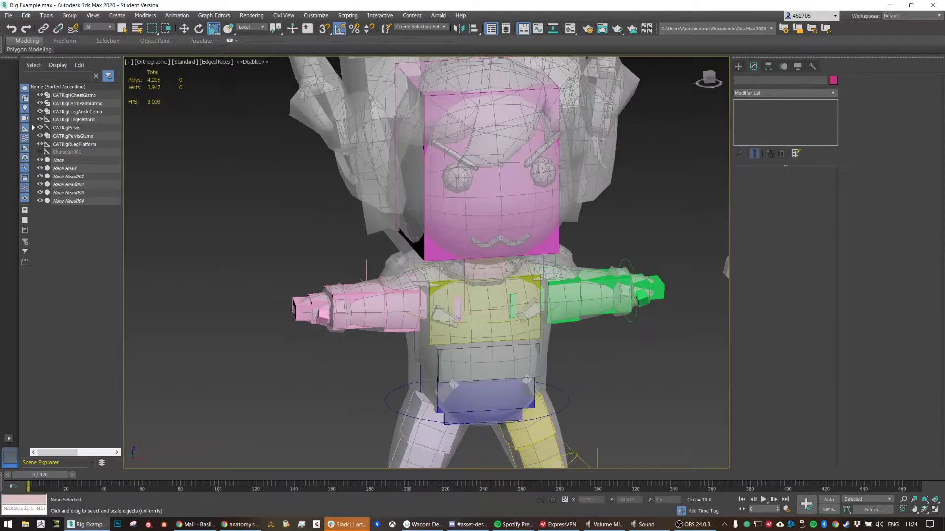
click(325, 301)
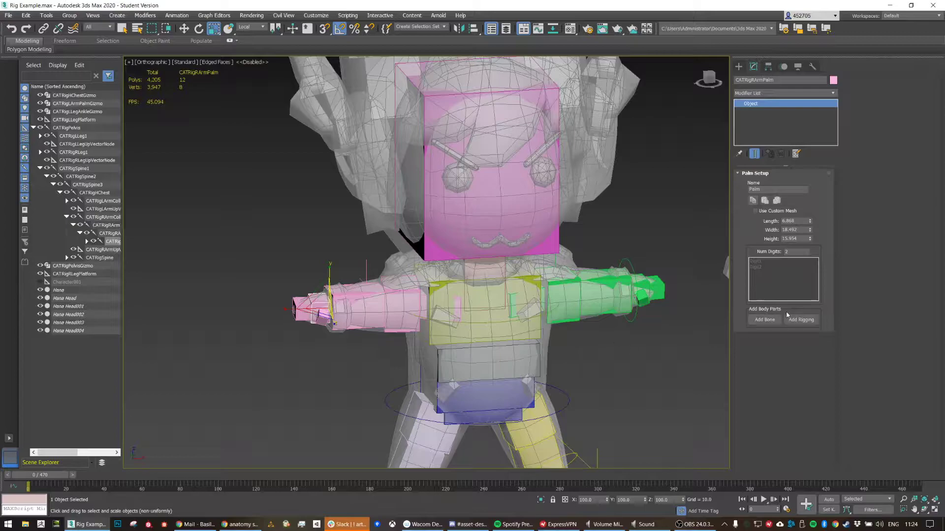
click(776, 320)
click(88, 242)
drag(55, 452, 96, 452)
click(54, 250)
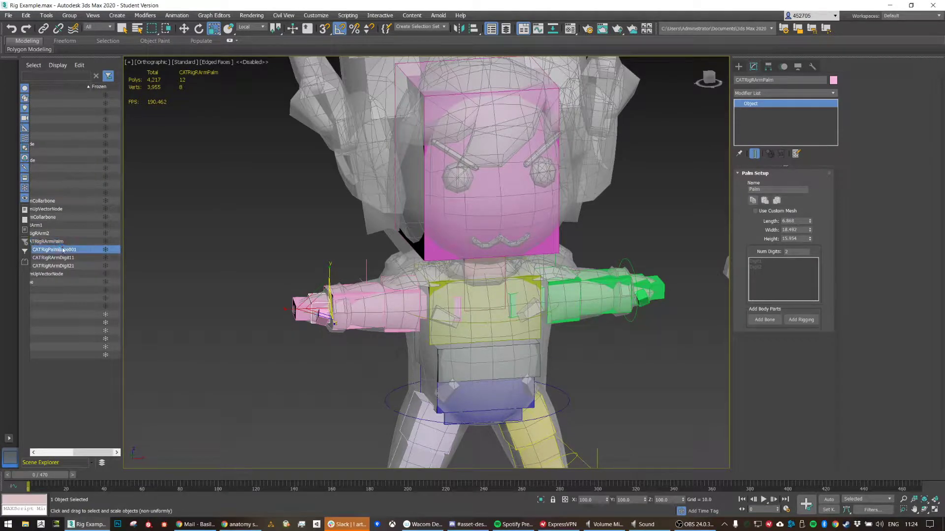
key(w)
drag(338, 294, 282, 231)
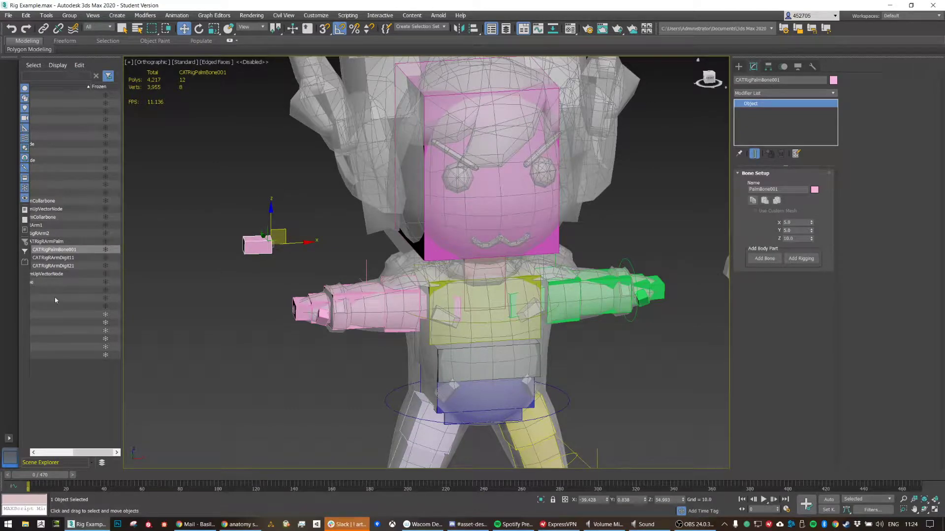
Step: Unlink the extra palm bone from the right hand and select it at the scene's root level
mouse_move(83, 453)
mouse_down()
mouse_move(55, 452)
mouse_move(69, 450)
mouse_up()
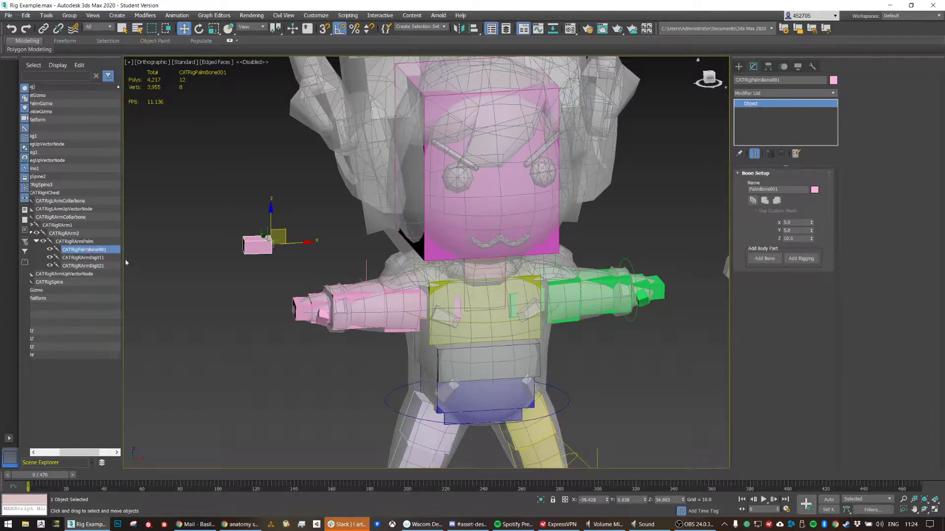
click(58, 29)
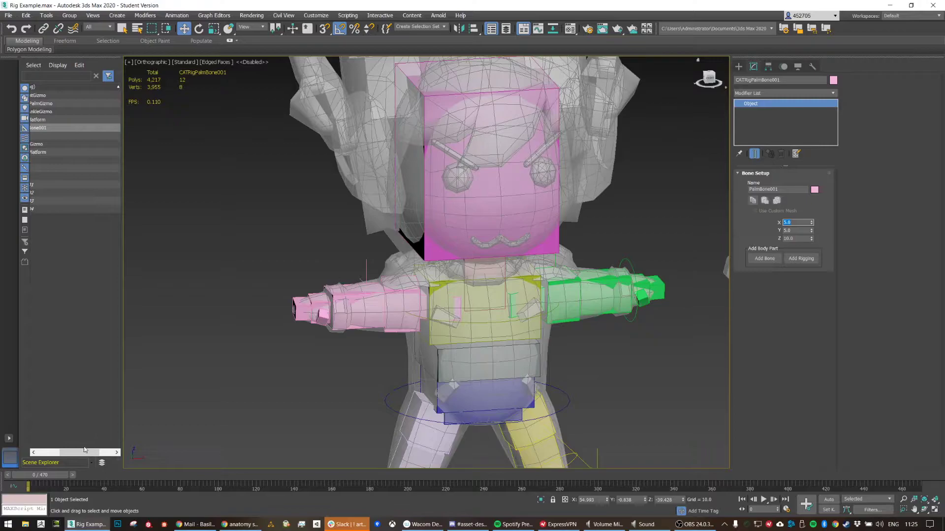
drag(84, 450, 60, 451)
click(82, 128)
click(81, 128)
click(91, 144)
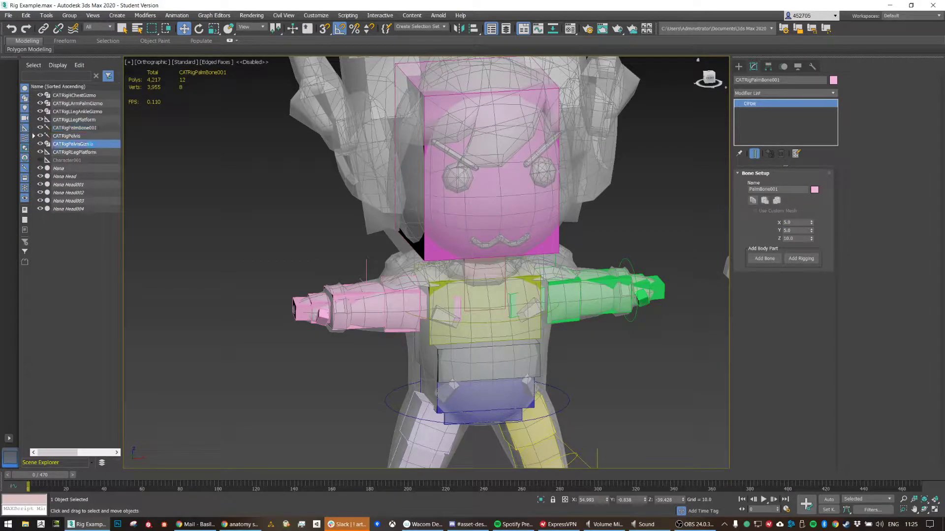
click(88, 128)
Step: Move the detached bone onto the gun's grip and rename it CATRigGun
scroll(679, 238, down, 3)
scroll(595, 327, up, 2)
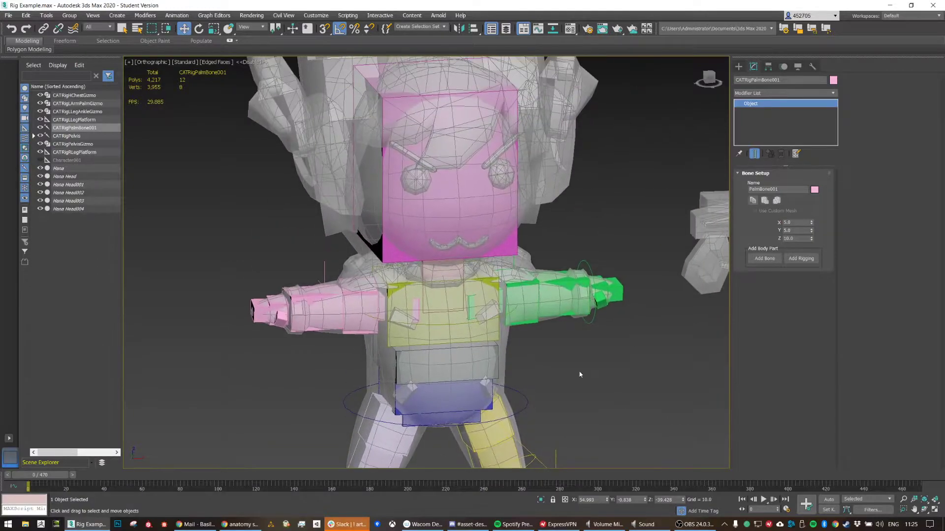
scroll(543, 331, down, 5)
click(86, 120)
click(88, 128)
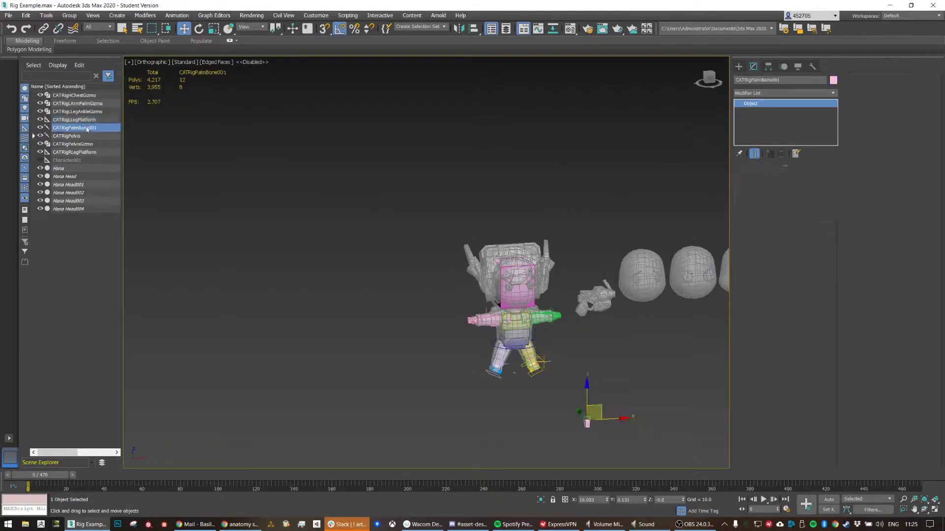
drag(606, 413, 593, 301)
scroll(596, 298, up, 3)
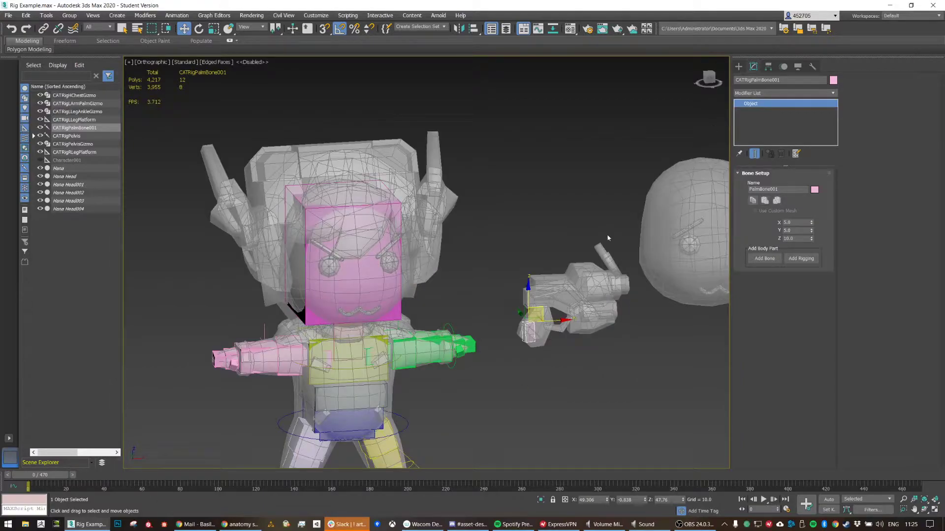
click(755, 80)
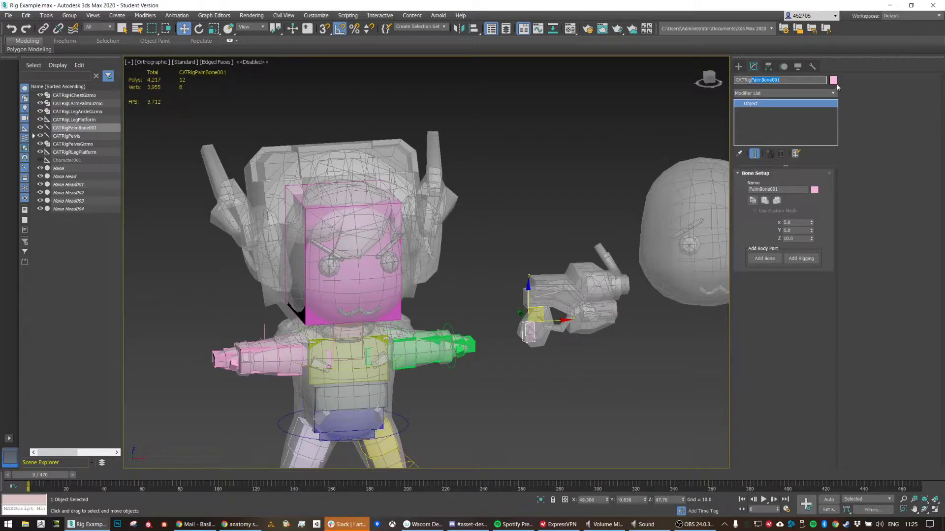
key(Return)
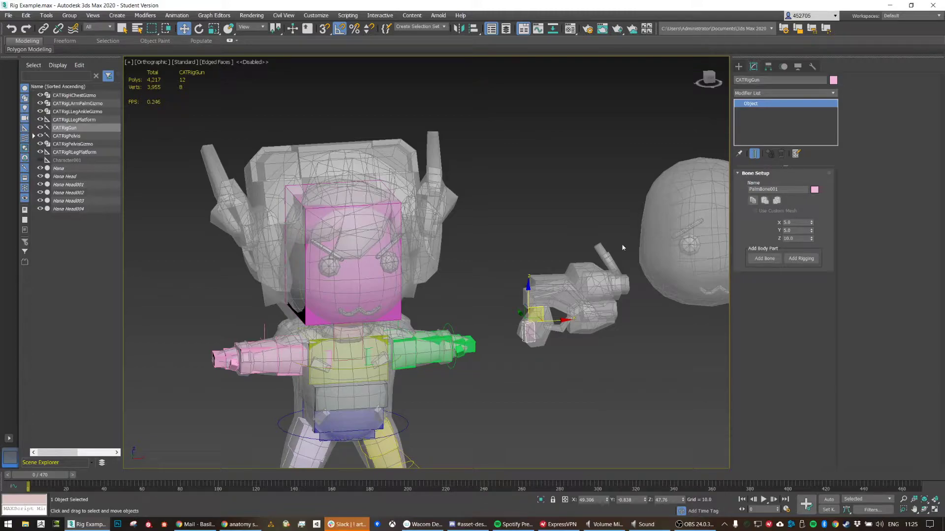
Step: Rotate the gun bone to lie horizontally along the gun and move it over the handle
key(e)
drag(490, 313, 505, 292)
key(w)
scroll(528, 315, up, 3)
alt+middle_drag(511, 294, 582, 297)
drag(498, 289, 686, 203)
middle_drag(685, 204, 591, 292)
drag(537, 268, 509, 316)
alt+middle_drag(580, 325, 561, 380)
Step: Align the gun bone's pivot to the world axes, affecting the pivot only
key(e)
click(768, 67)
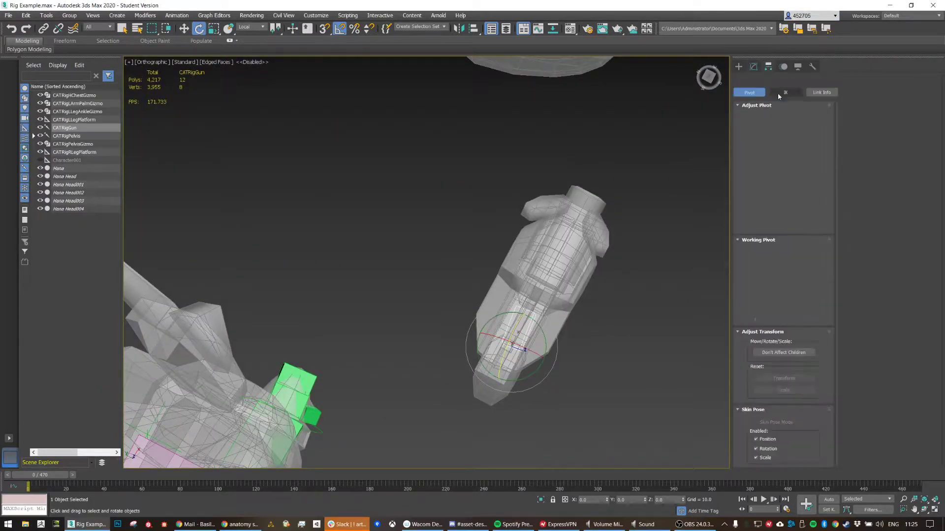
click(784, 126)
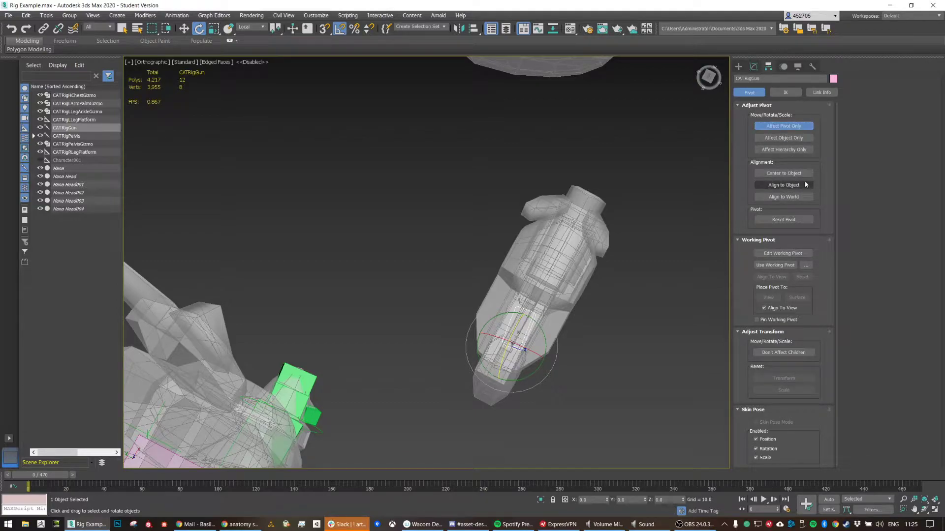
click(790, 197)
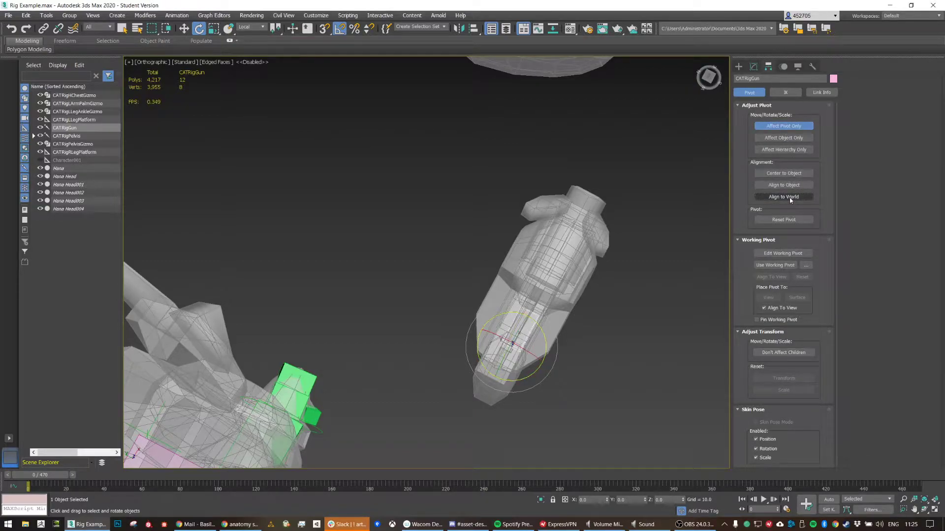
click(796, 127)
Step: Reposition the gun bone along the gun's centre, at the junction of the grip and body
alt+middle_drag(592, 281, 473, 265)
key(w)
drag(515, 318, 481, 307)
mouse_move(603, 291)
alt+middle_down()
mouse_move(582, 290)
mouse_move(608, 289)
alt+middle_up()
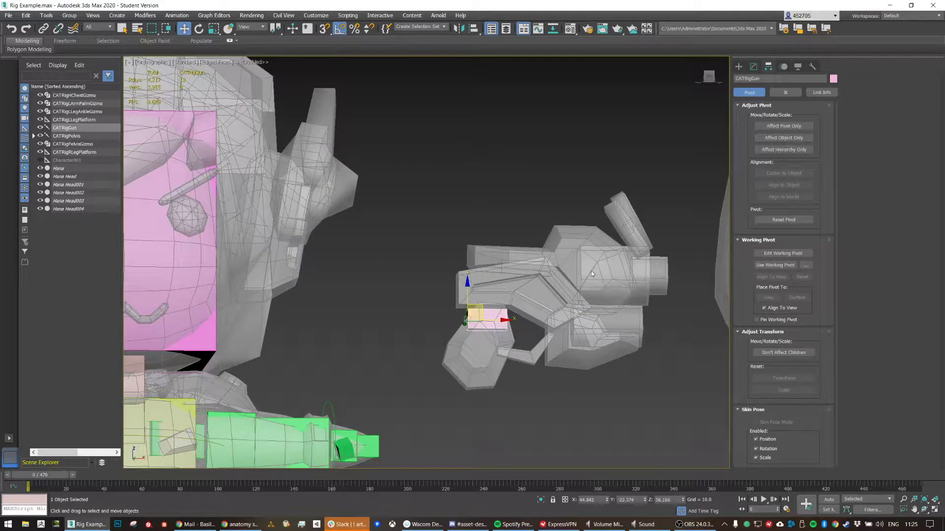
Step: Add a child bone to the gun bone and move it forward to the barrel
click(753, 66)
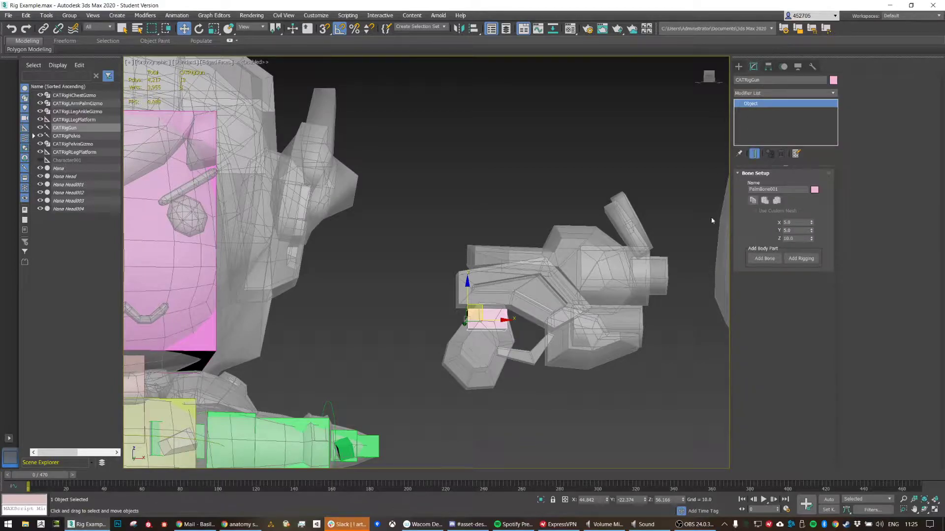
click(764, 258)
drag(519, 315, 636, 268)
Step: Enlarge the child bone to about 11.8 by 11.8 by 21.9 and slide it back over the gun's barrel
key(r)
alt+middle_drag(621, 290, 638, 293)
drag(638, 293, 644, 324)
drag(582, 276, 560, 272)
key(w)
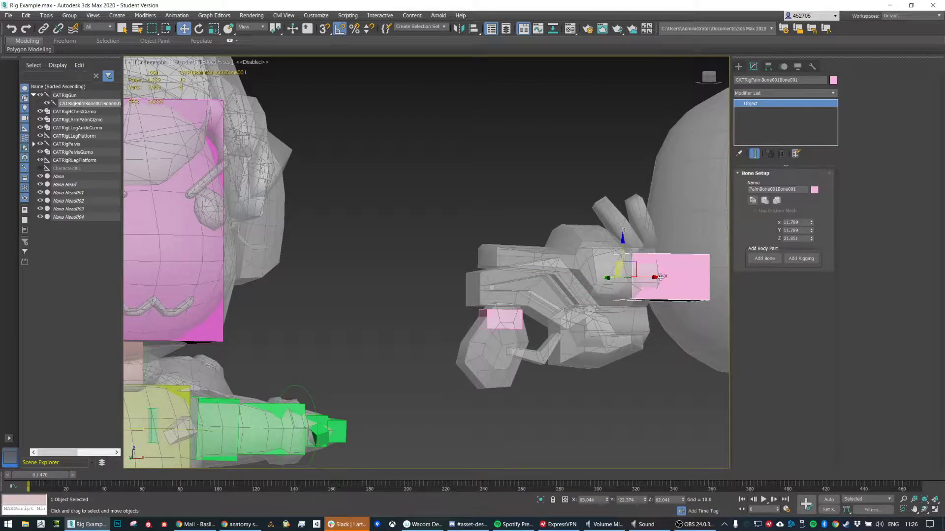
drag(655, 279, 624, 278)
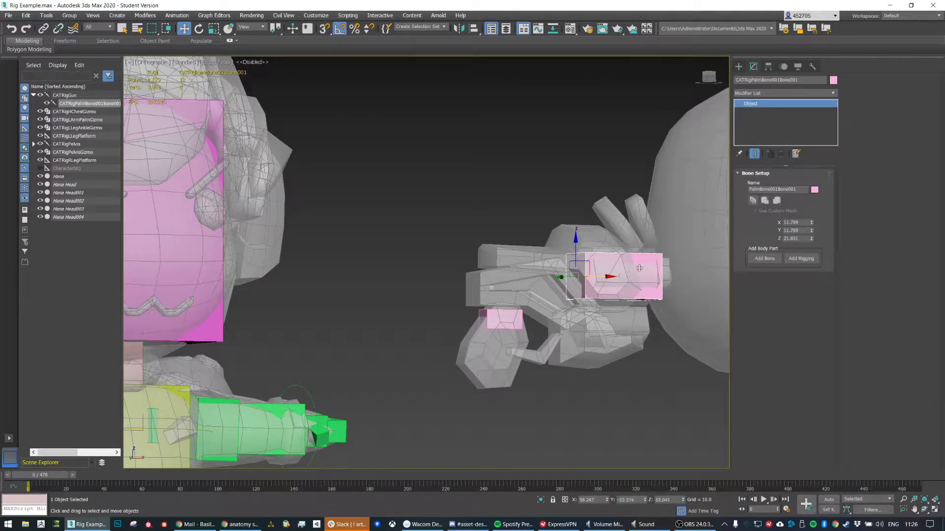
Step: Scale the gun's barrel bone to about 26.3 in X to cover the gun's front, and rename it CATRigGunBarrel
alt+middle_drag(624, 278, 722, 176)
key(r)
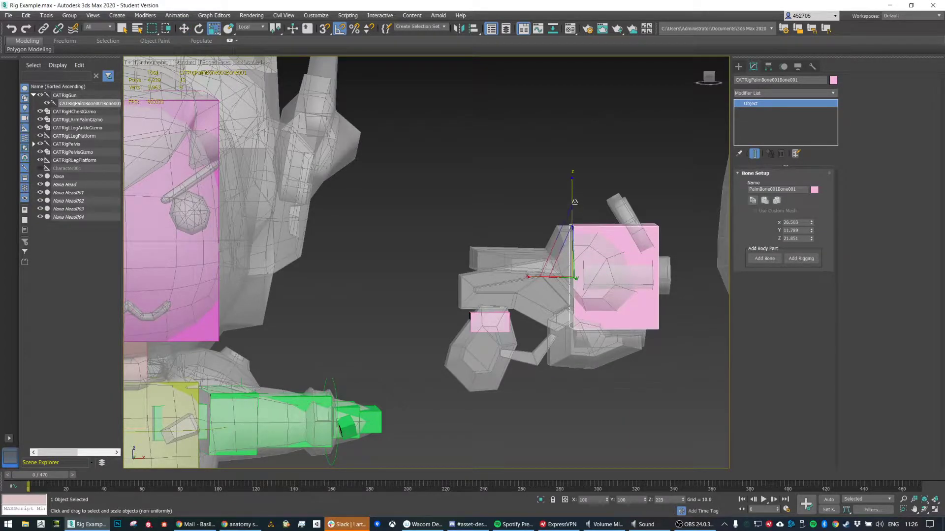
key(w)
mouse_move(572, 241)
mouse_down()
mouse_move(573, 266)
mouse_move(573, 238)
mouse_up()
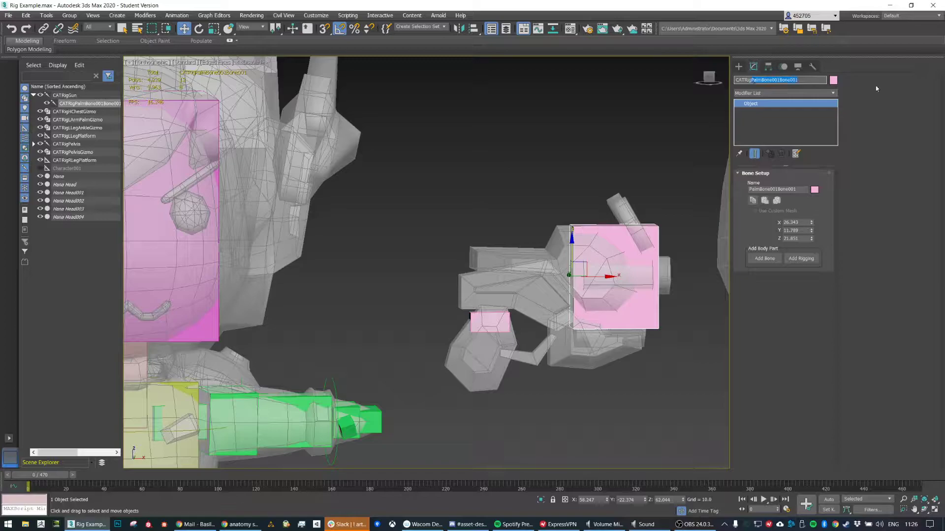
text(GunBarrel)
key(Return)
Step: Examine the finished rig from several angles, checking the gun bones, arms, legs and head bone against the mesh
click(497, 325)
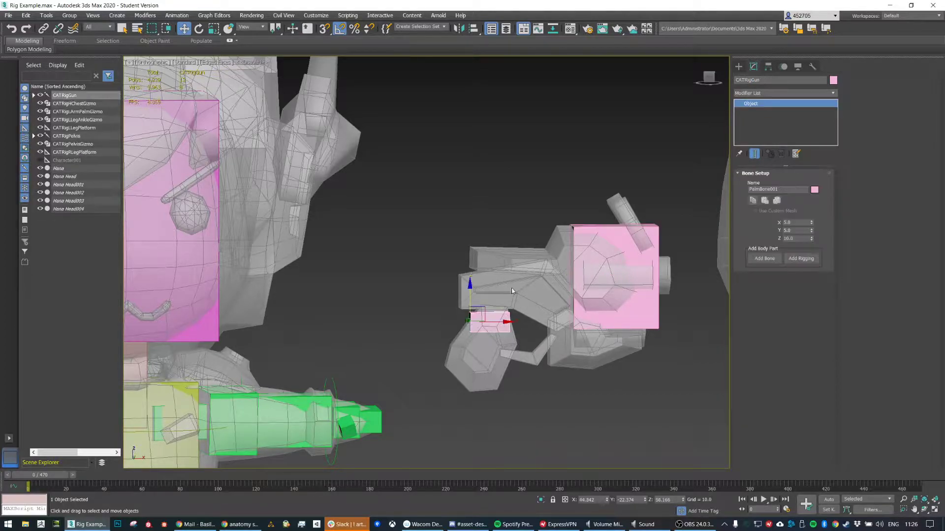
click(544, 209)
click(487, 323)
key(e)
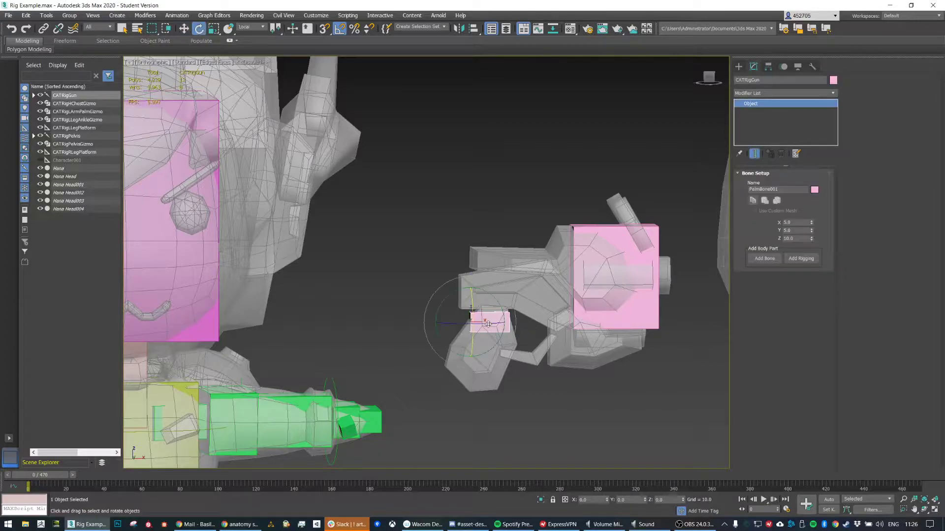
alt+middle_drag(516, 296, 586, 279)
key(w)
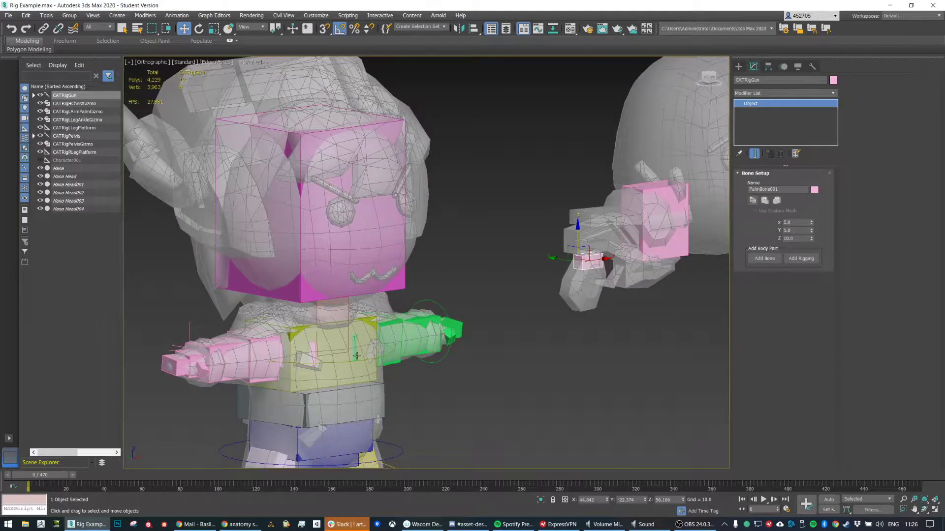
middle_drag(349, 360, 403, 299)
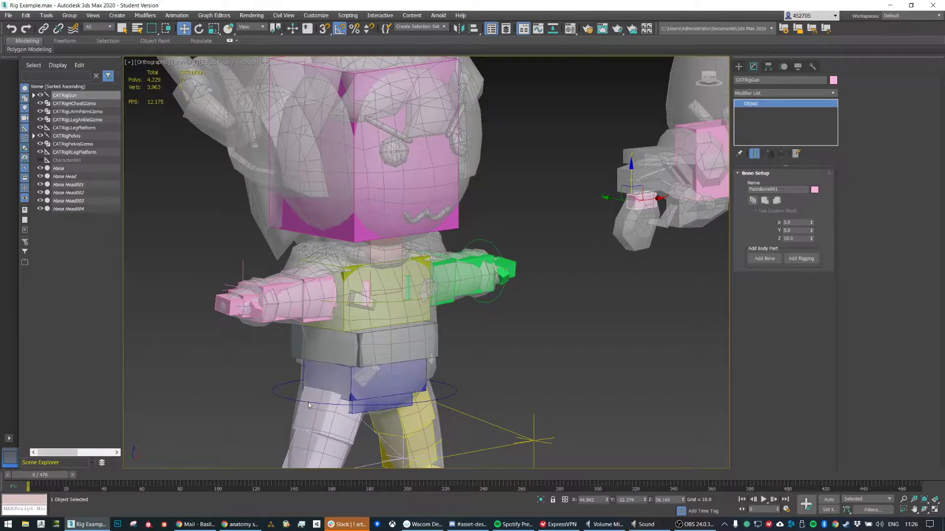
alt+middle_drag(313, 402, 295, 394)
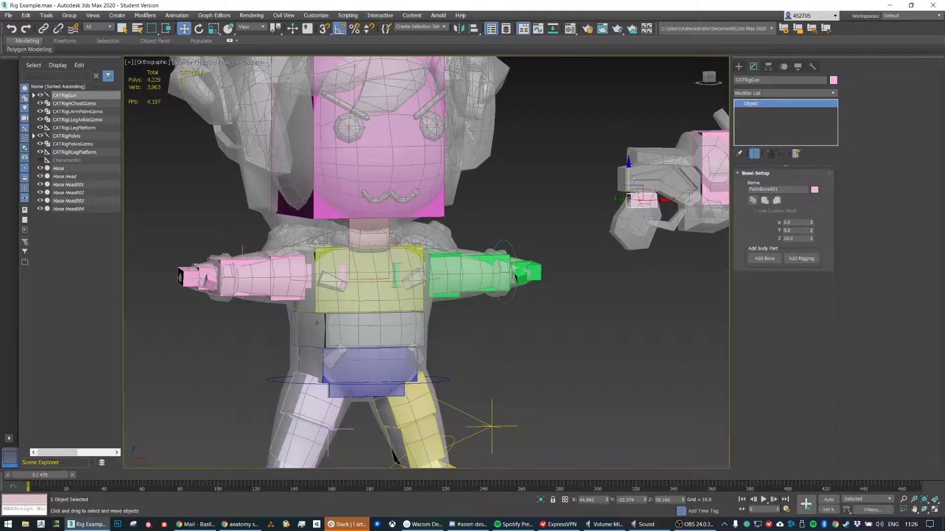
alt+middle_drag(255, 260, 301, 276)
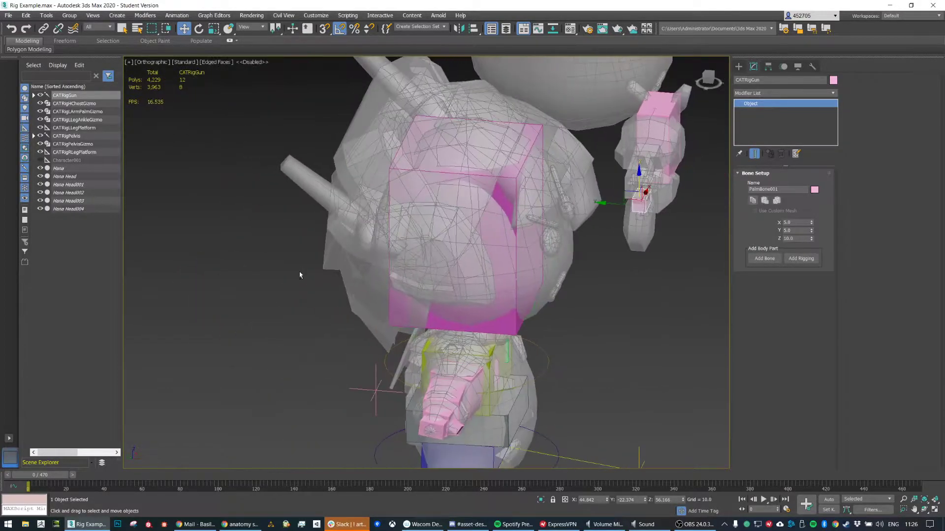
alt+middle_drag(589, 321, 512, 298)
scroll(535, 307, down, 4)
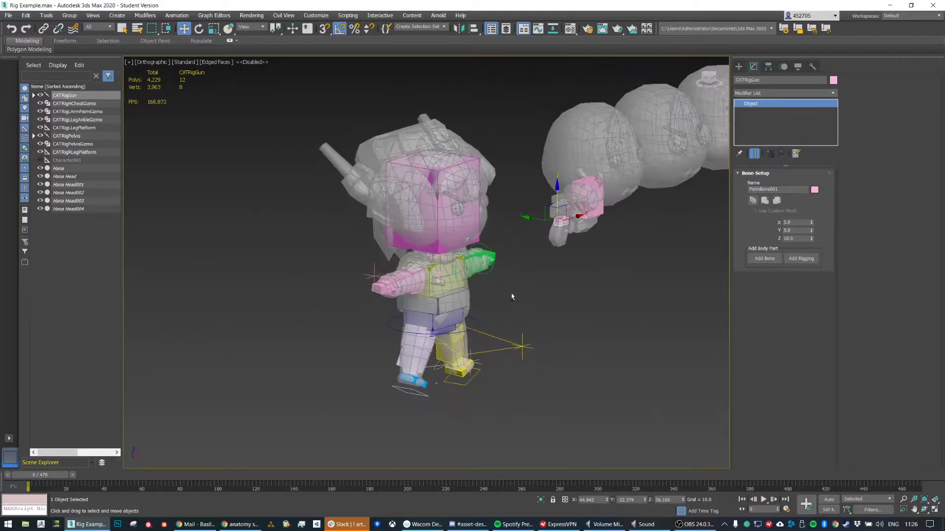
alt+middle_drag(558, 336, 505, 324)
click(473, 213)
key(e)
key(r)
alt+middle_drag(485, 217, 526, 297)
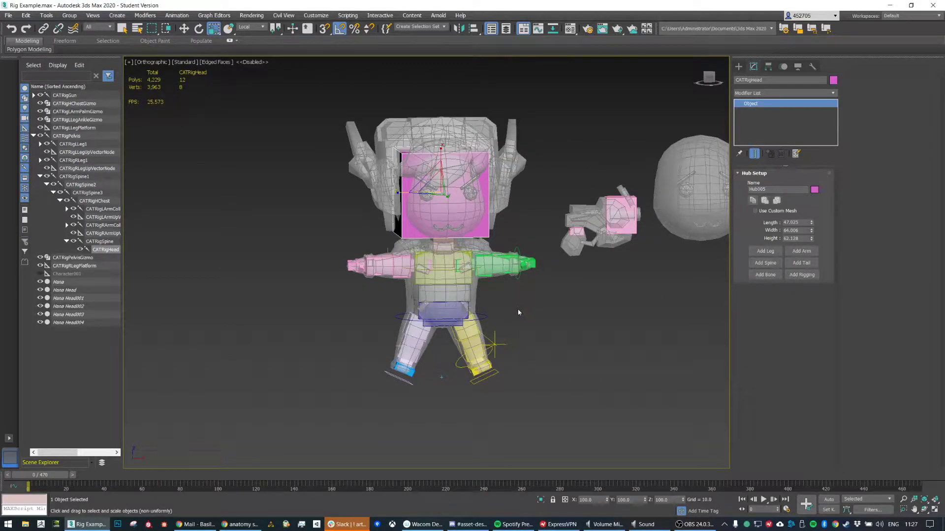
click(523, 313)
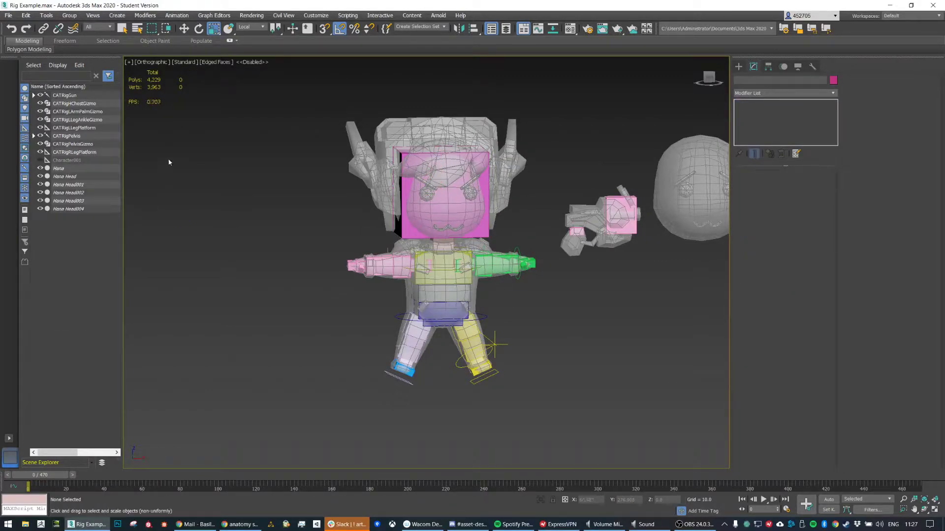
Step: Add a Morpher modifier to the Hana Head mesh
click(72, 178)
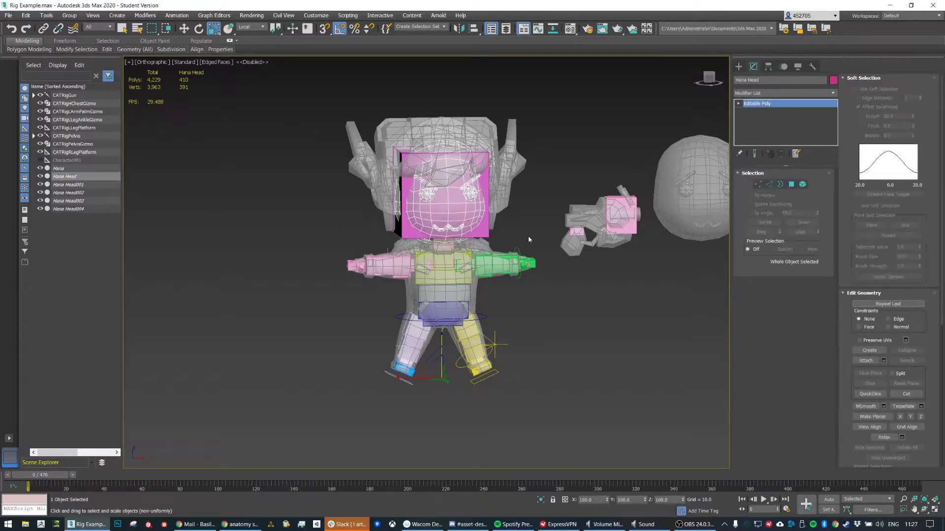
middle_drag(568, 254, 492, 300)
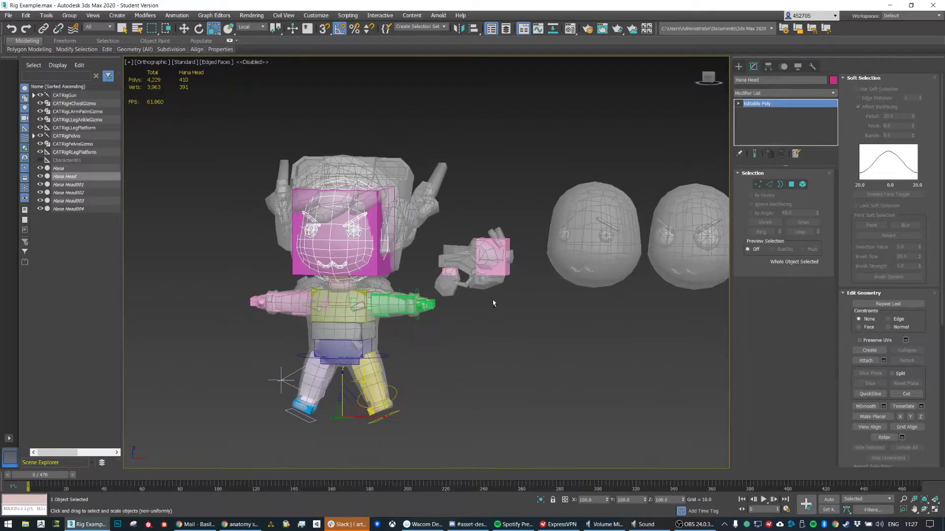
click(761, 94)
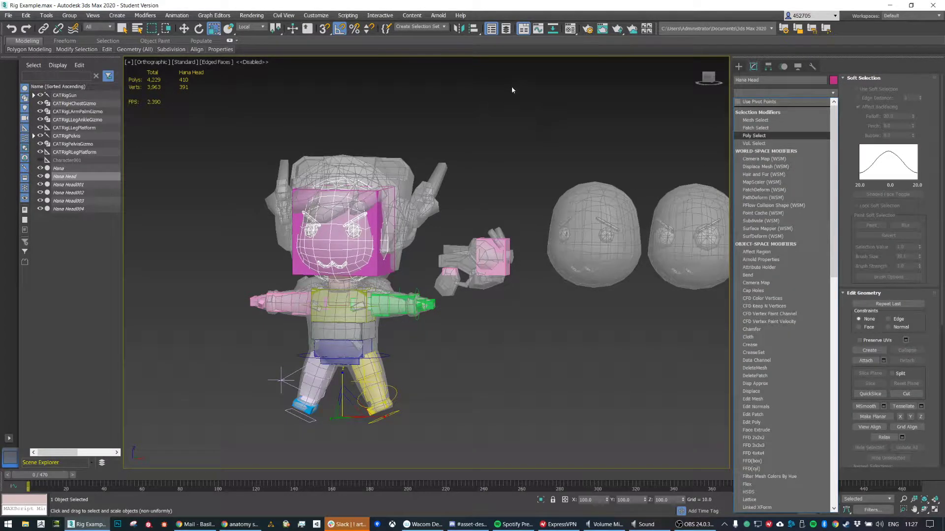
click(845, 149)
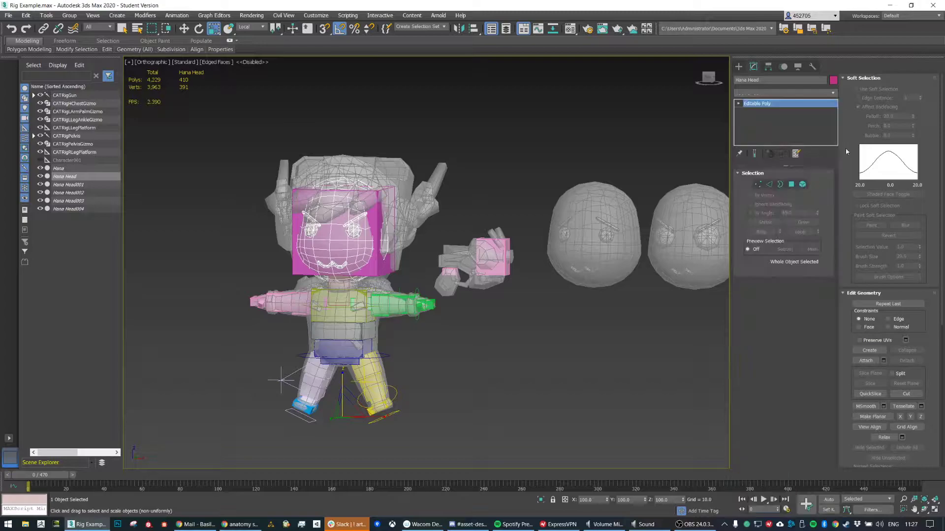
click(767, 93)
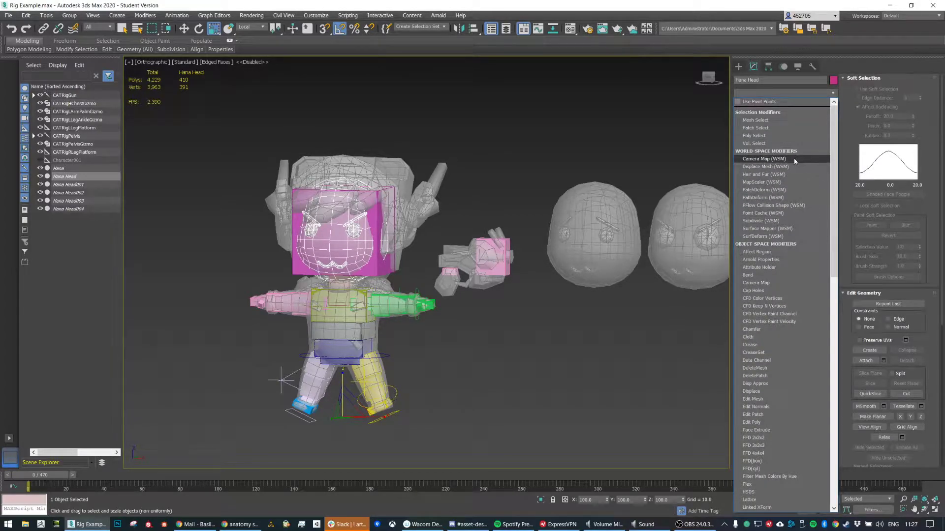
text(mo)
click(758, 103)
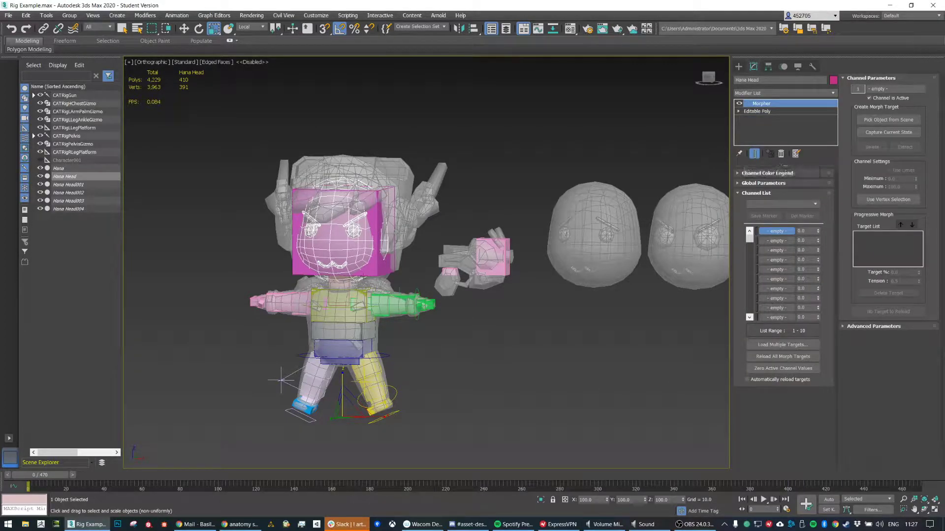
Step: Assign Hana Head001 and Hana Head002 from the scene as morph targets in the first and second channels
click(783, 233)
middle_drag(641, 164, 498, 153)
click(879, 121)
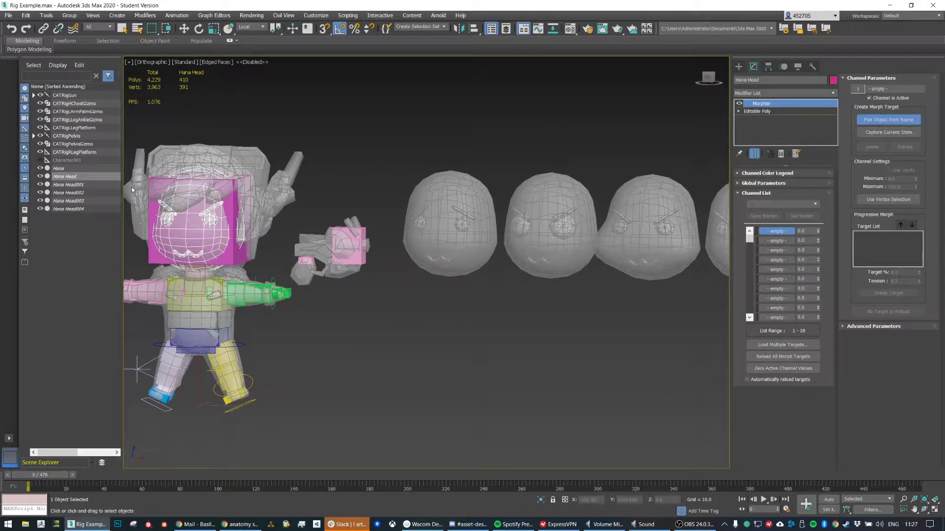
click(80, 186)
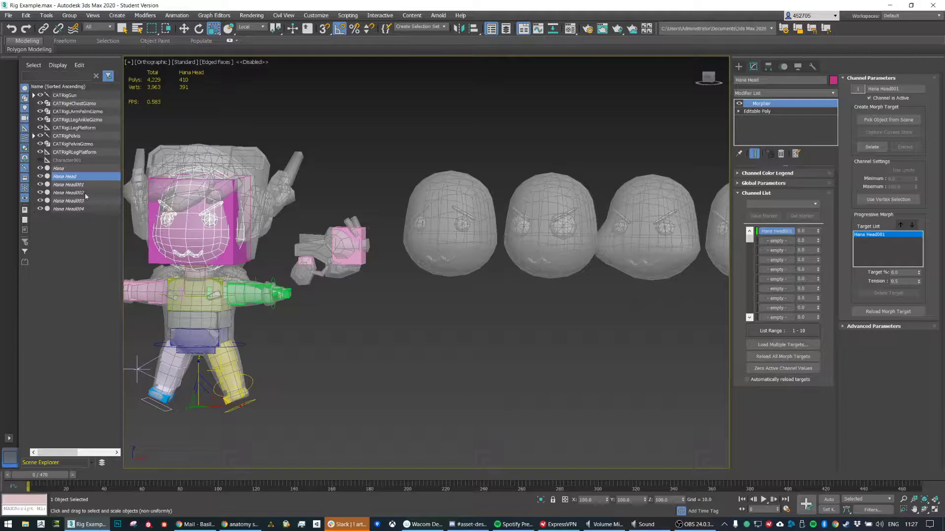
click(776, 241)
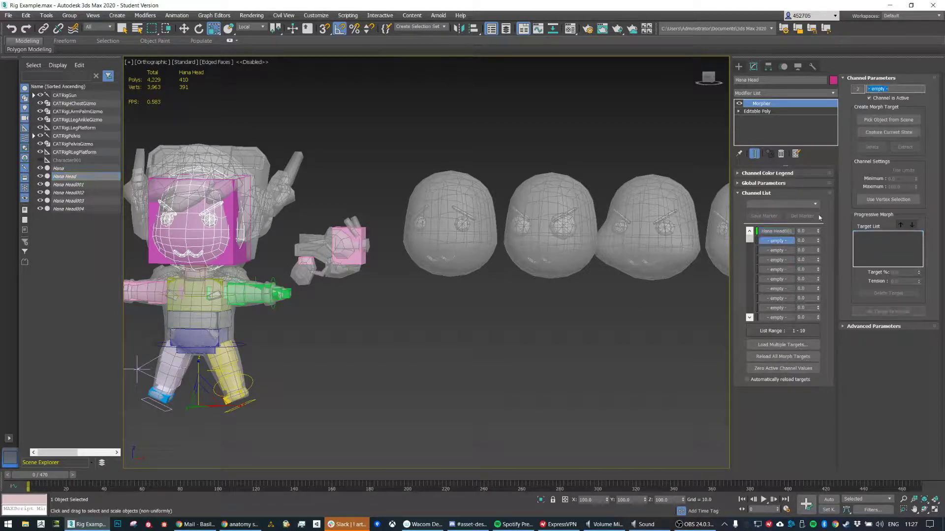
click(880, 121)
click(84, 194)
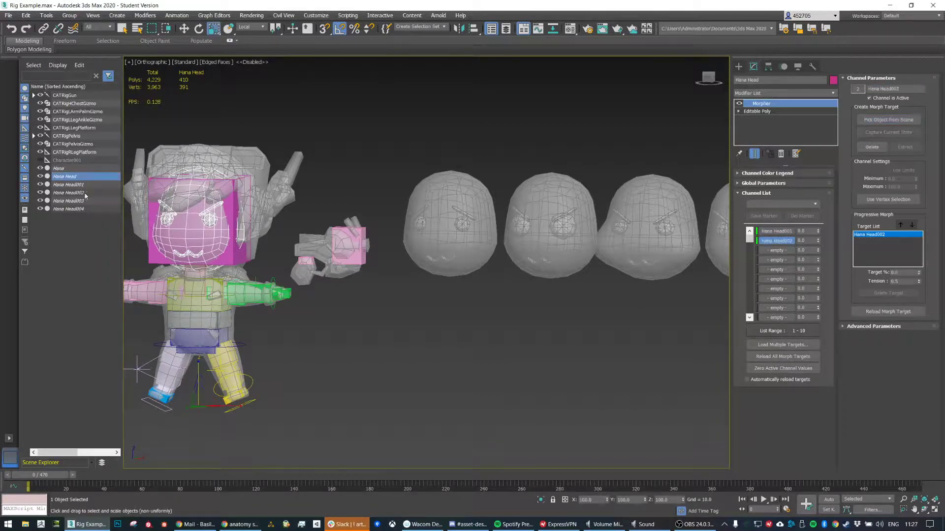
Step: Assign Hana Head003 and Hana Head004 from the scene as morph targets in the third and fourth channels
click(870, 123)
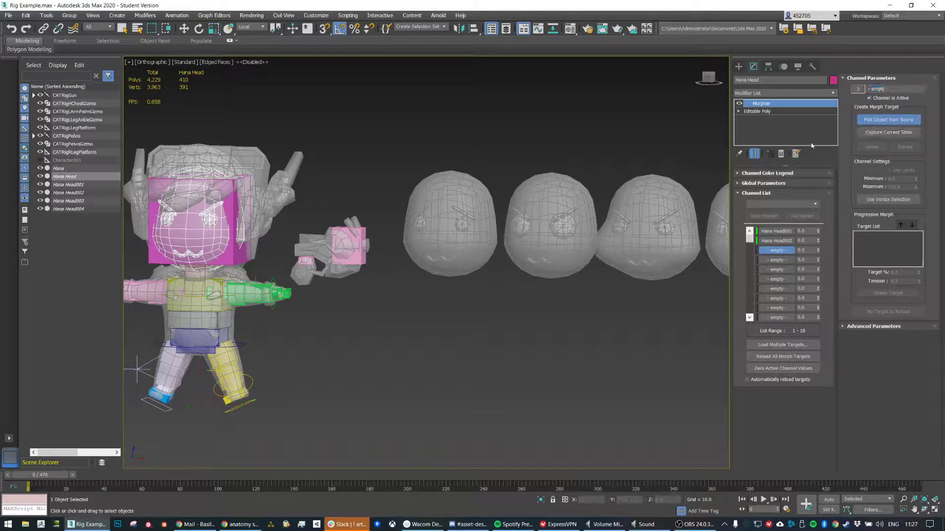
click(89, 202)
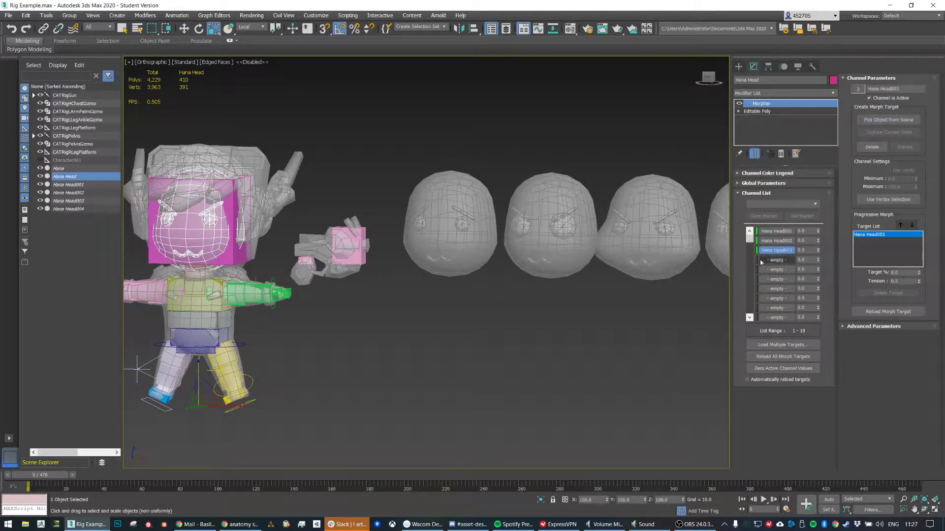
click(775, 260)
click(895, 120)
click(91, 210)
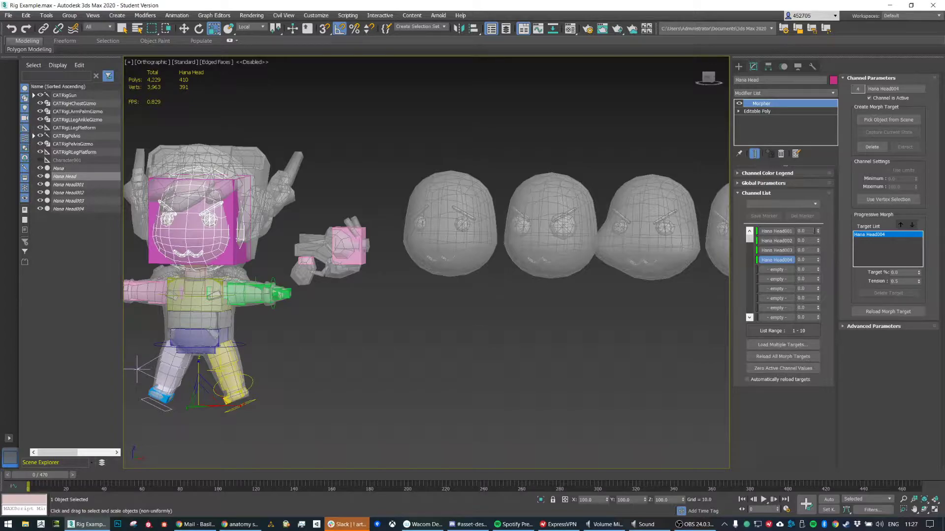
Step: Test the facial morphs on the head by varying the channel strengths, raising Hana Head004 to 100
drag(818, 233, 820, 210)
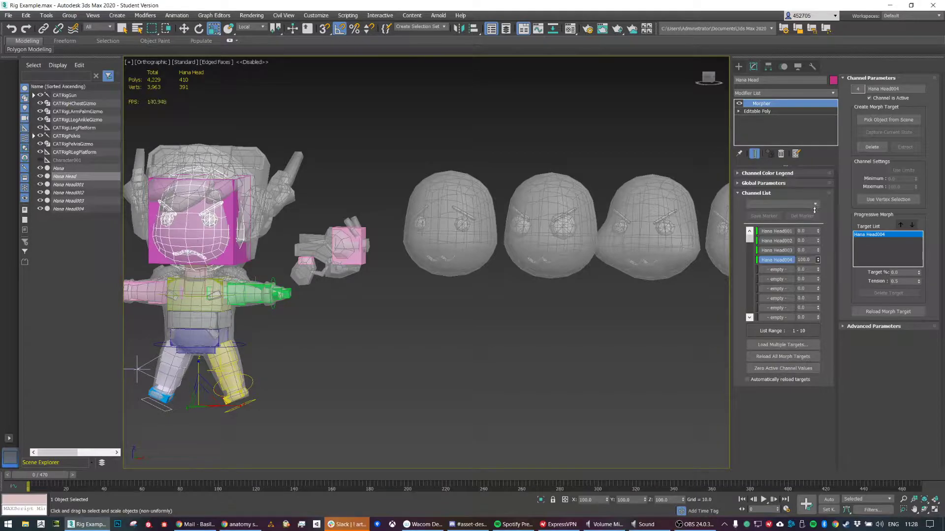